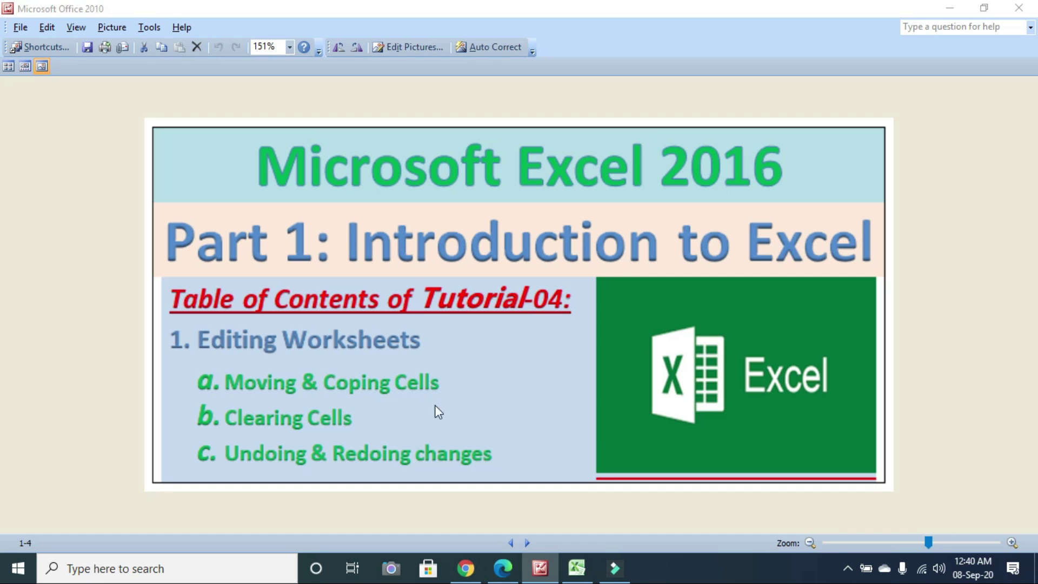
# Switch from Picture Manager to the Book1 Excel workbook holding the Pen/Notebook price table.
pyautogui.click(576, 567)
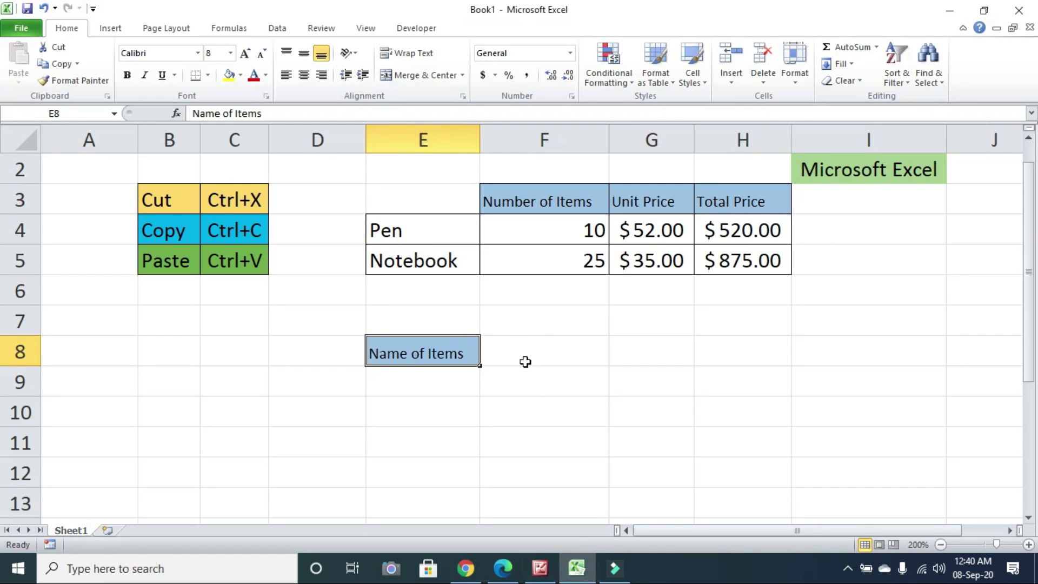
# Undo the move so 'Name of Items' returns to E3, save the workbook, and select E3.
pyautogui.click(413, 347)
pyautogui.click(43, 8)
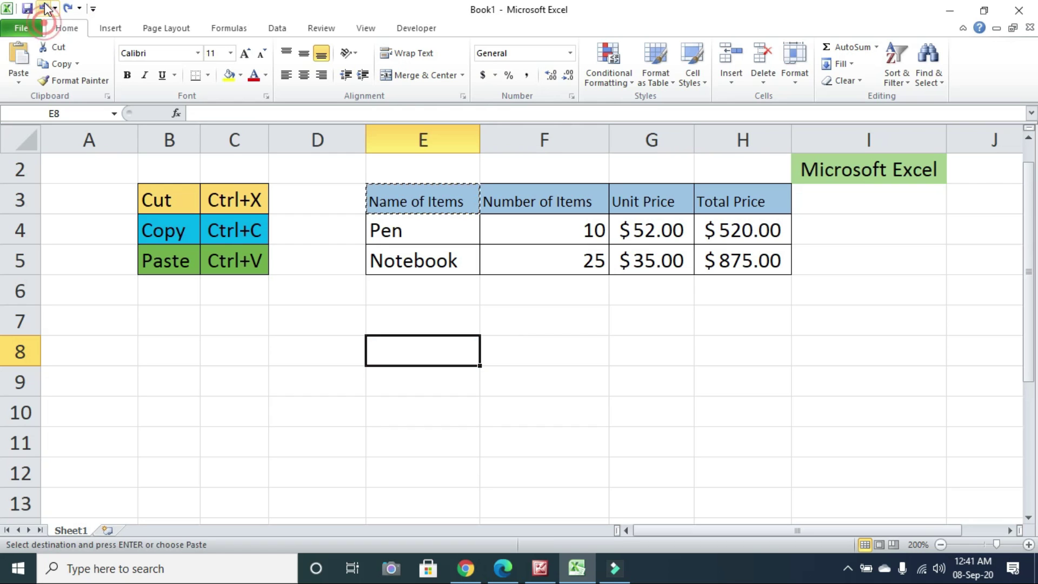
pyautogui.click(27, 9)
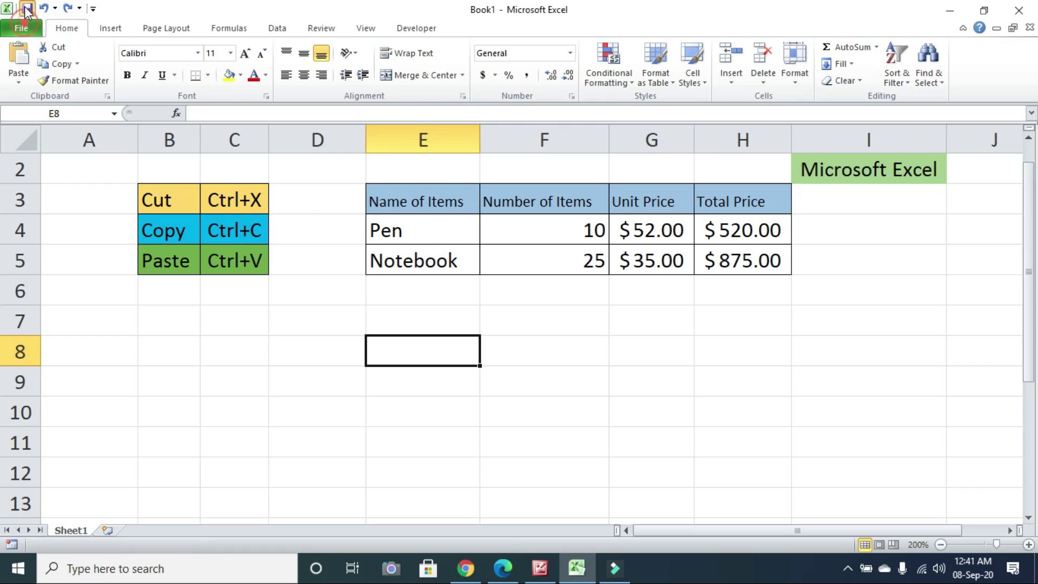
pyautogui.click(430, 199)
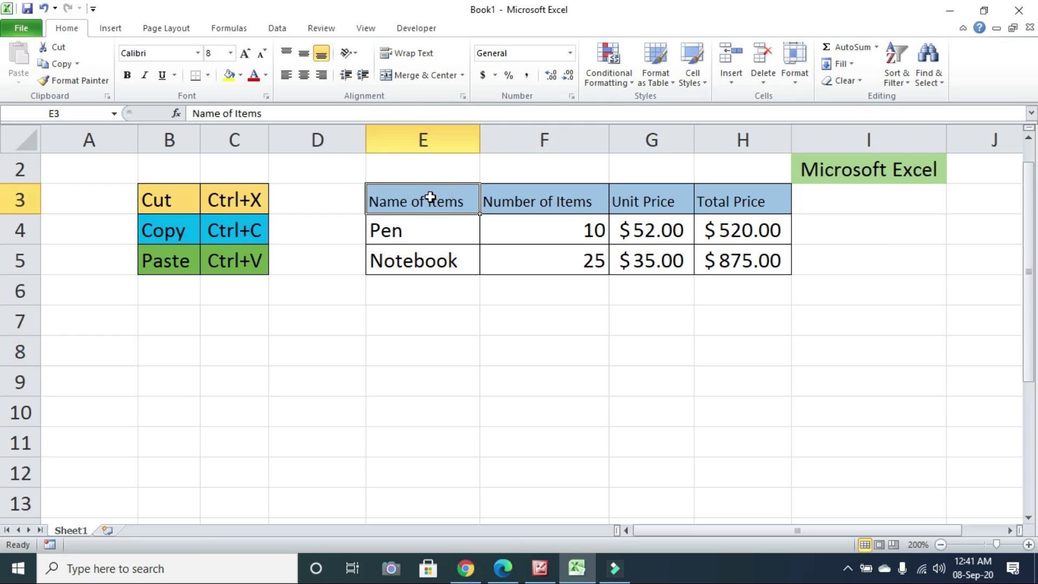
# Cut the 'Name of Items' heading from cell E3 using the Home tab's Cut.
pyautogui.click(432, 321)
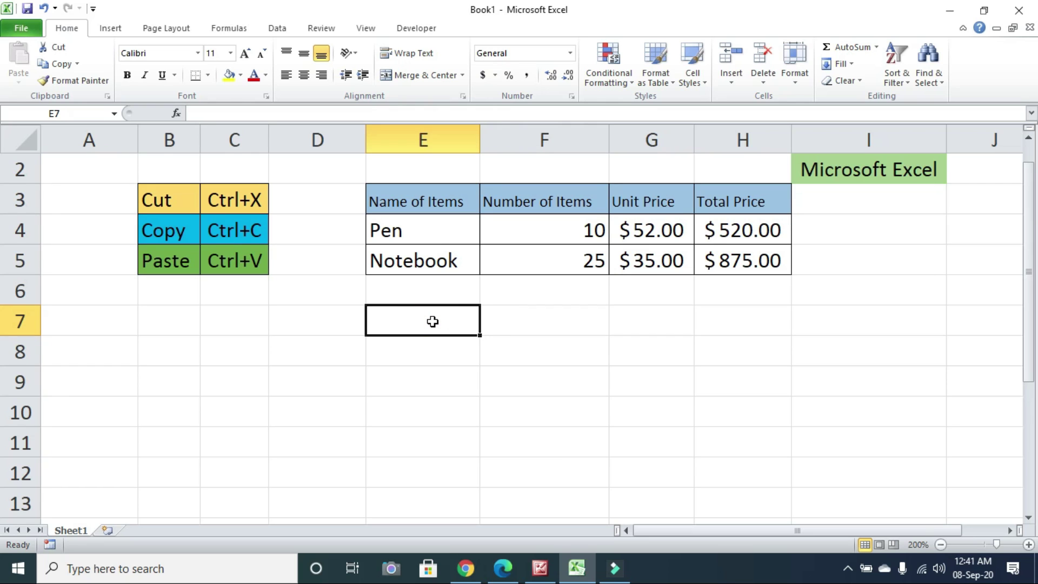
pyautogui.click(413, 202)
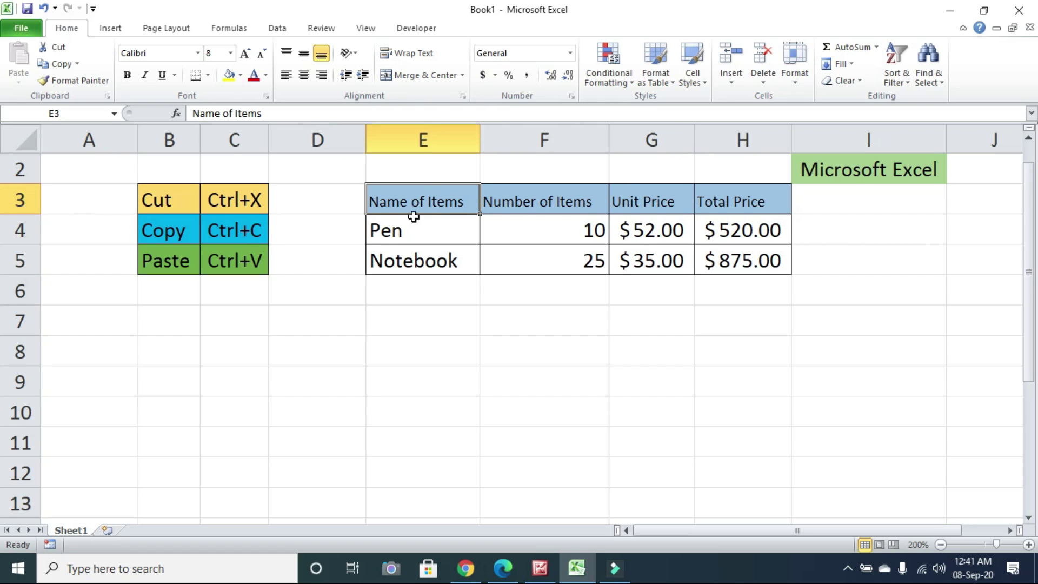
pyautogui.click(416, 199)
pyautogui.click(57, 47)
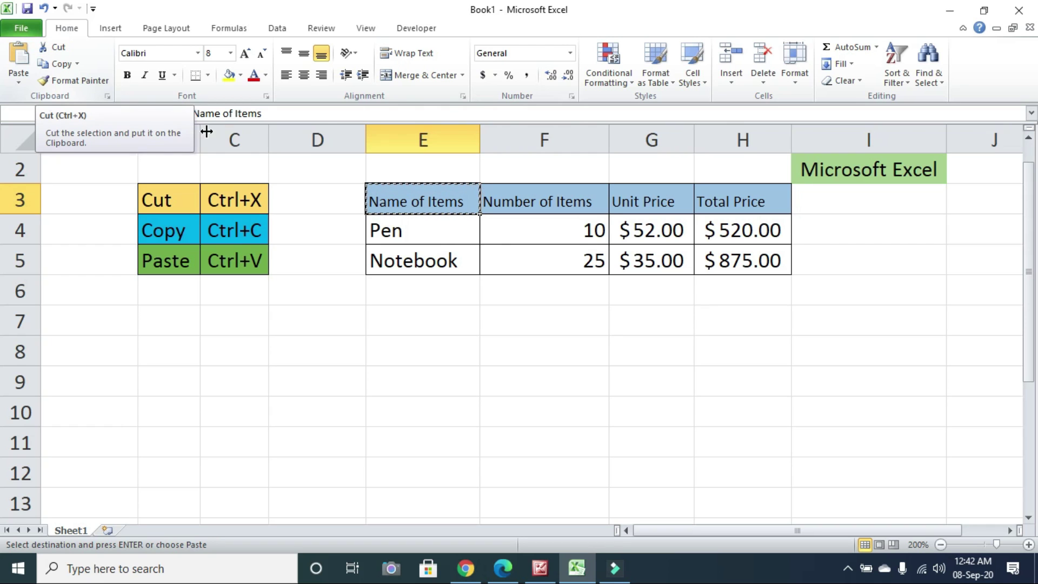
# Cut 'Name of Items' from E3 via the right-click menu and paste it into E8.
pyautogui.rightClick(435, 206)
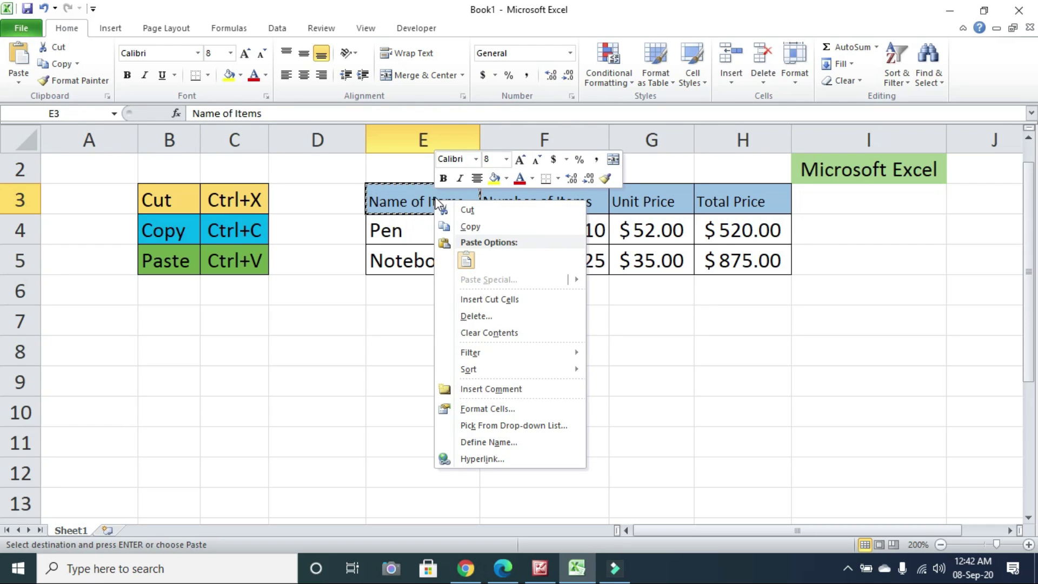
pyautogui.click(465, 208)
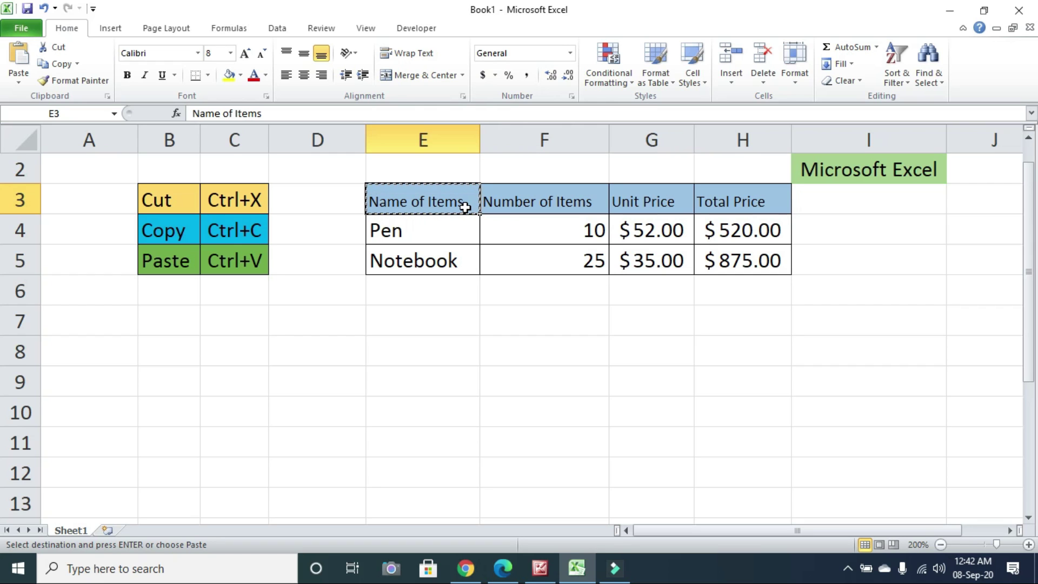
pyautogui.click(423, 350)
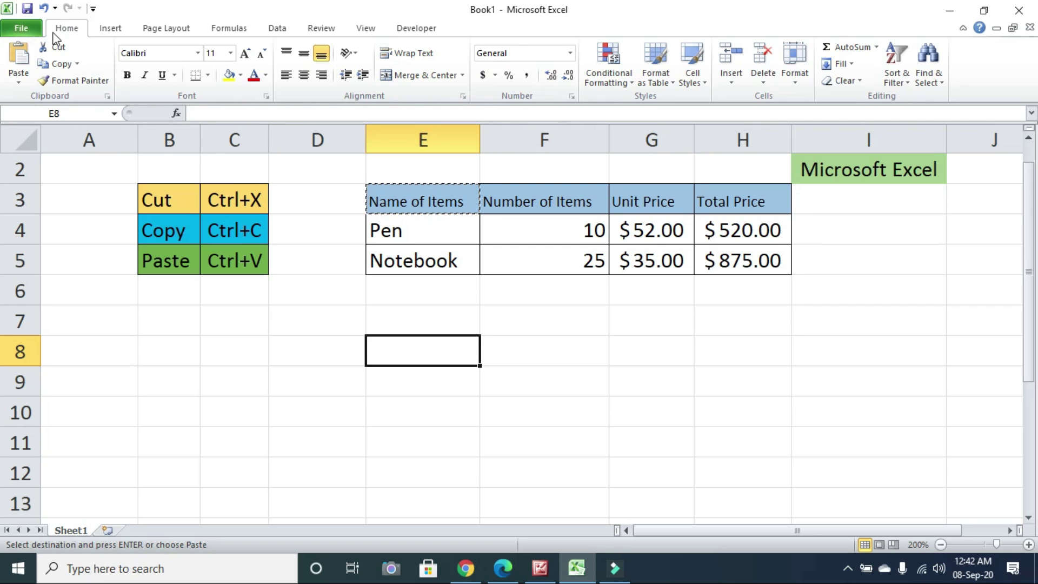
pyautogui.click(110, 28)
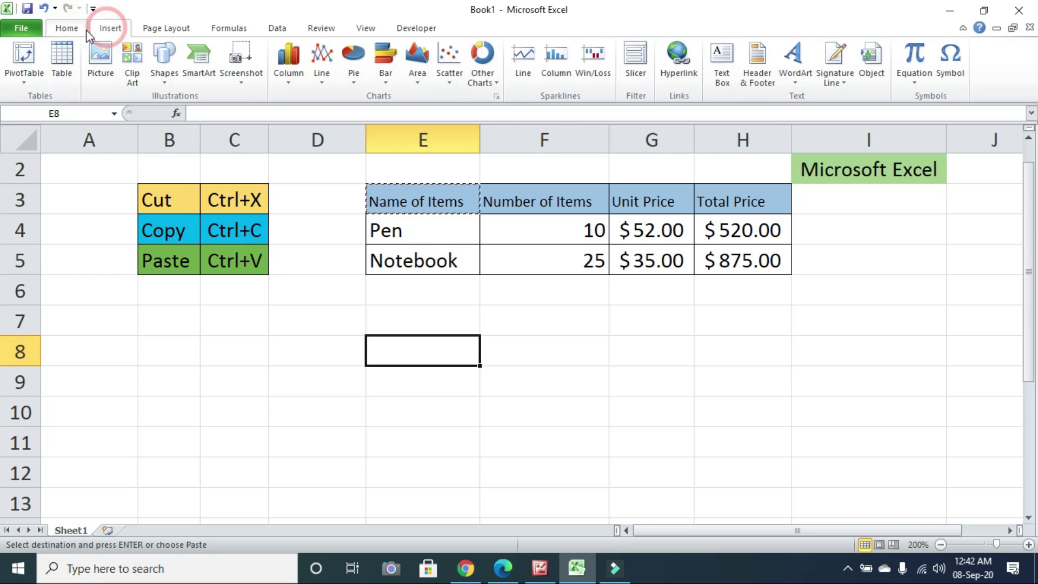
pyautogui.click(67, 29)
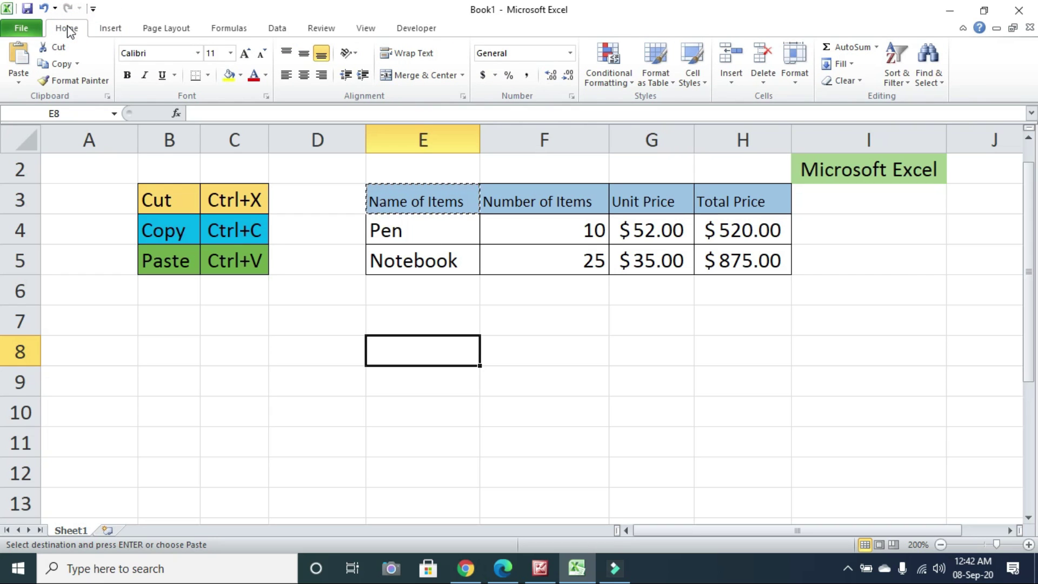
pyautogui.click(24, 56)
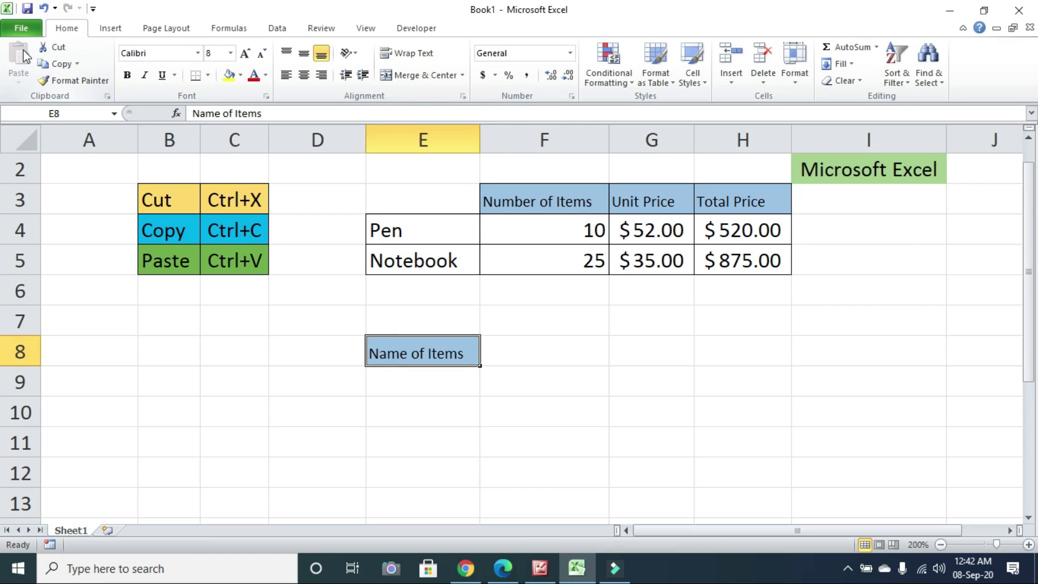
# Undo the move, re-paste the heading into E8 from the right-click menu, then undo again.
pyautogui.click(43, 8)
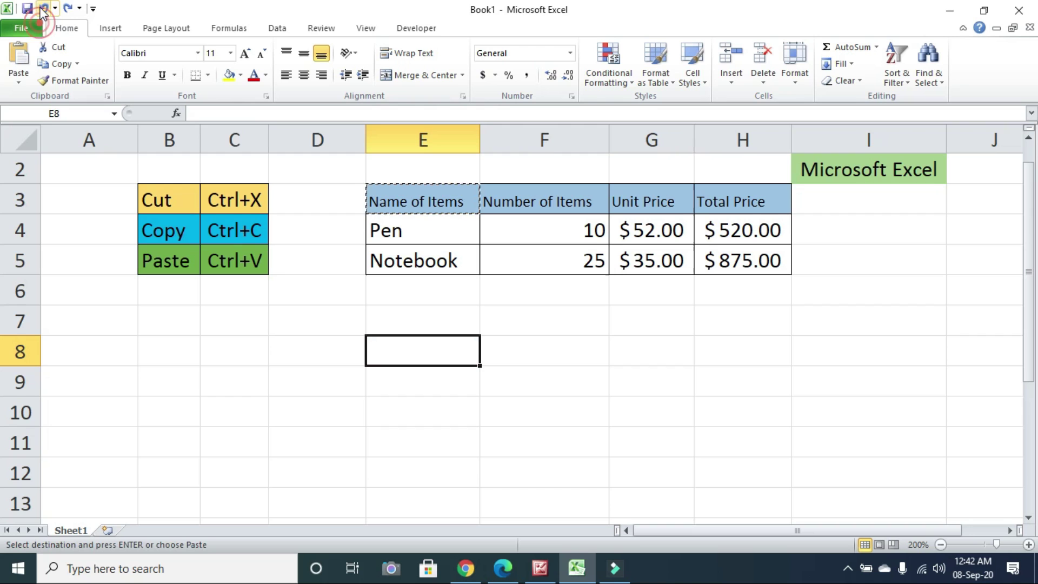
pyautogui.rightClick(425, 349)
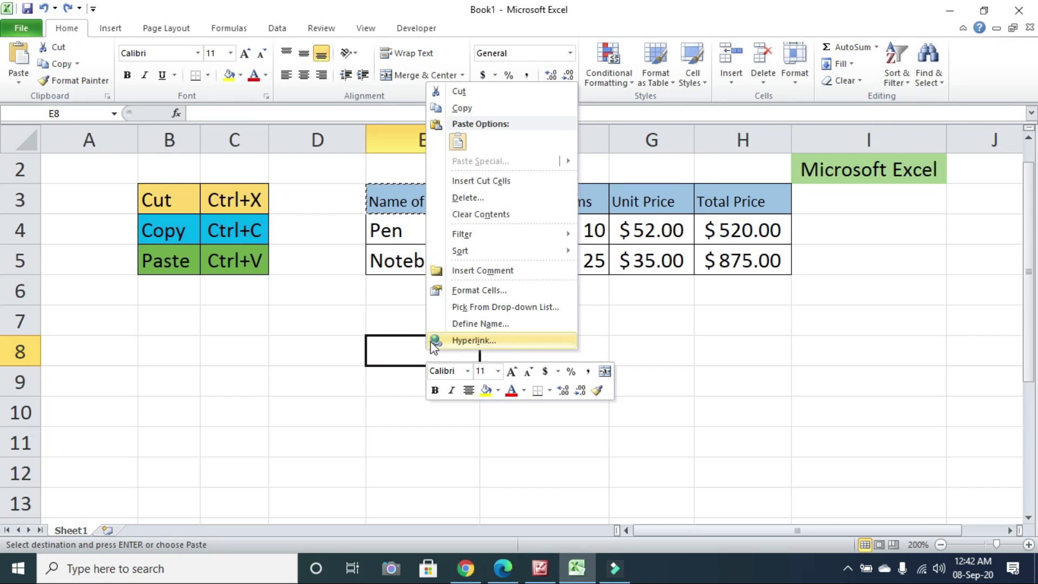
pyautogui.click(457, 142)
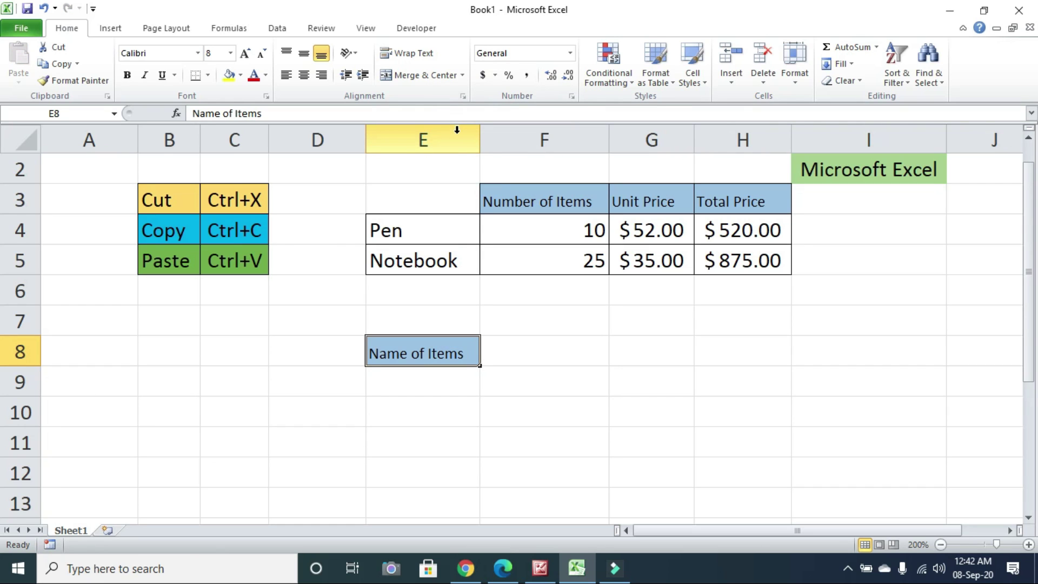
pyautogui.click(43, 9)
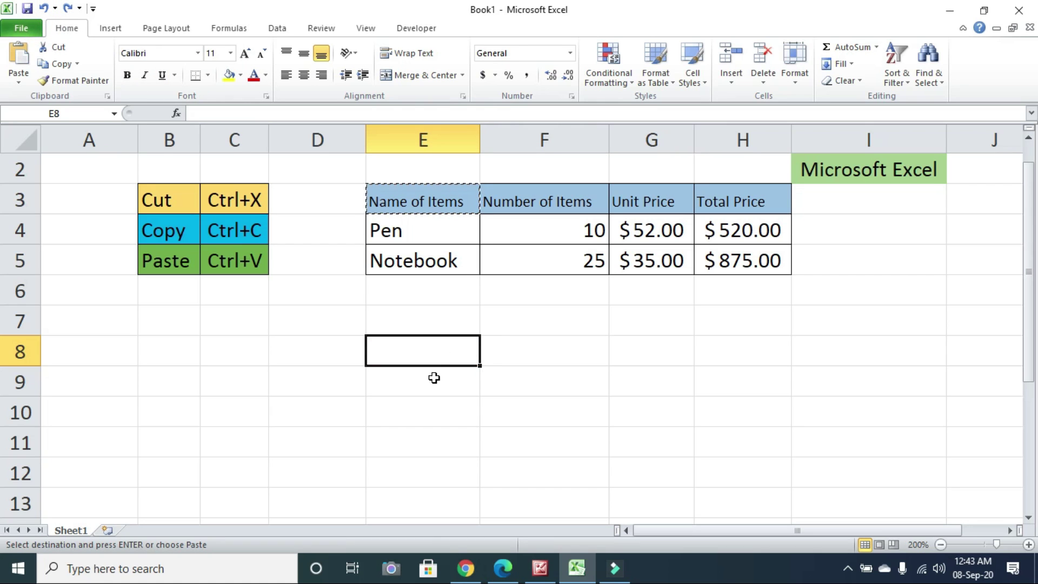
# Paste the heading into E8 with Ctrl+V, undo it, and save with E3 selected.
pyautogui.hotkey('ctrl', 'v')
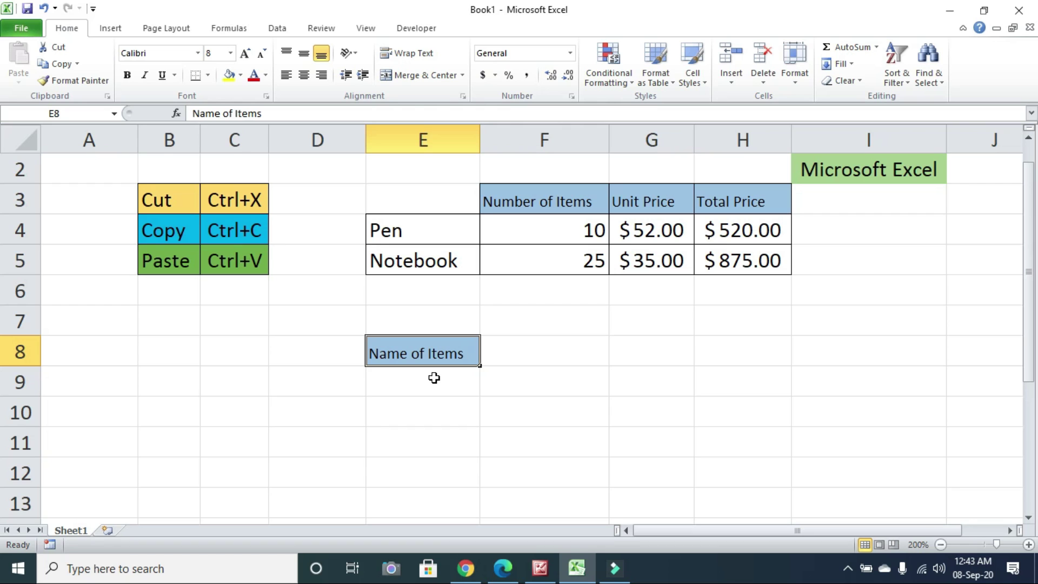
pyautogui.click(43, 8)
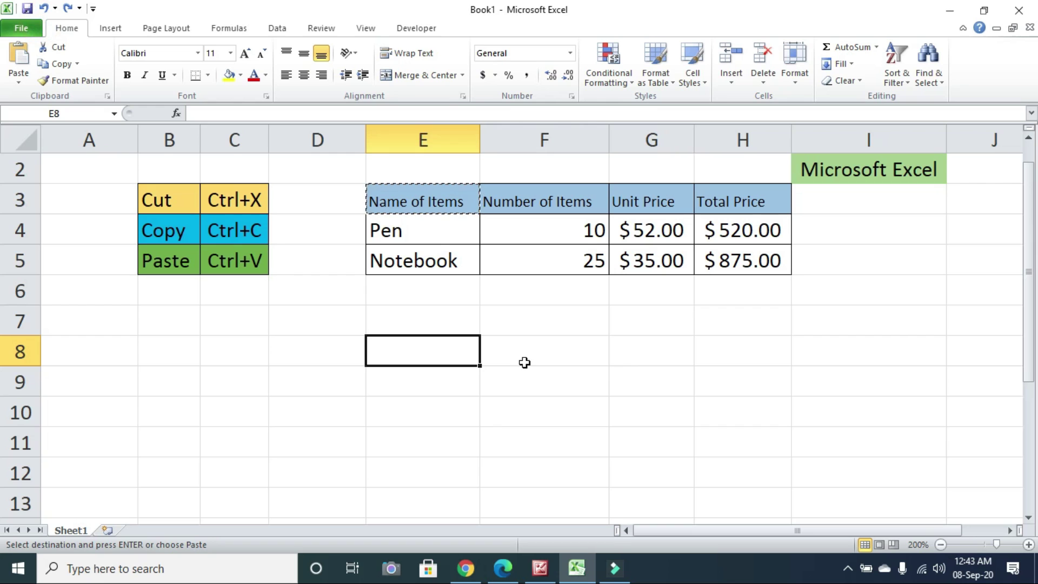
pyautogui.click(27, 8)
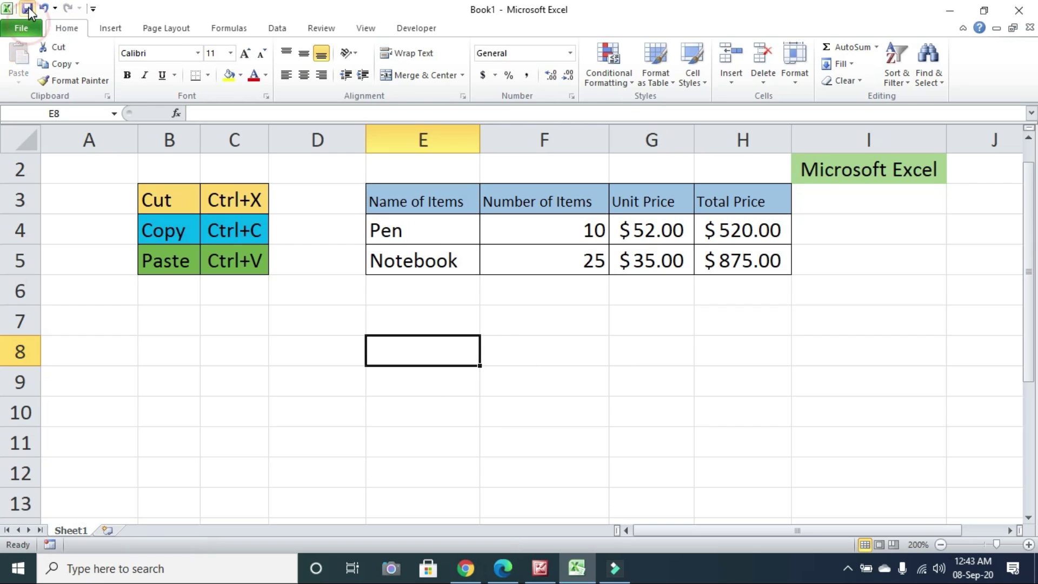
pyautogui.click(414, 202)
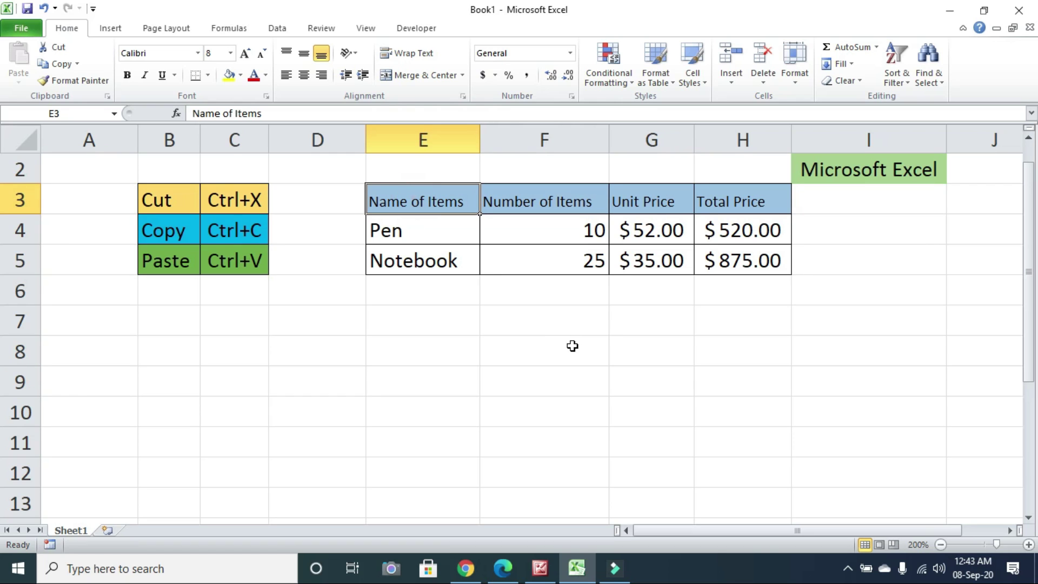
# Copy the 'Number of Items' heading from F3 and select F7 as the destination.
pyautogui.click(529, 206)
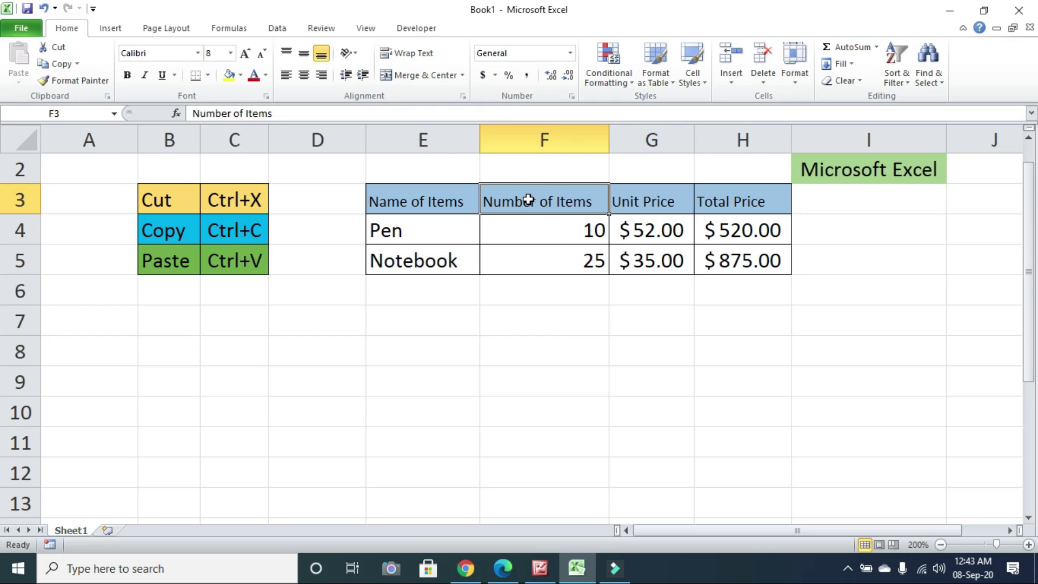
pyautogui.click(503, 302)
pyautogui.click(525, 203)
pyautogui.rightClick(528, 204)
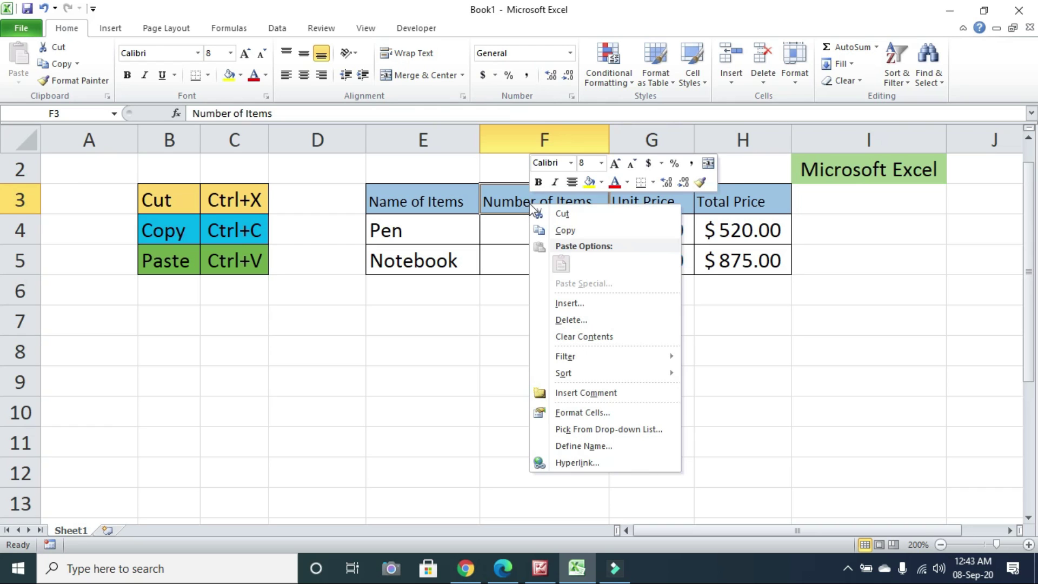
pyautogui.click(586, 224)
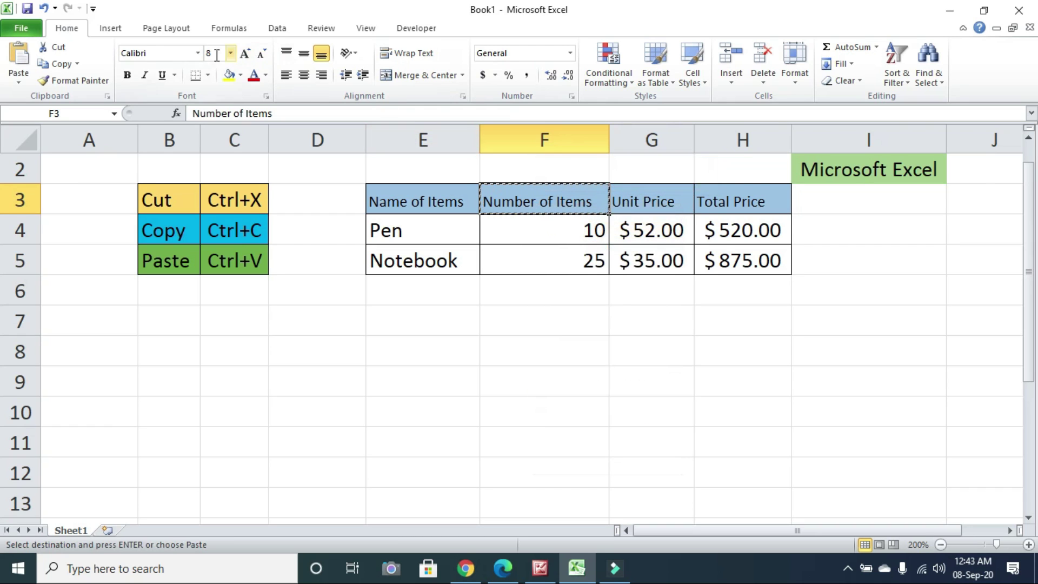
pyautogui.click(57, 66)
pyautogui.rightClick(530, 202)
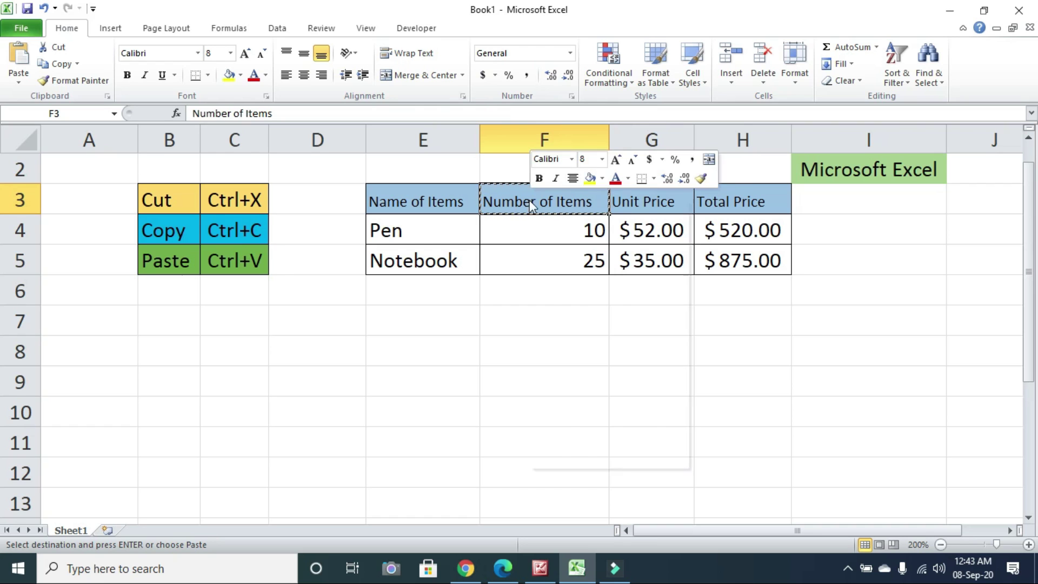
pyautogui.click(573, 226)
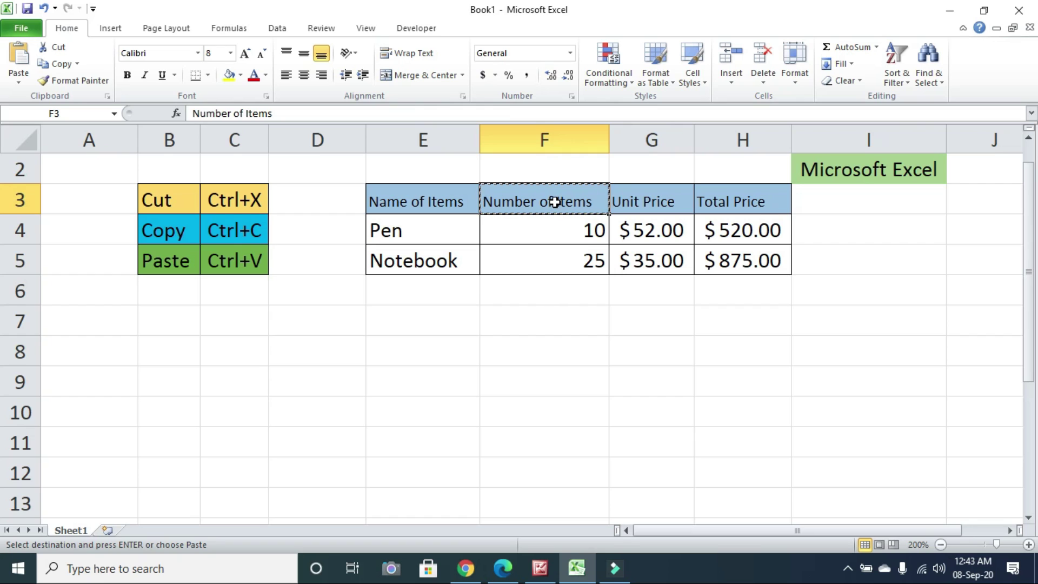
pyautogui.click(551, 322)
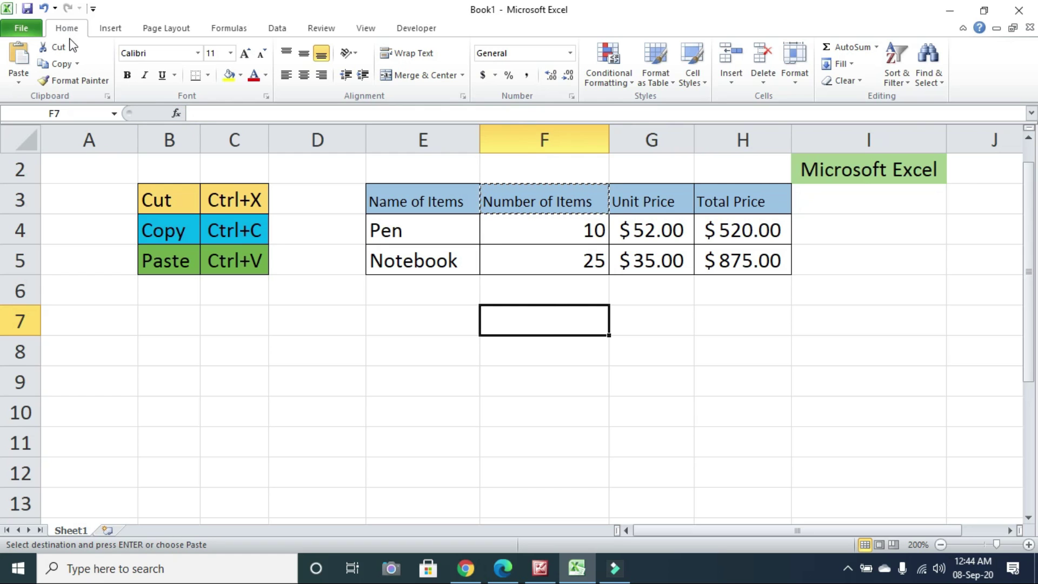
# Paste the copied 'Number of Items' heading into F7 and F8.
pyautogui.click(24, 60)
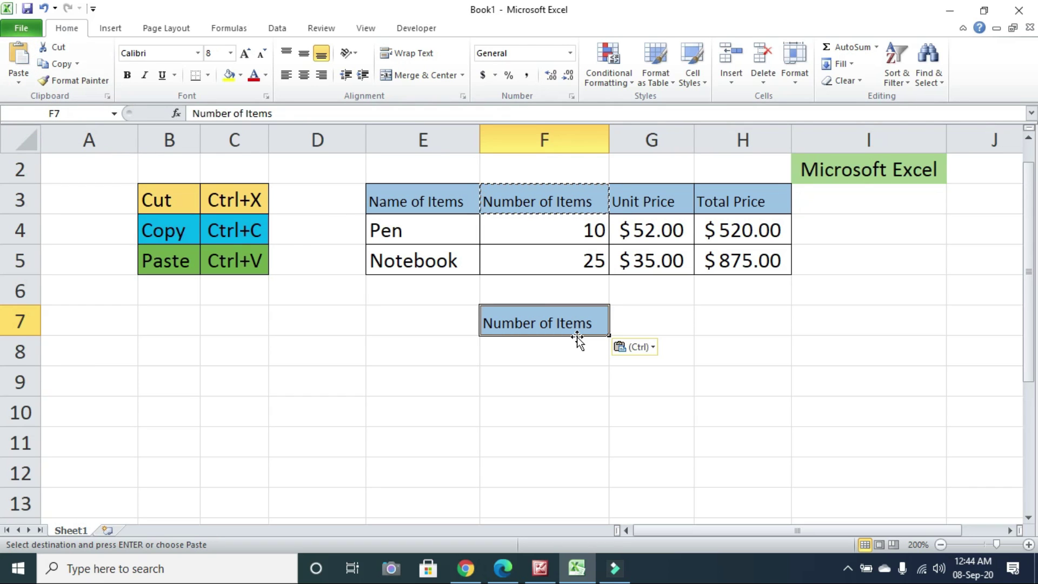
pyautogui.rightClick(521, 321)
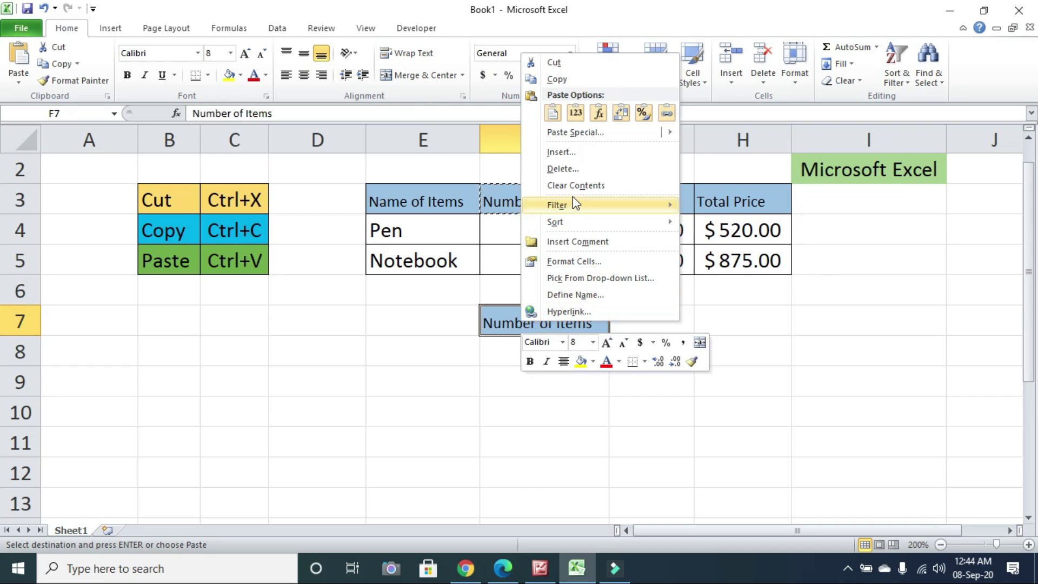
pyautogui.moveTo(576, 204)
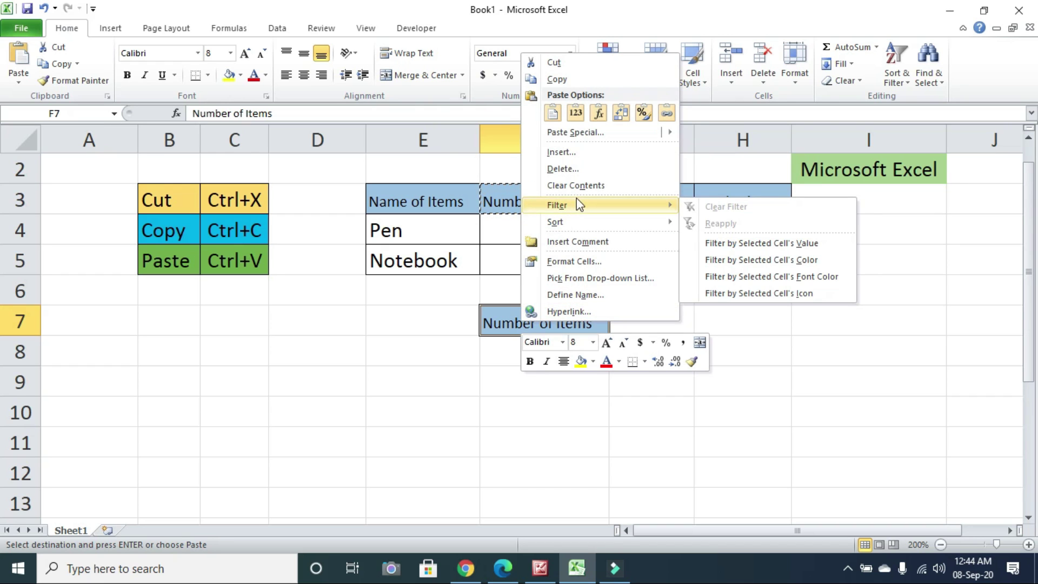
pyautogui.click(552, 112)
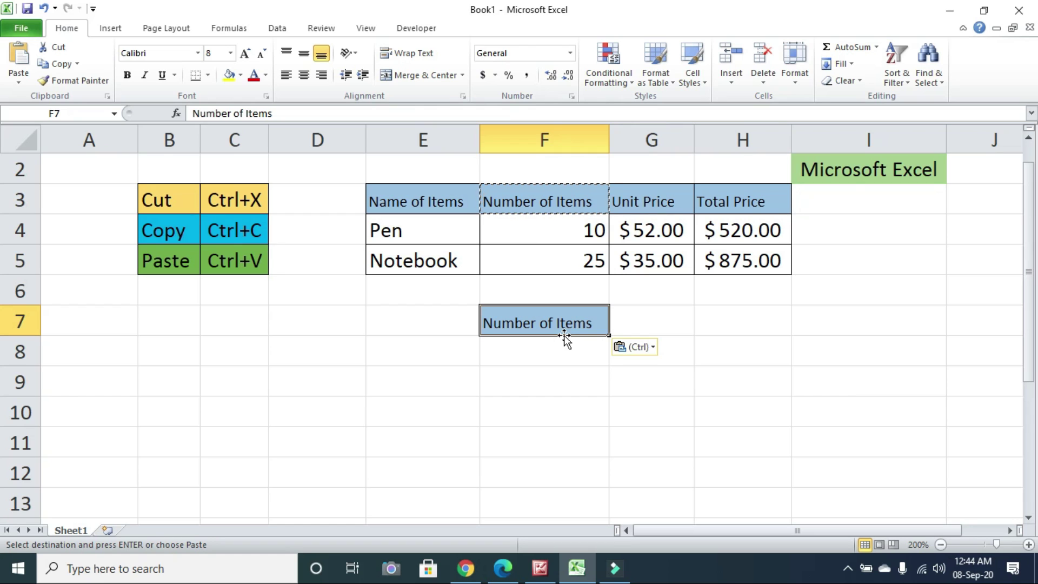
pyautogui.rightClick(540, 358)
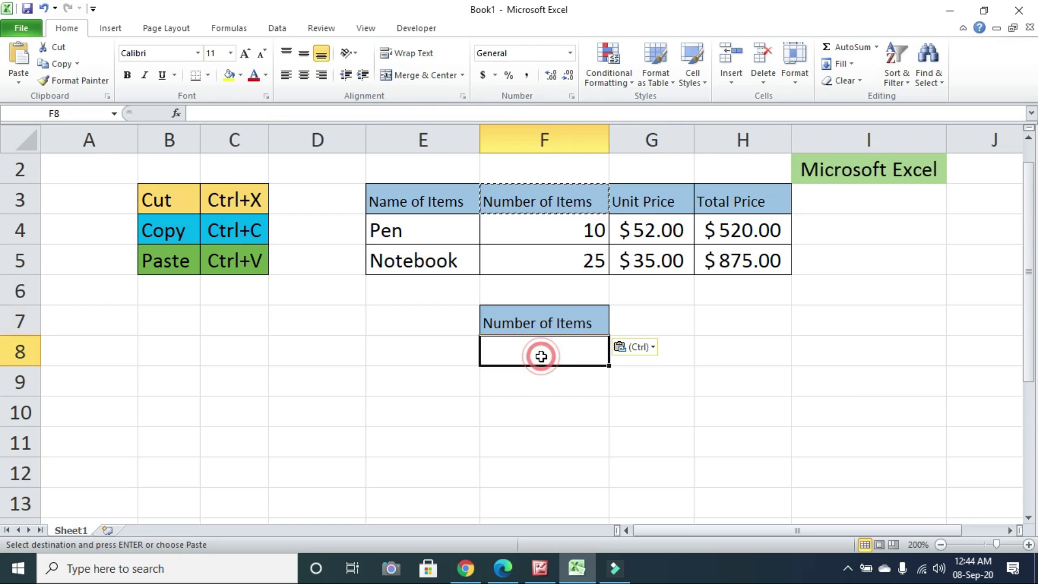
pyautogui.click(575, 148)
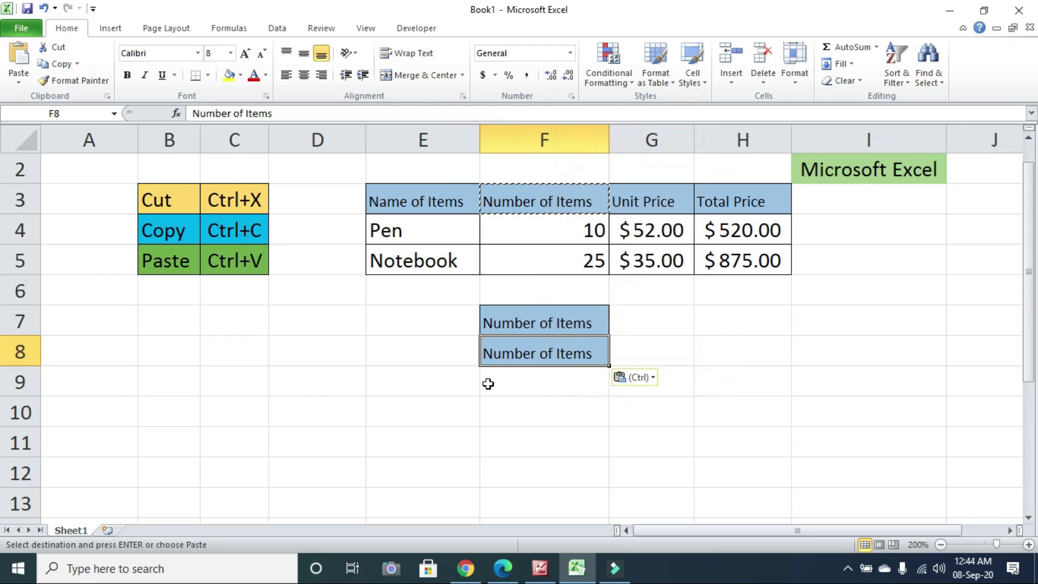
# Paste the heading into F9, F10 and F11, then select F7:F11.
pyautogui.click(533, 379)
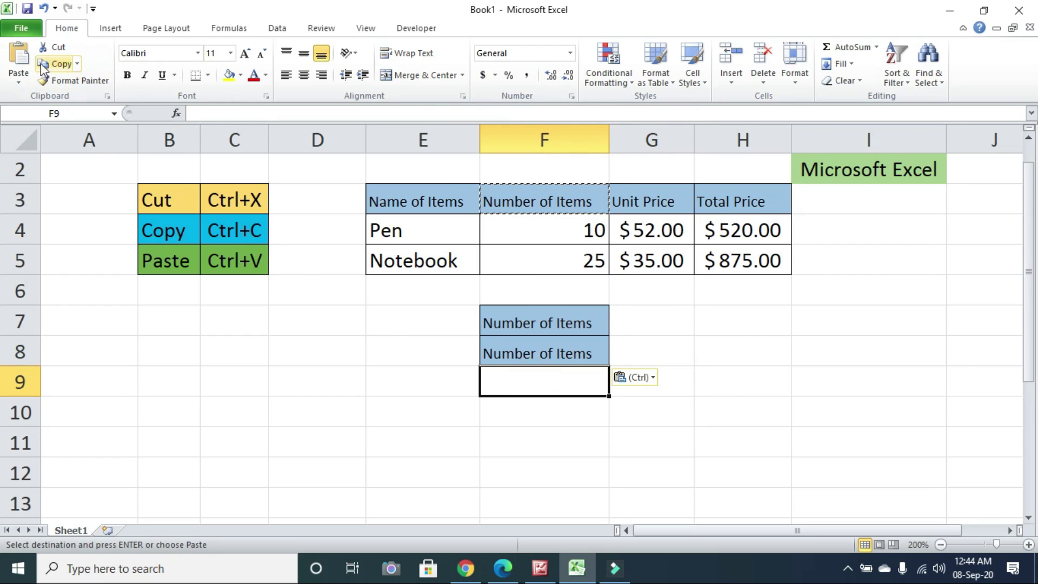
pyautogui.click(19, 54)
pyautogui.click(521, 411)
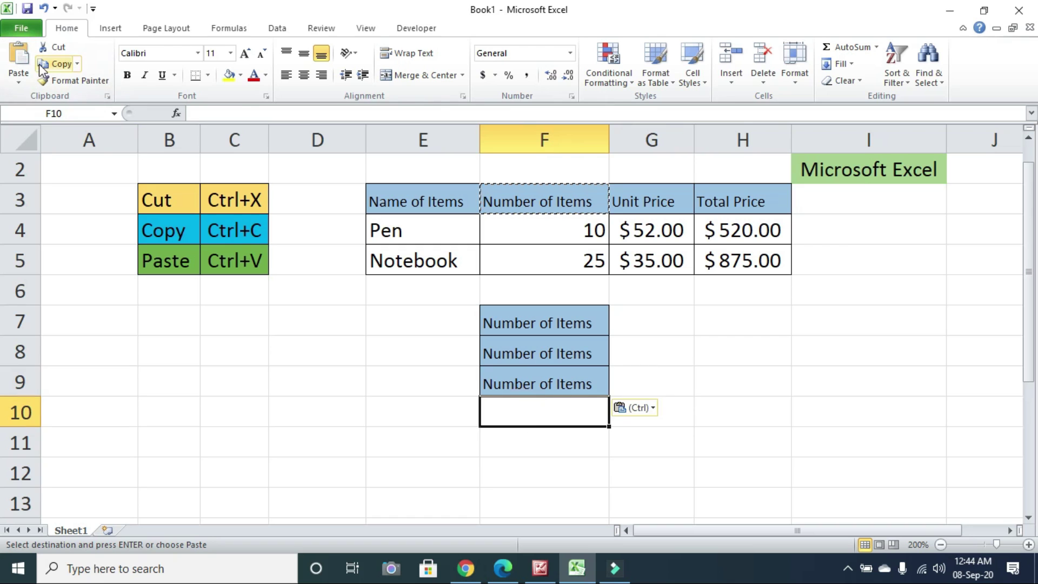
pyautogui.click(21, 54)
pyautogui.click(541, 436)
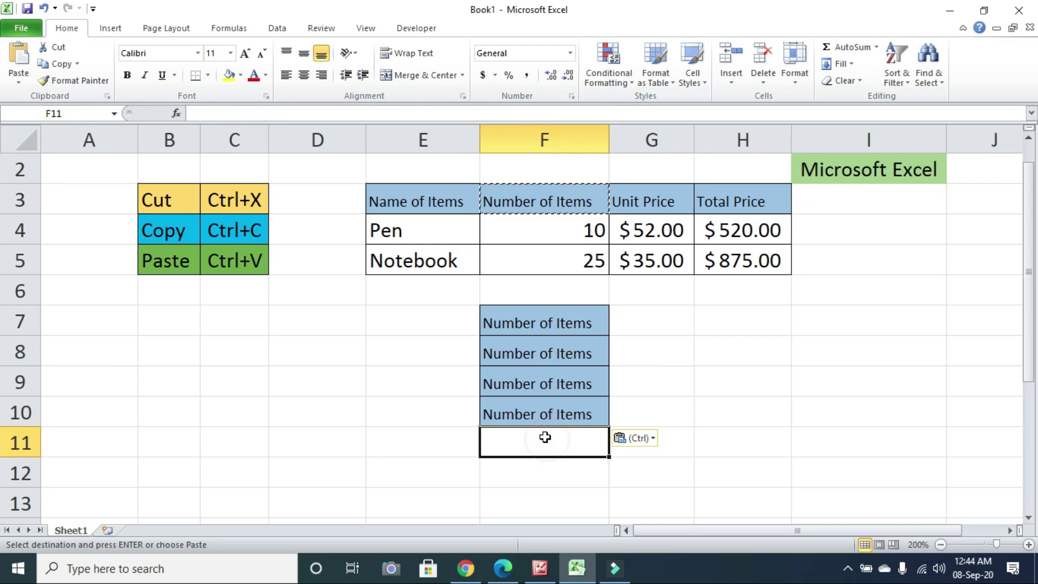
pyautogui.hotkey('ctrl', 'v')
pyautogui.press('ctrl')
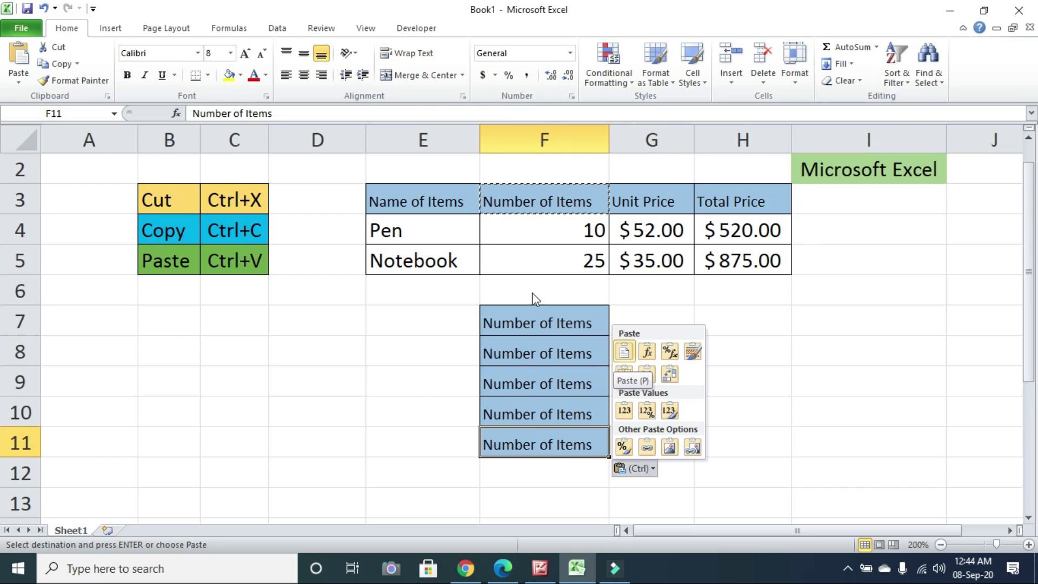
pyautogui.press('Escape')
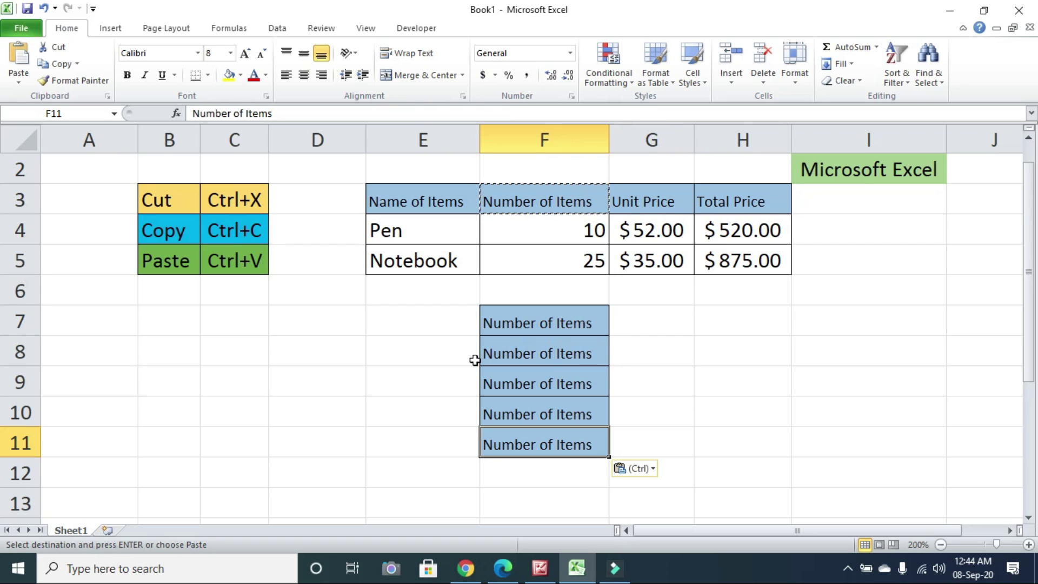
pyautogui.moveTo(499, 314); pyautogui.dragTo(518, 445)
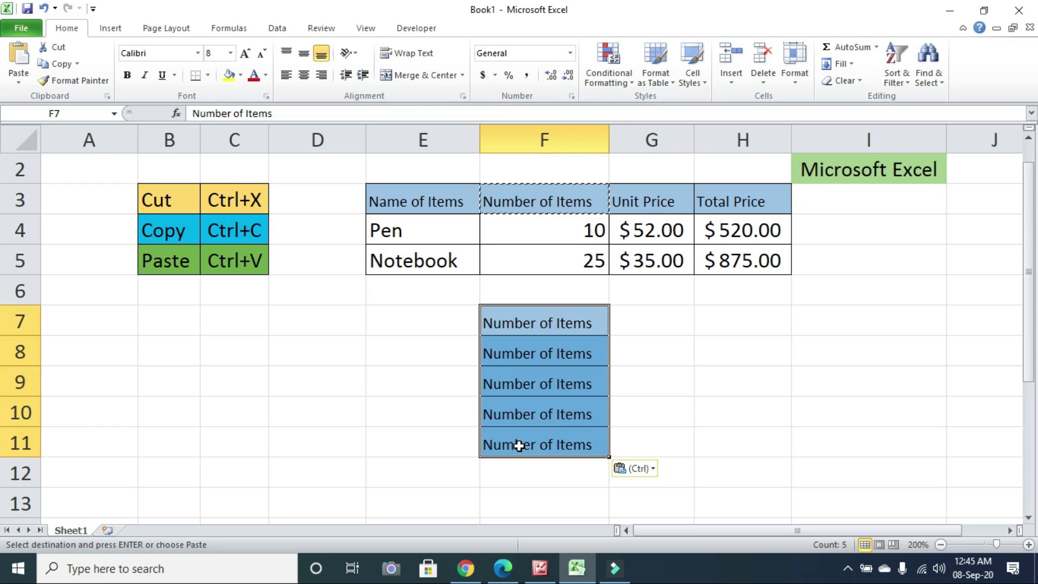
# Cut and delete the pasted cells F7:F11, then select G9.
pyautogui.click(54, 47)
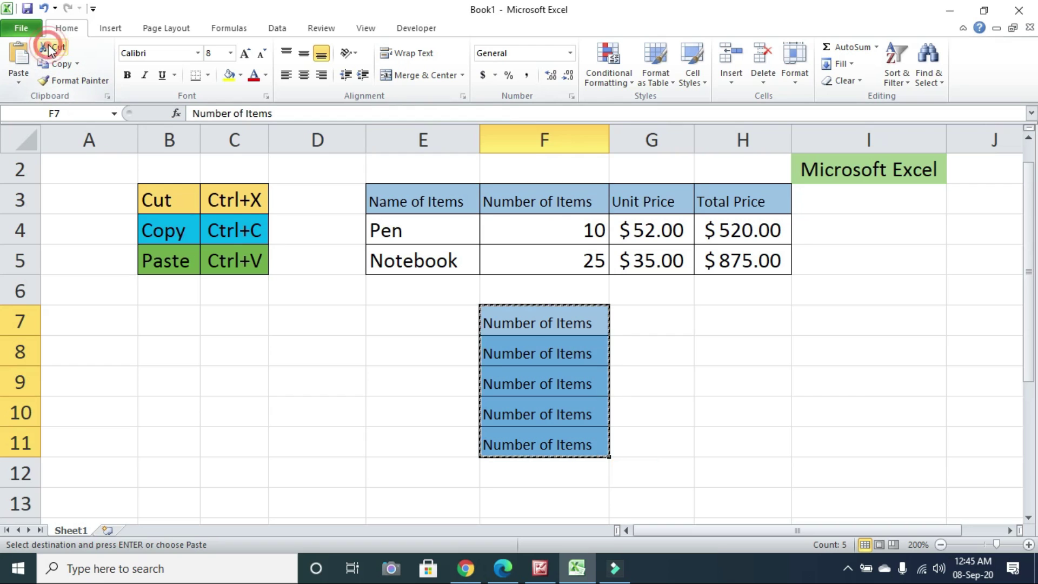
pyautogui.click(763, 59)
pyautogui.click(669, 397)
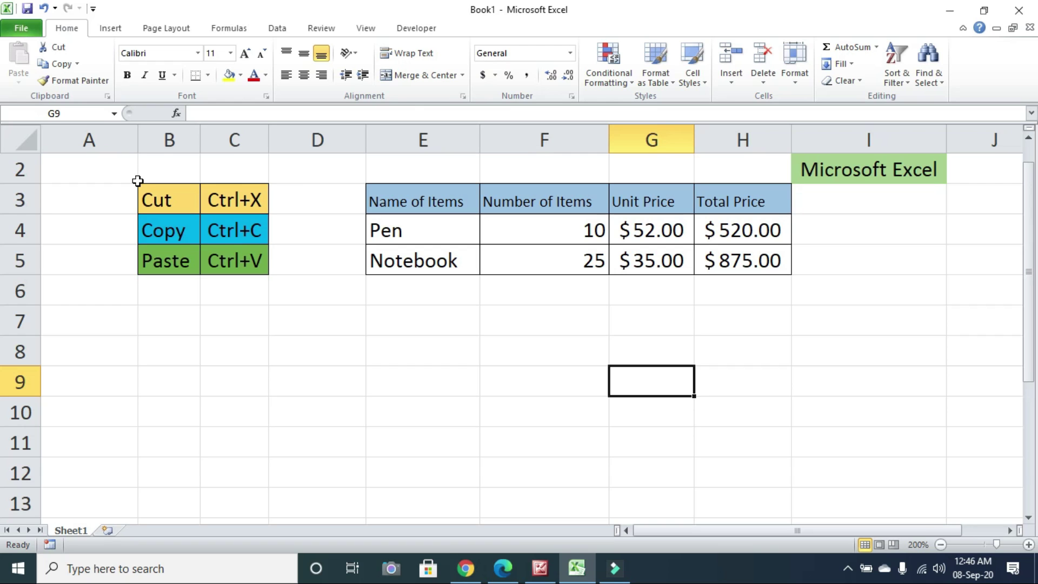
# Copy the Pen total price formula =F4*G4 ($520.00) from cell H4.
pyautogui.click(510, 343)
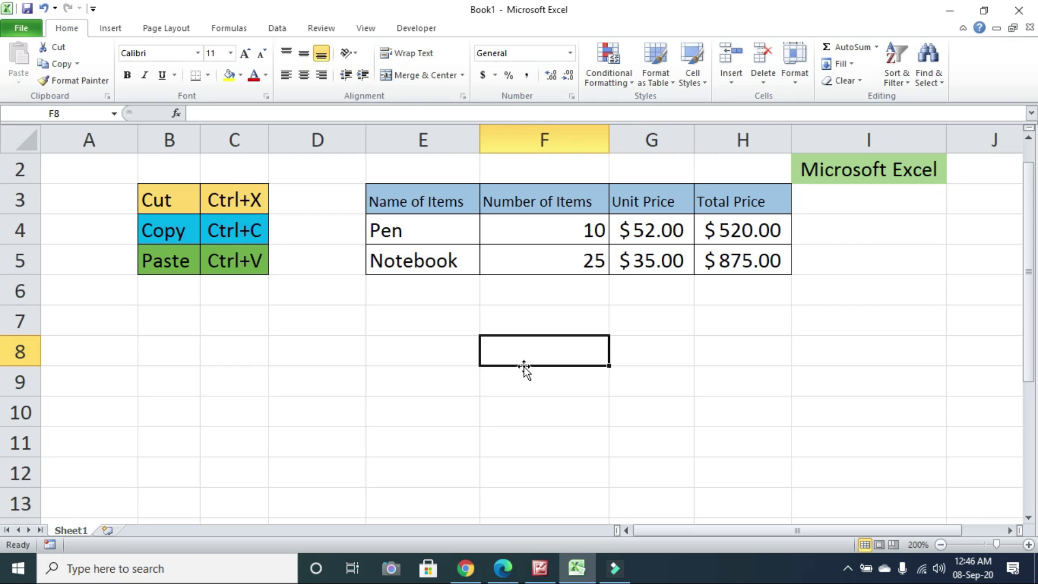
pyautogui.click(735, 231)
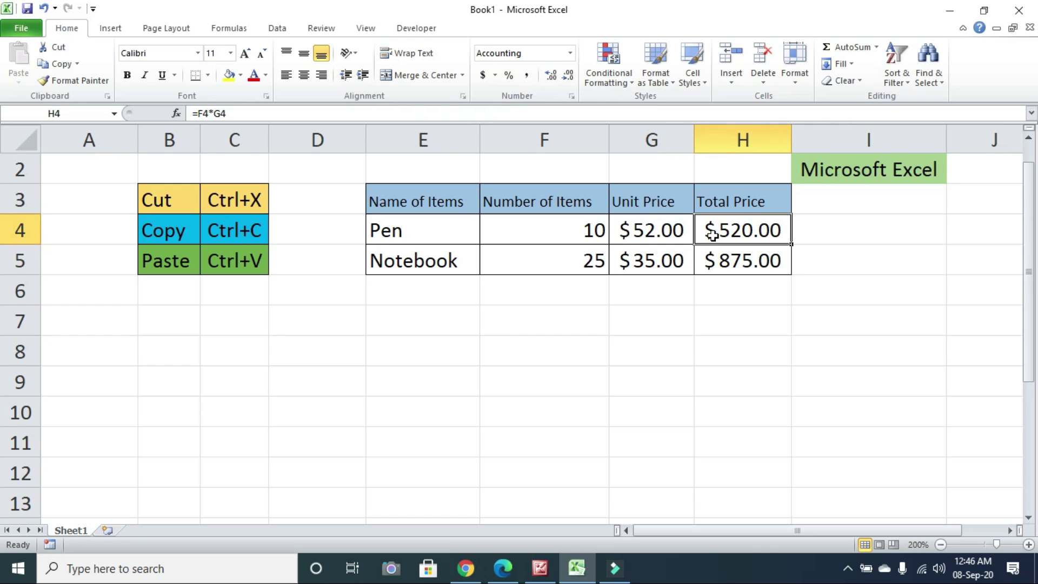
pyautogui.click(743, 227)
pyautogui.click(60, 69)
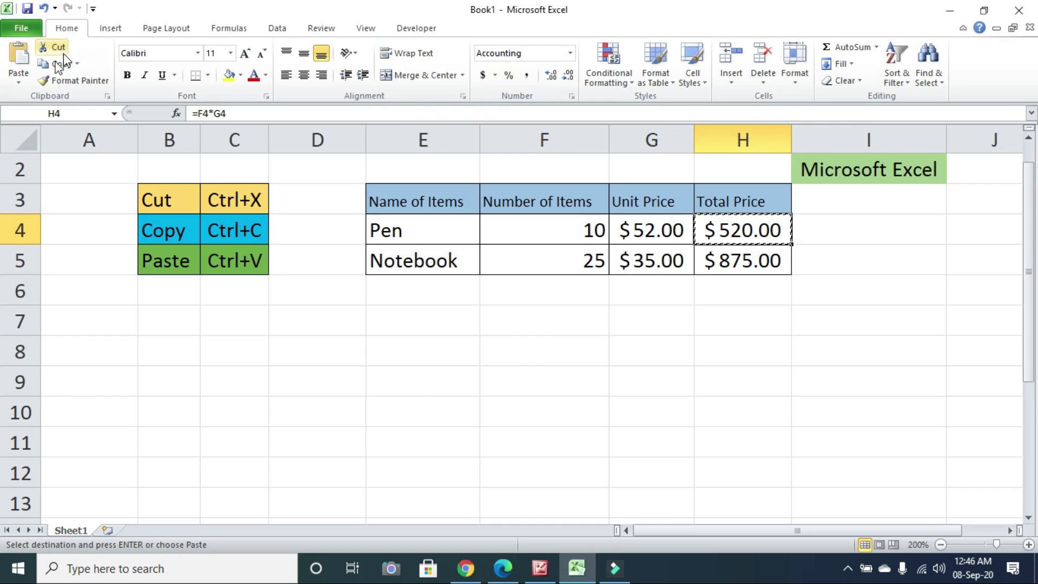
pyautogui.click(18, 81)
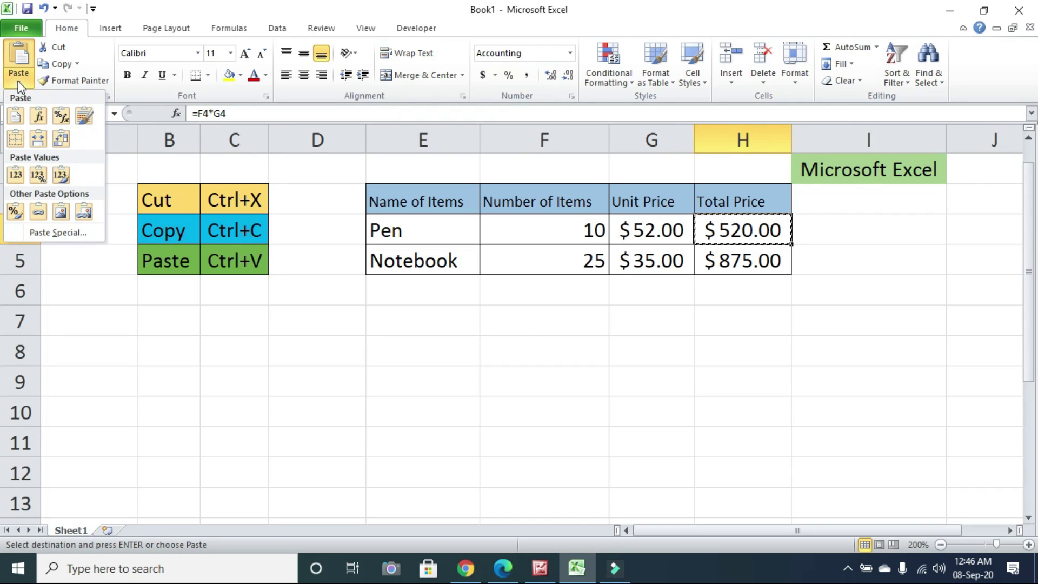
pyautogui.click(52, 231)
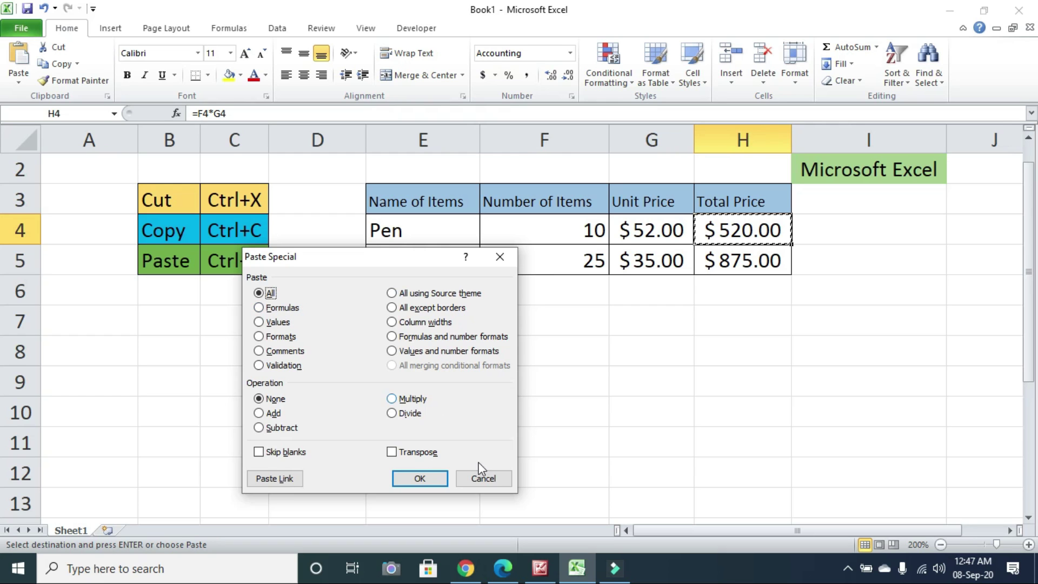
pyautogui.click(486, 477)
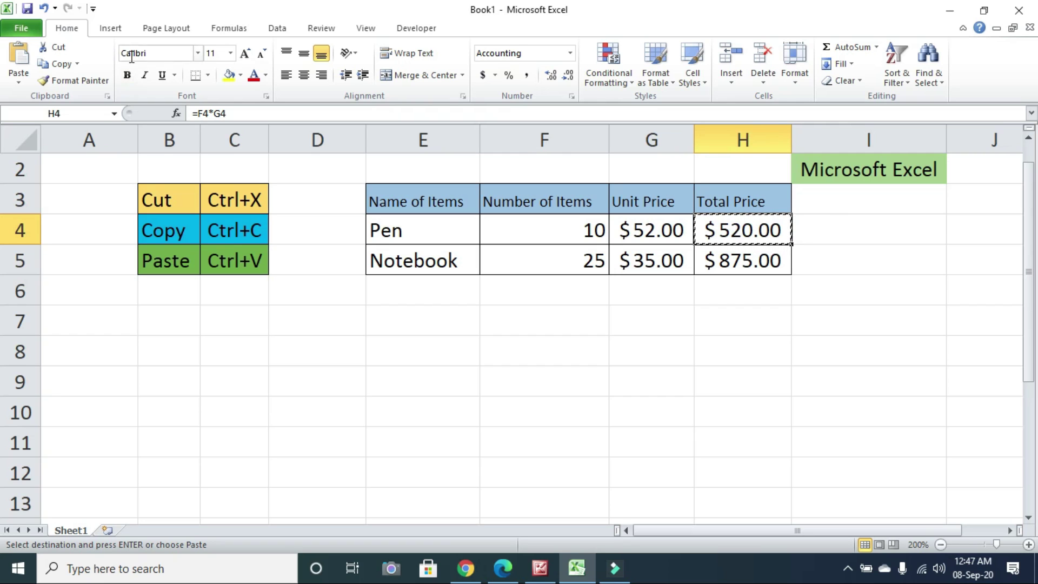
pyautogui.click(57, 63)
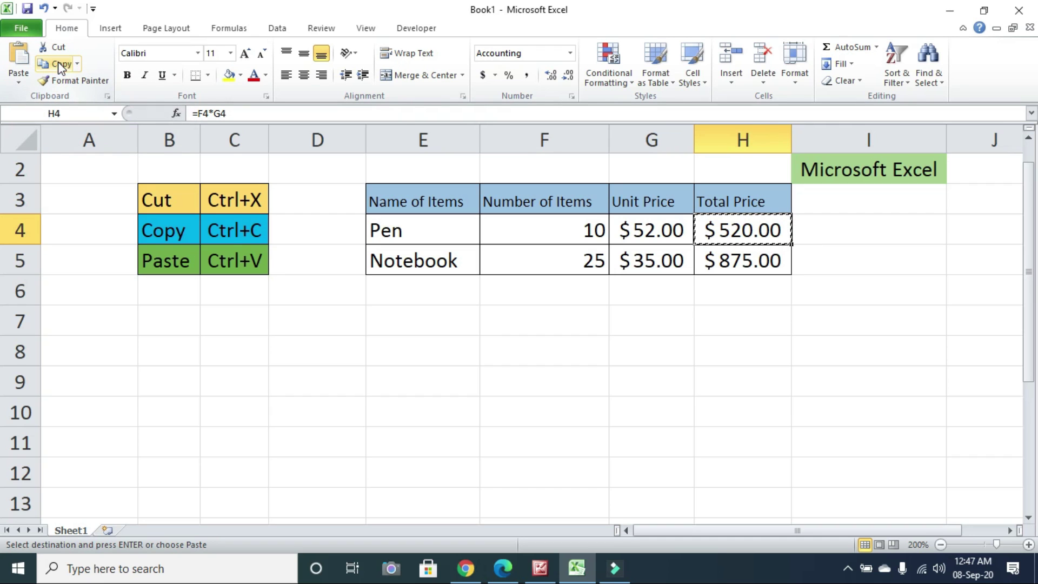
pyautogui.click(740, 323)
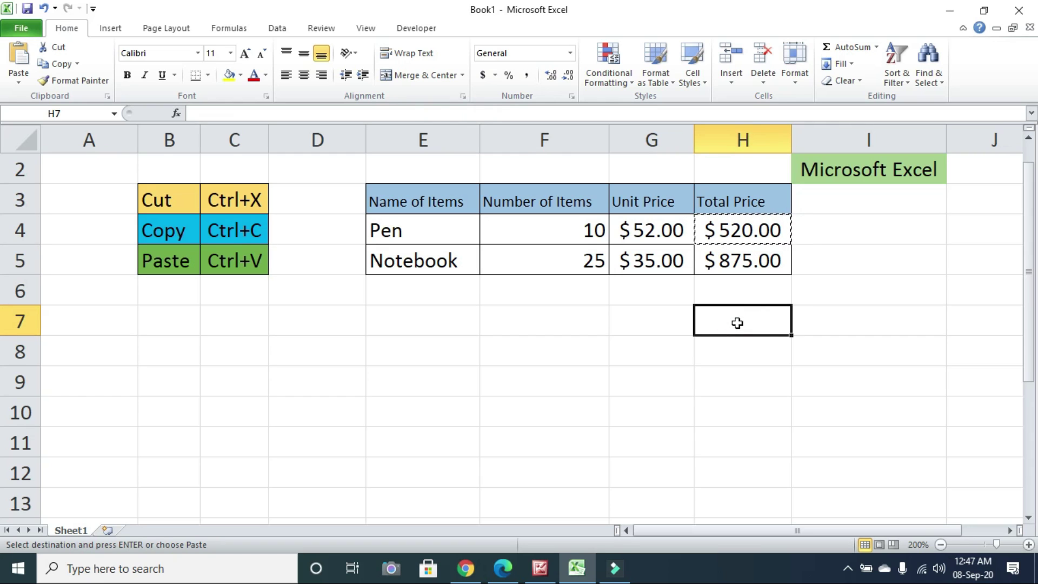
pyautogui.click(19, 85)
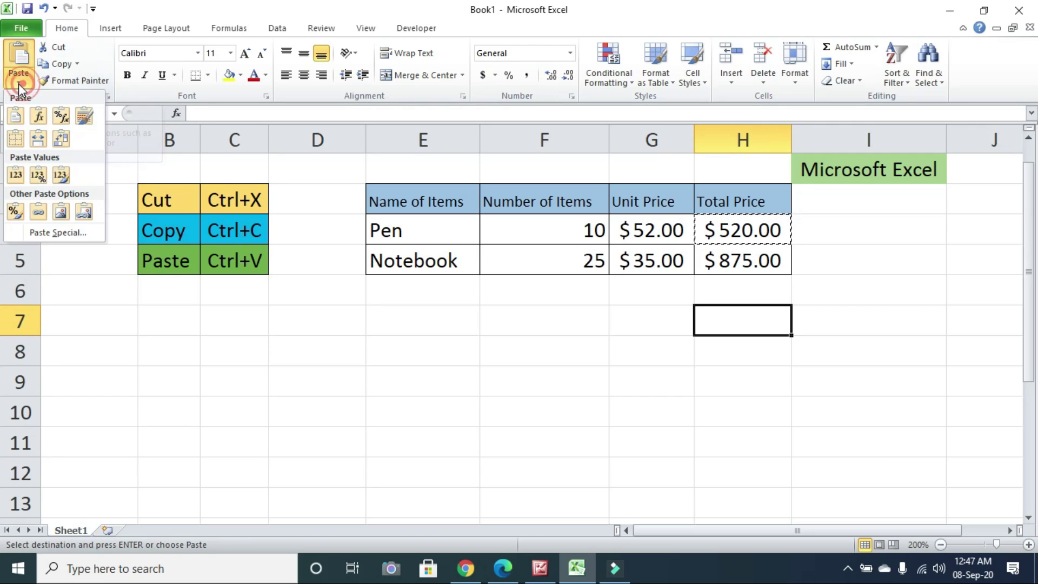
pyautogui.click(57, 233)
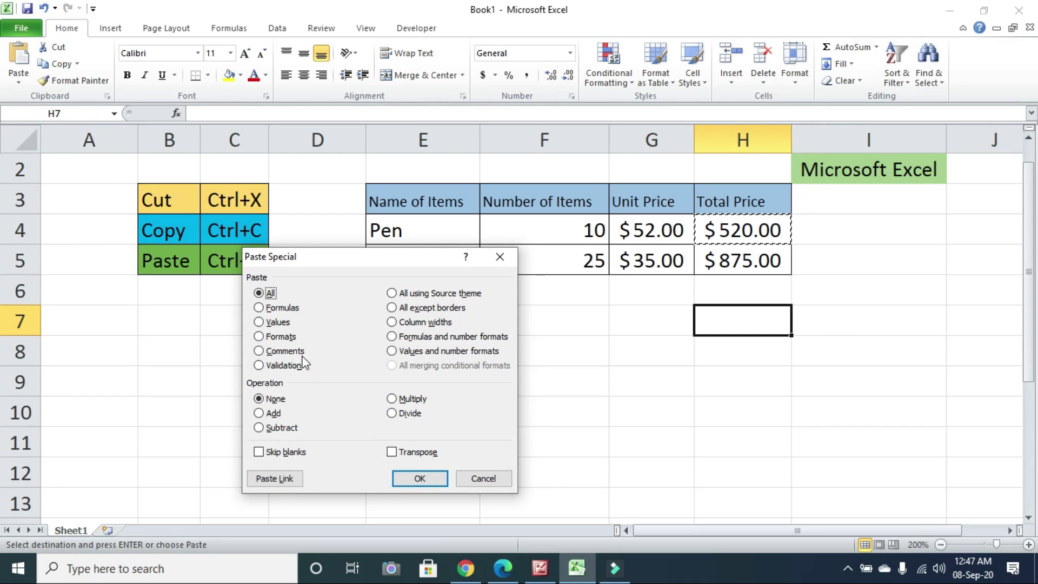
pyautogui.click(259, 323)
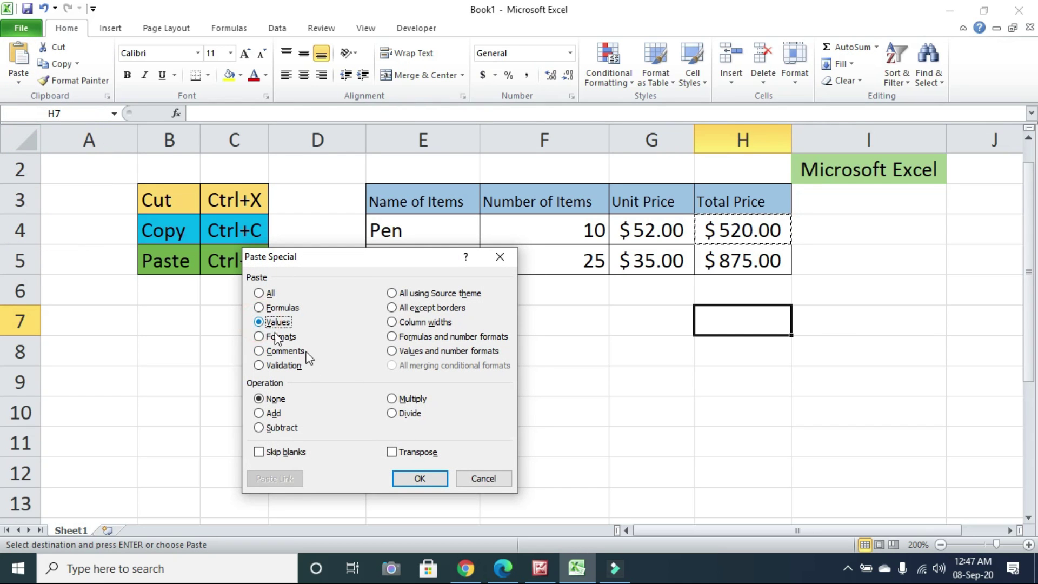
pyautogui.click(420, 480)
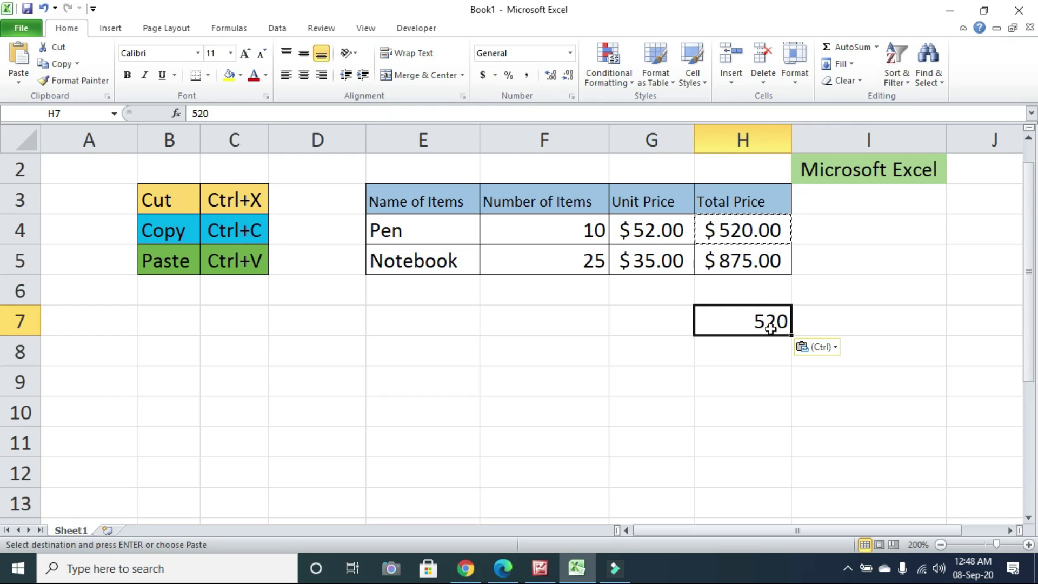
pyautogui.press('Delete')
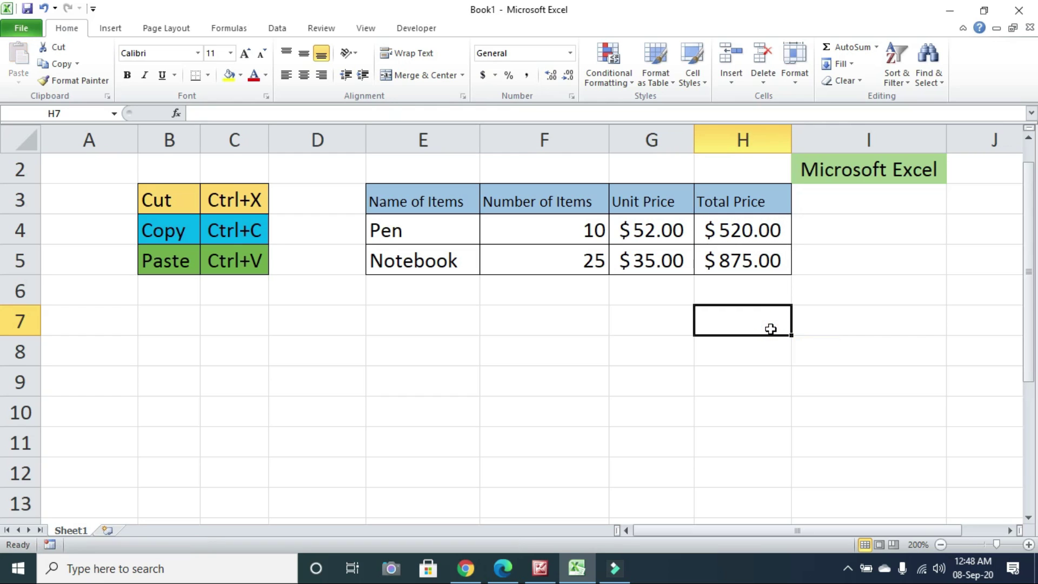
pyautogui.click(530, 350)
# Copy the whole price table E3:H5.
pyautogui.moveTo(452, 202); pyautogui.dragTo(734, 262)
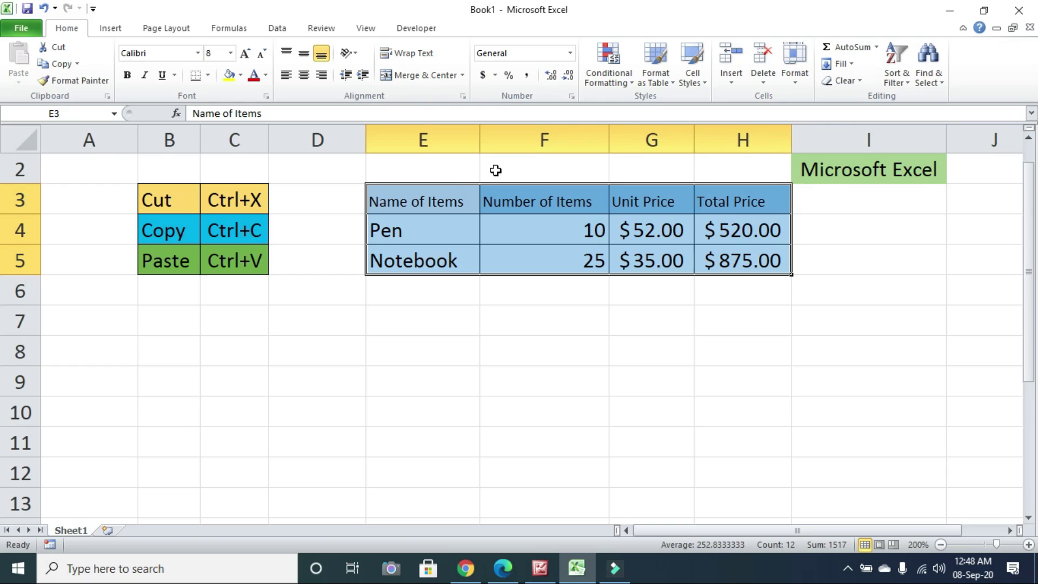
pyautogui.moveTo(429, 195); pyautogui.dragTo(734, 265)
pyautogui.moveTo(433, 201); pyautogui.dragTo(726, 275)
pyautogui.click(67, 63)
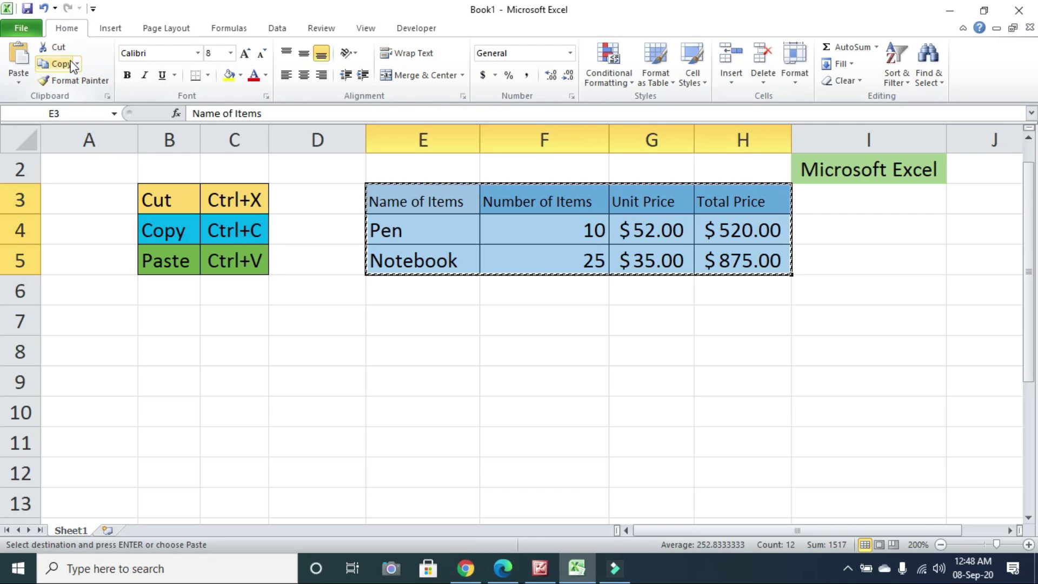
# Paste Special the table into E7 as Values only, filling E7:H9.
pyautogui.click(420, 325)
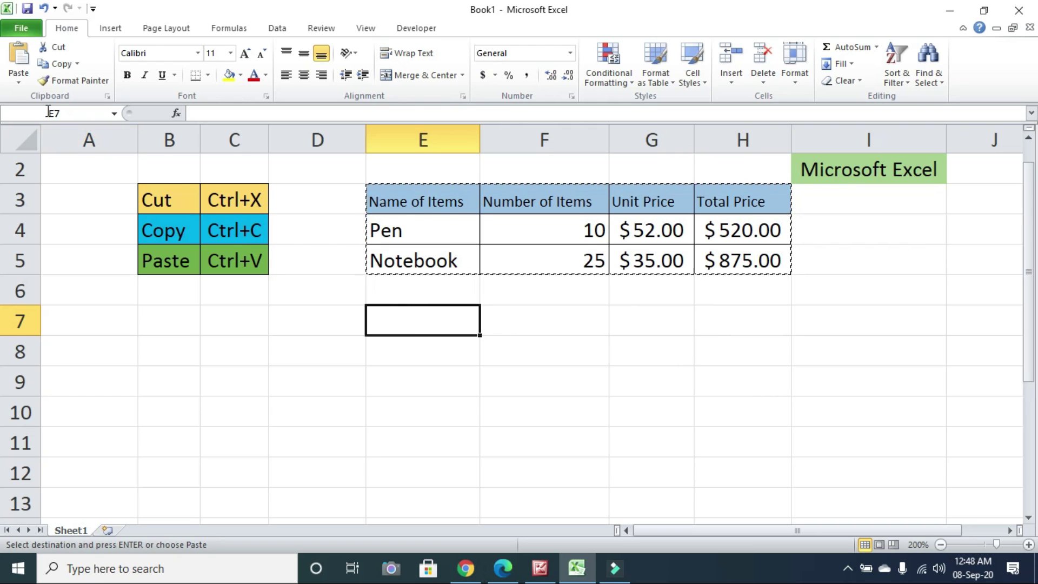
pyautogui.click(20, 83)
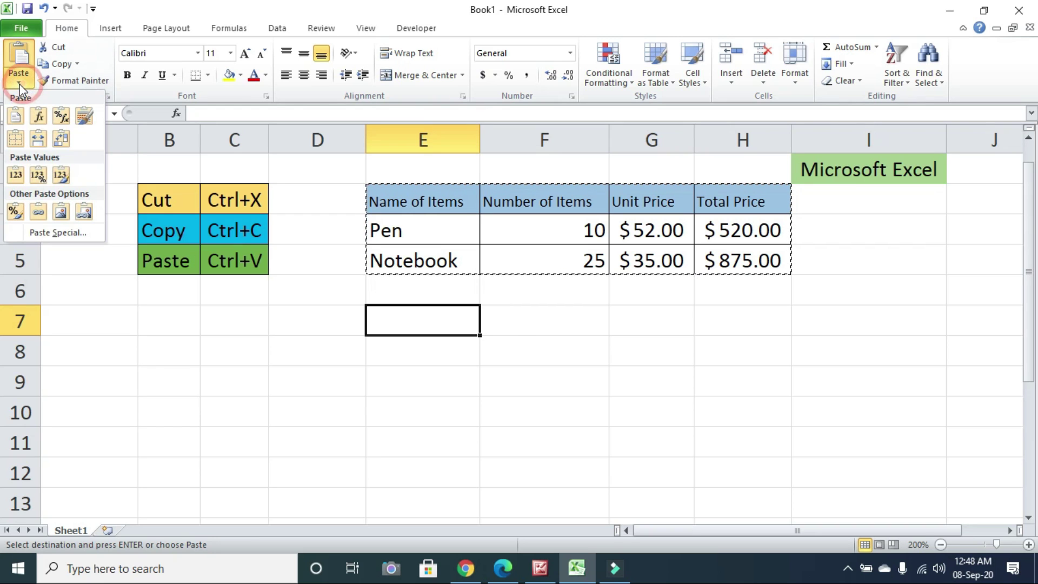
pyautogui.click(63, 234)
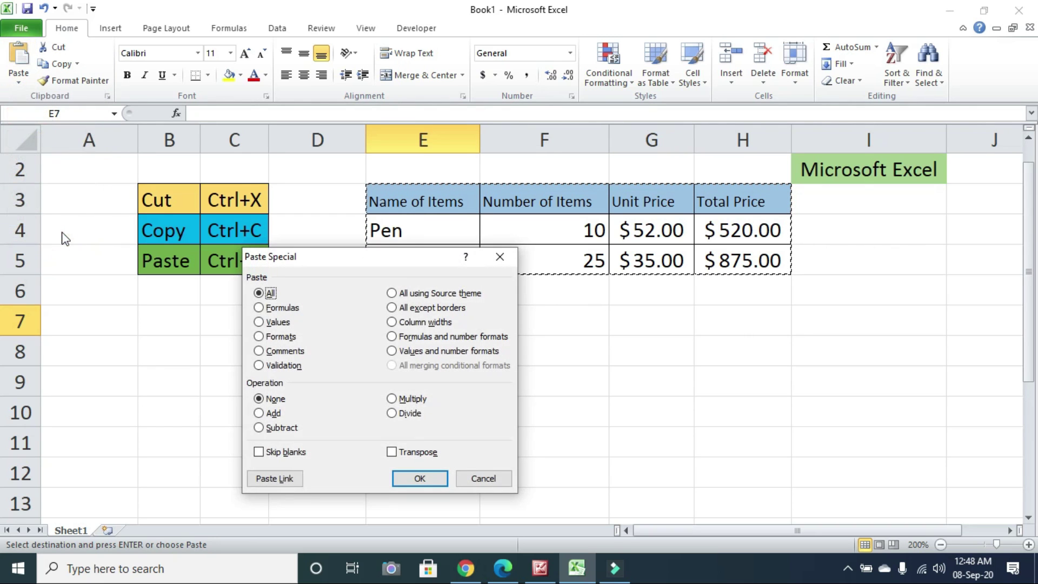
pyautogui.click(268, 322)
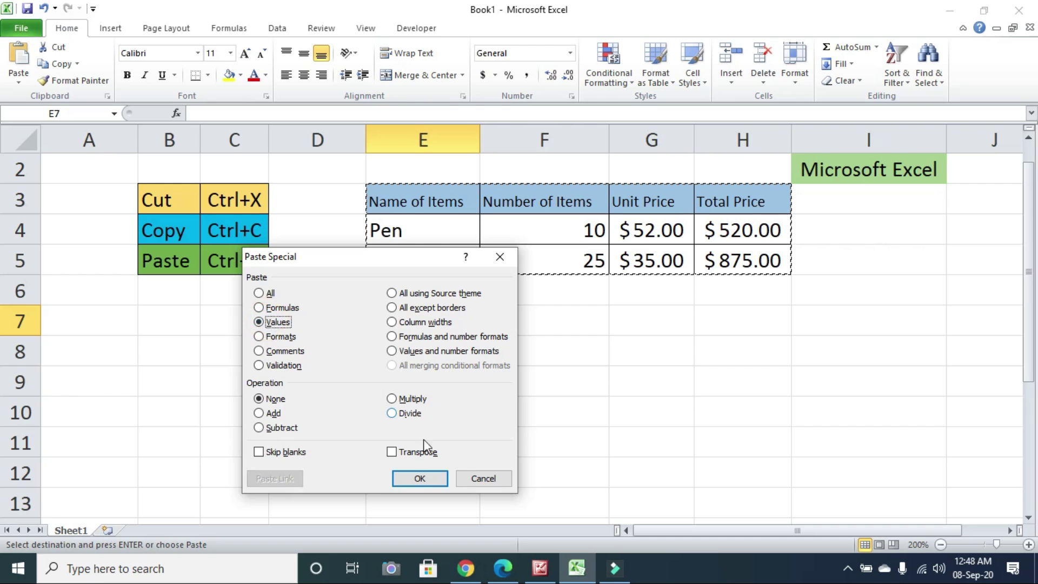
pyautogui.click(420, 479)
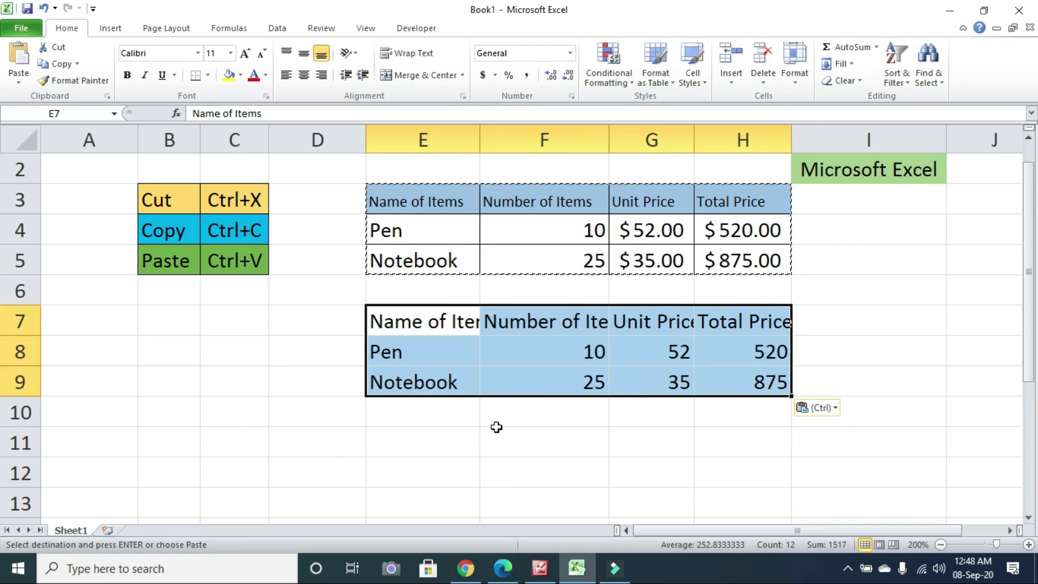
pyautogui.moveTo(474, 422); pyautogui.dragTo(483, 422)
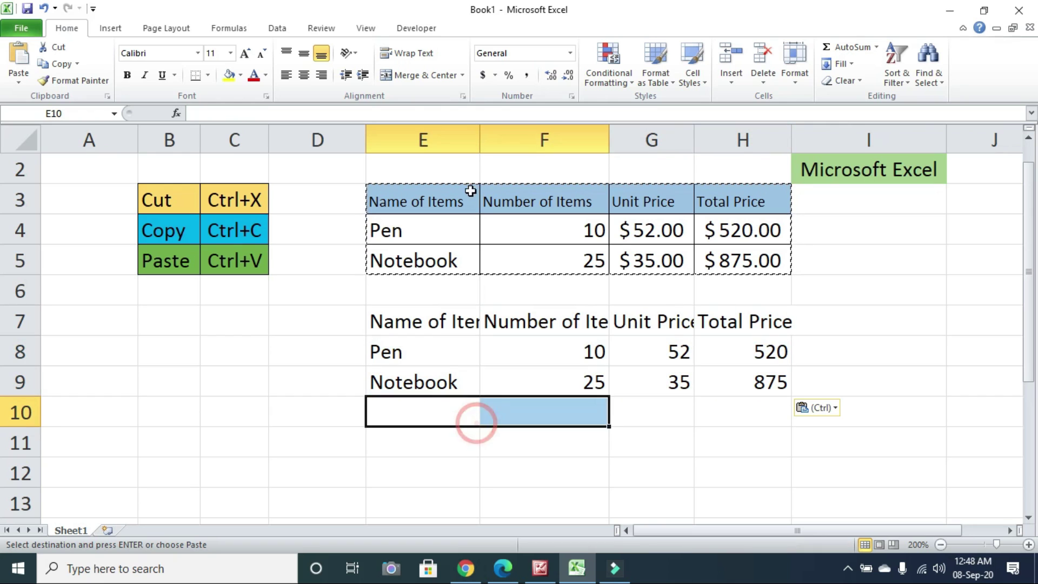
pyautogui.click(432, 195)
pyautogui.click(547, 201)
pyautogui.click(655, 202)
pyautogui.click(746, 204)
pyautogui.moveTo(459, 323); pyautogui.dragTo(738, 325)
pyautogui.click(454, 201)
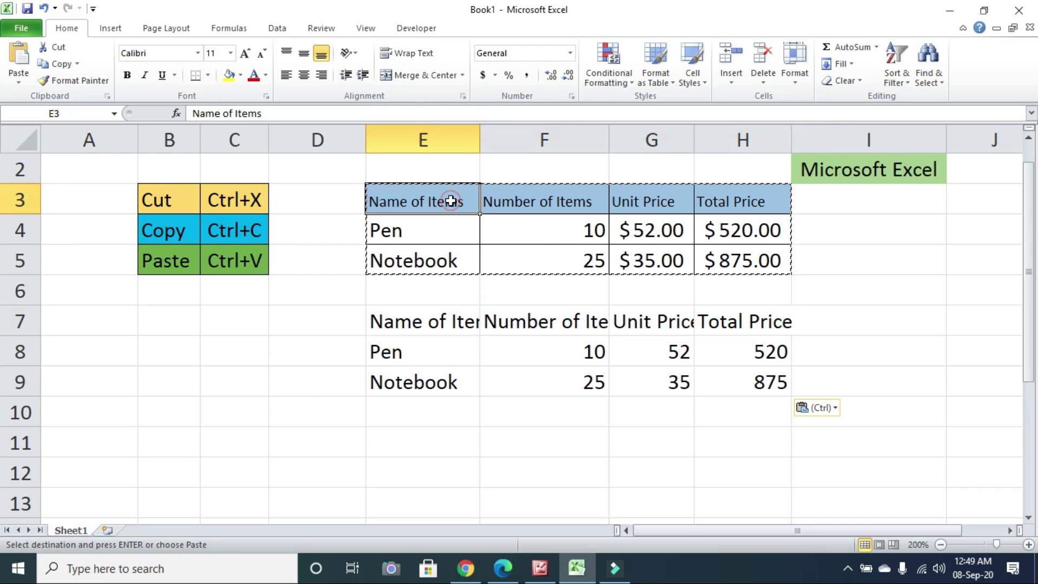
pyautogui.click(448, 329)
pyautogui.moveTo(448, 329); pyautogui.dragTo(735, 324)
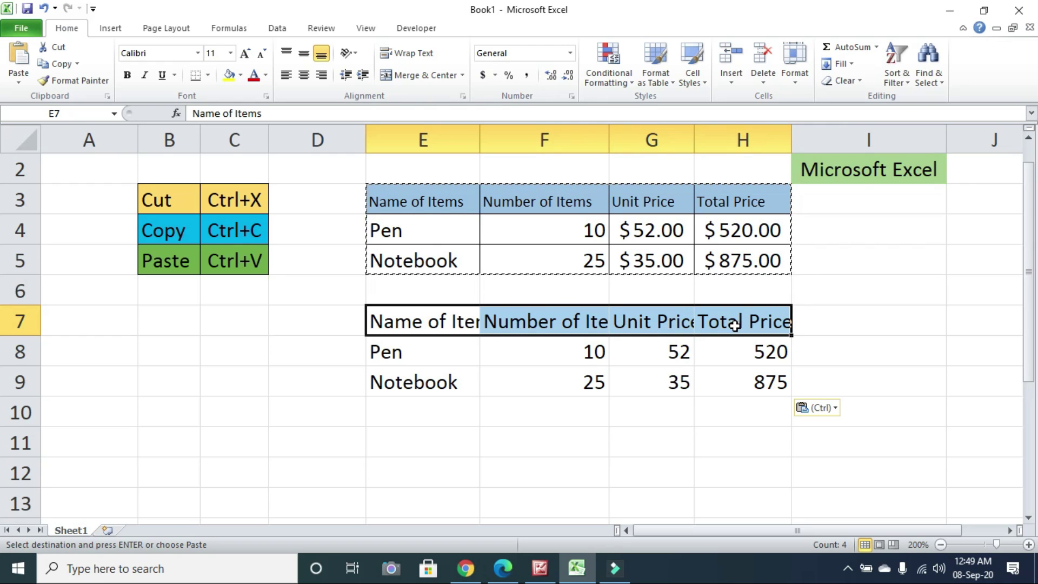
pyautogui.moveTo(432, 319); pyautogui.dragTo(411, 357)
pyautogui.click(405, 352)
pyautogui.click(411, 378)
pyautogui.click(524, 382)
pyautogui.click(569, 354)
pyautogui.click(665, 351)
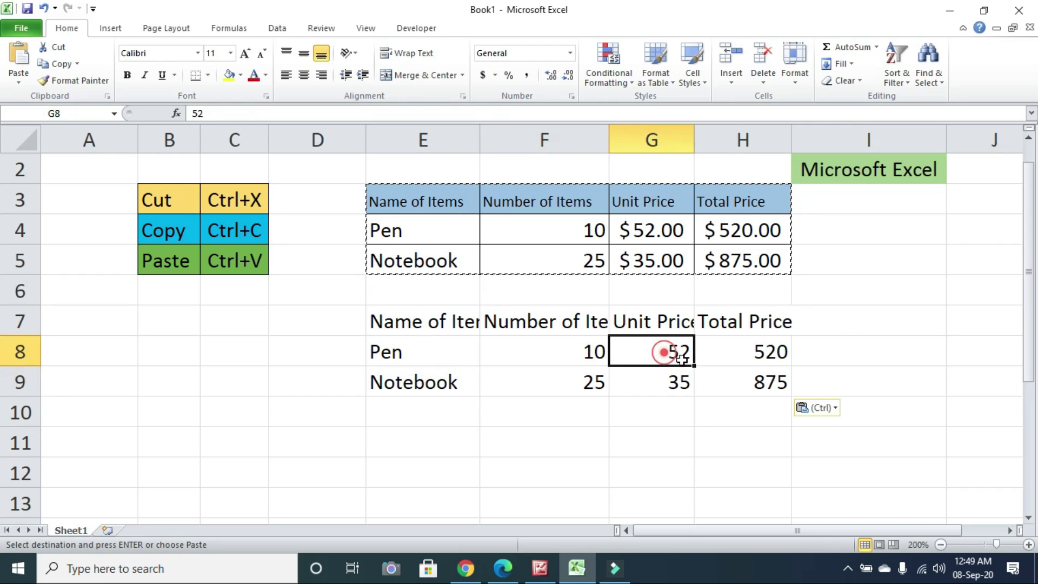
pyautogui.click(770, 346)
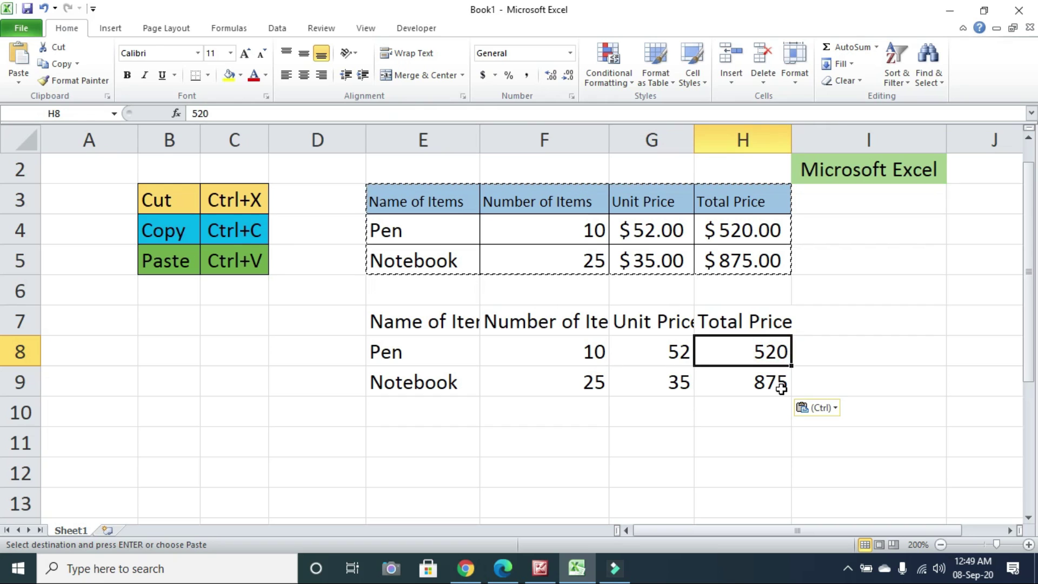
pyautogui.click(736, 227)
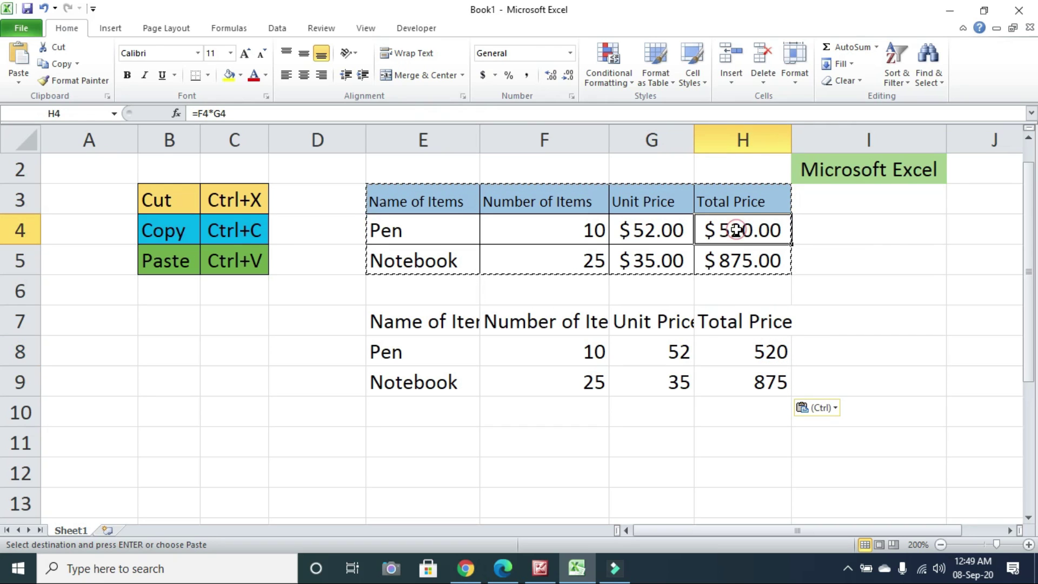
pyautogui.click(278, 112)
pyautogui.press('Return')
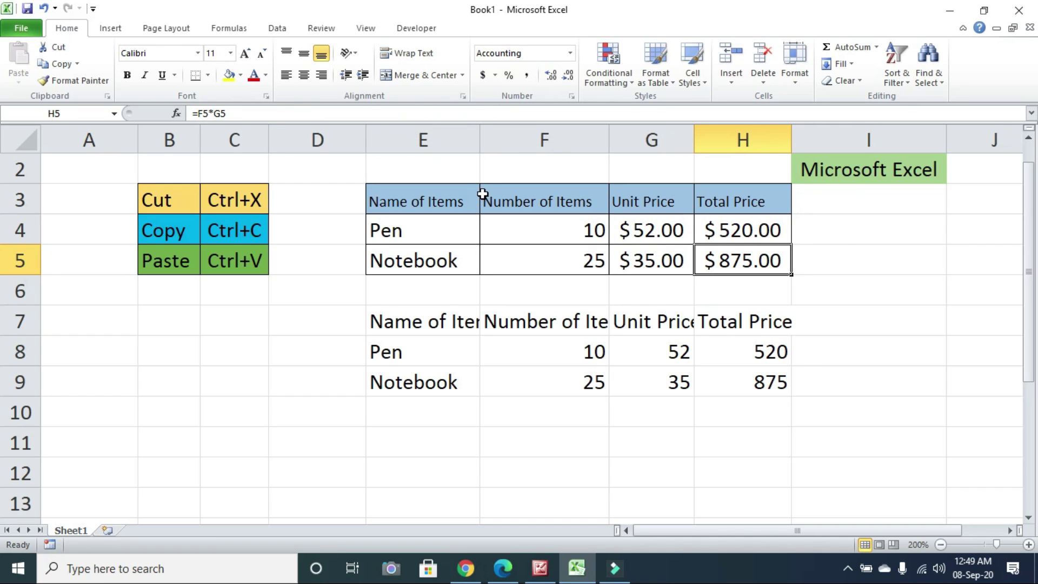
pyautogui.moveTo(436, 199); pyautogui.dragTo(730, 257)
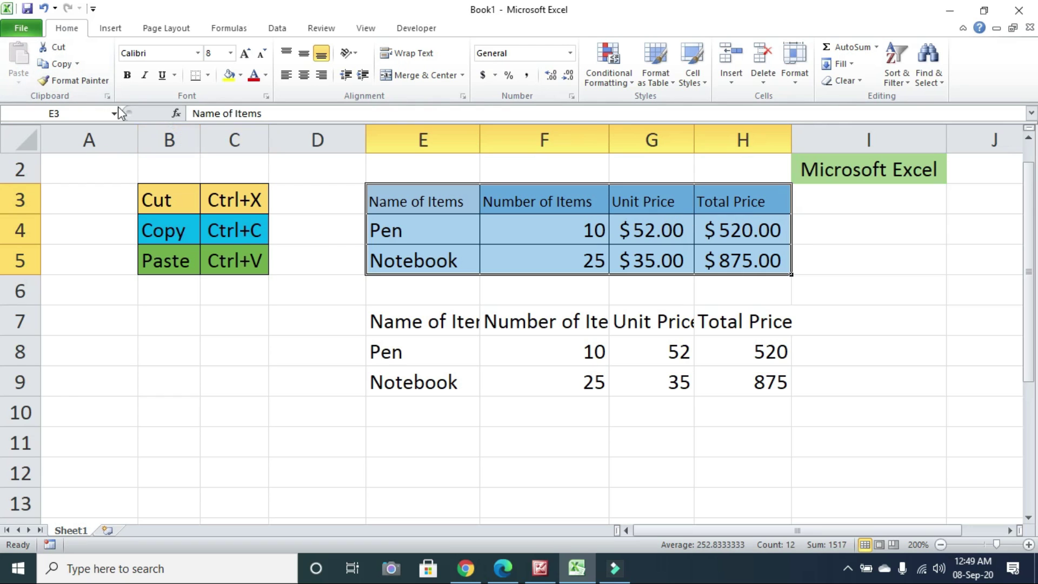
# Copy E3:H5 and paste only its formulas into E11 with Paste Special.
pyautogui.click(60, 65)
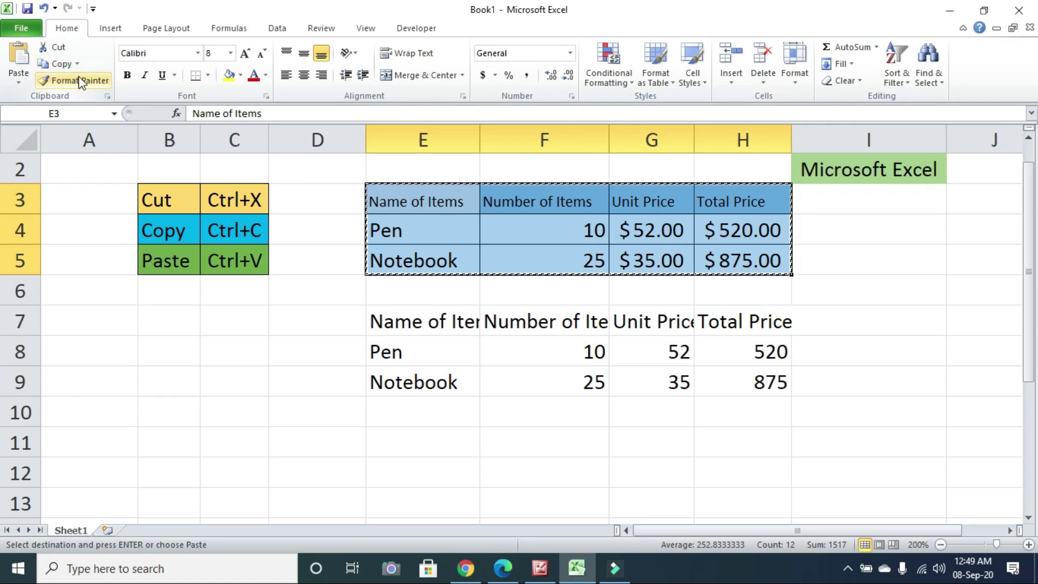
pyautogui.scroll(-1, 490, 392)
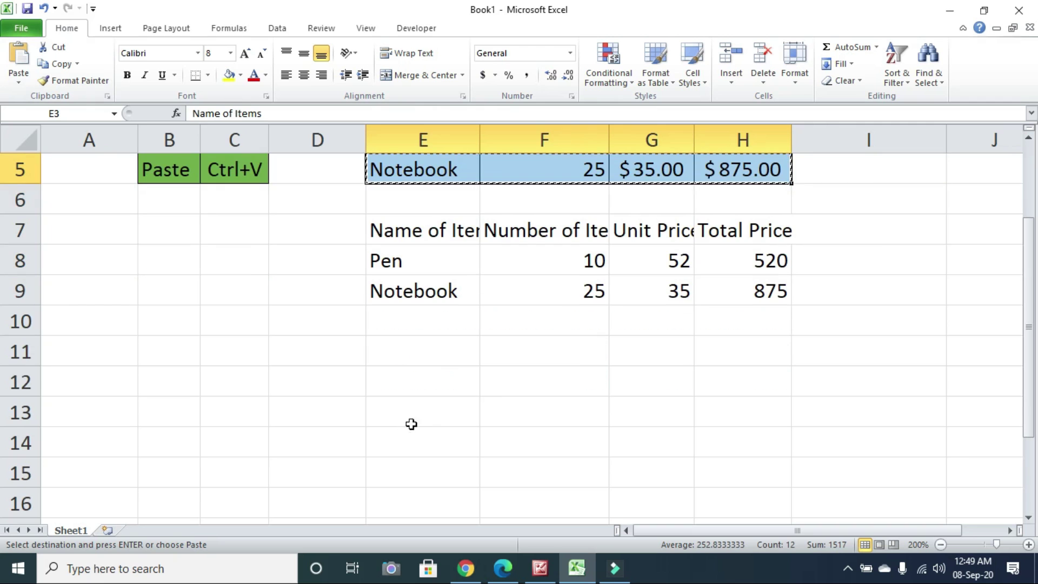
pyautogui.click(419, 345)
pyautogui.scroll(2, 453, 356)
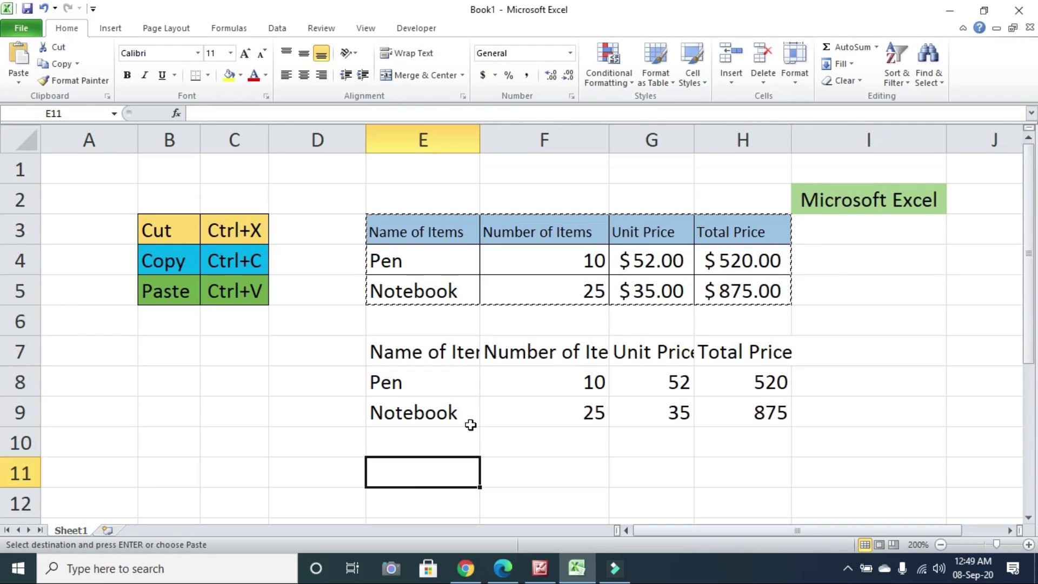
pyautogui.click(20, 82)
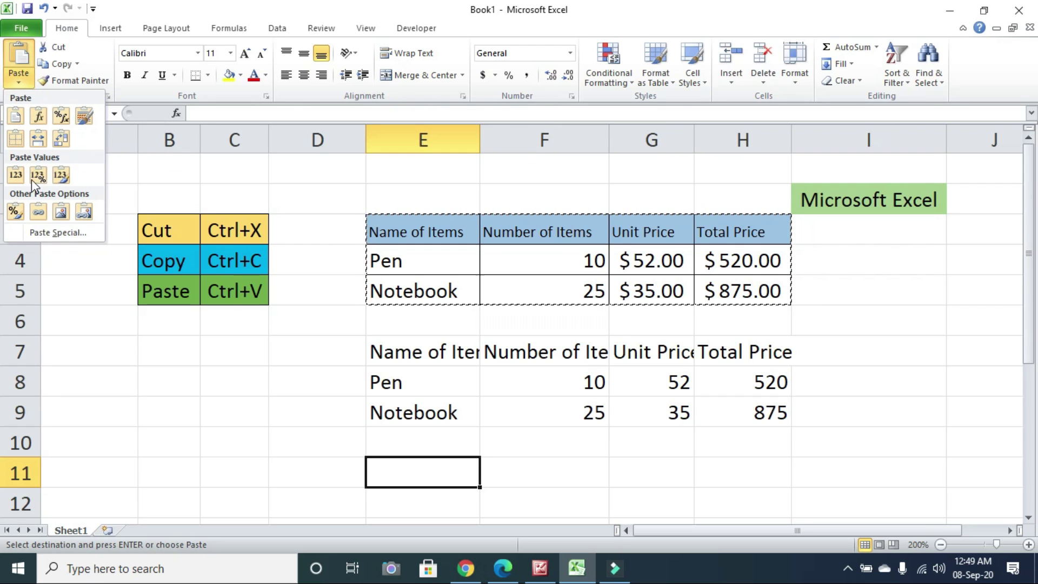
pyautogui.click(59, 233)
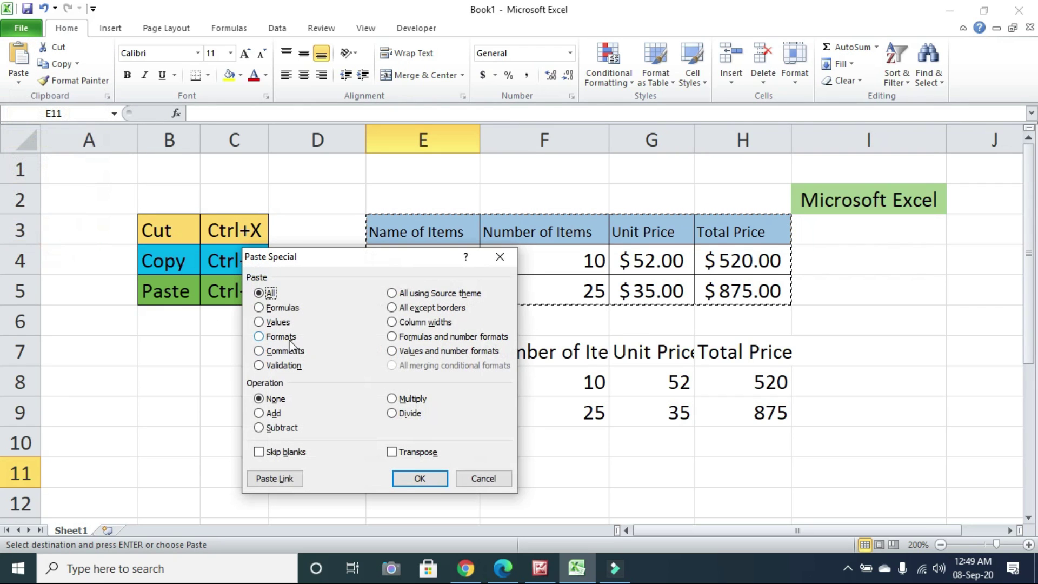
pyautogui.click(279, 308)
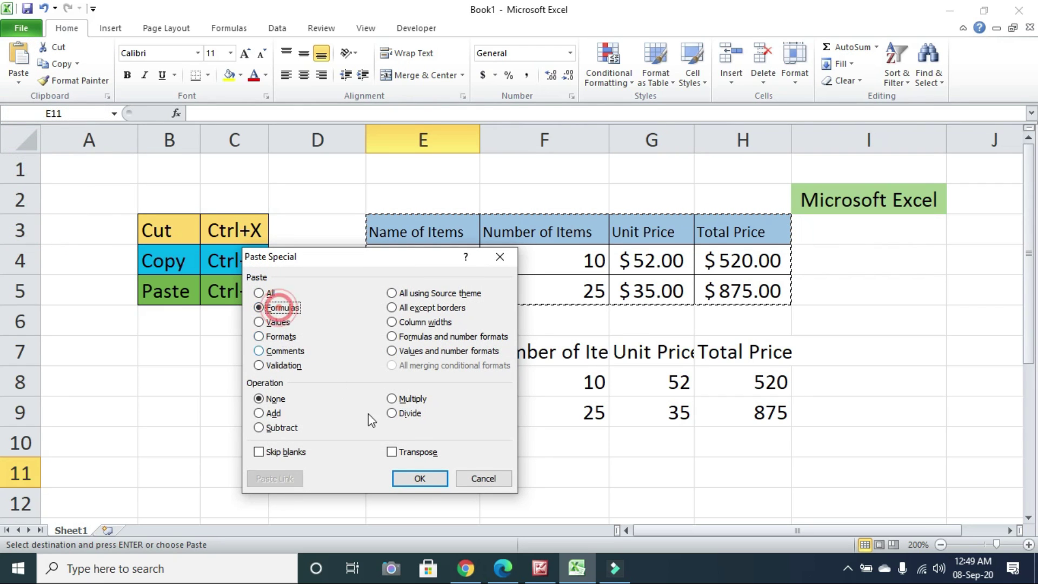
pyautogui.click(420, 479)
# Check the pasted quantity 25 in F13 and the formula =F12*G12 in H12.
pyautogui.scroll(-3, 508, 378)
pyautogui.click(515, 250)
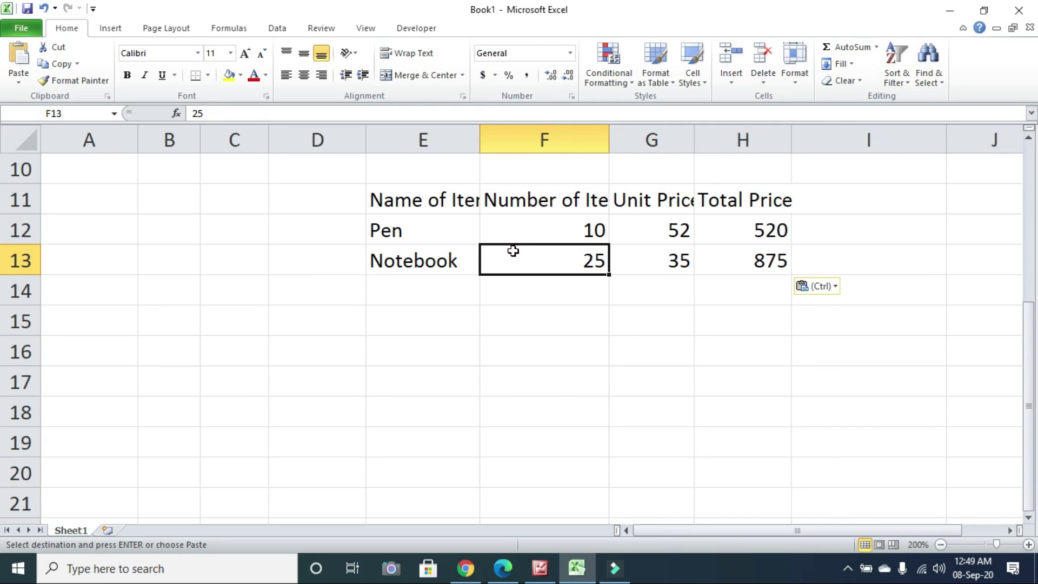
pyautogui.scroll(2, 581, 342)
pyautogui.click(738, 414)
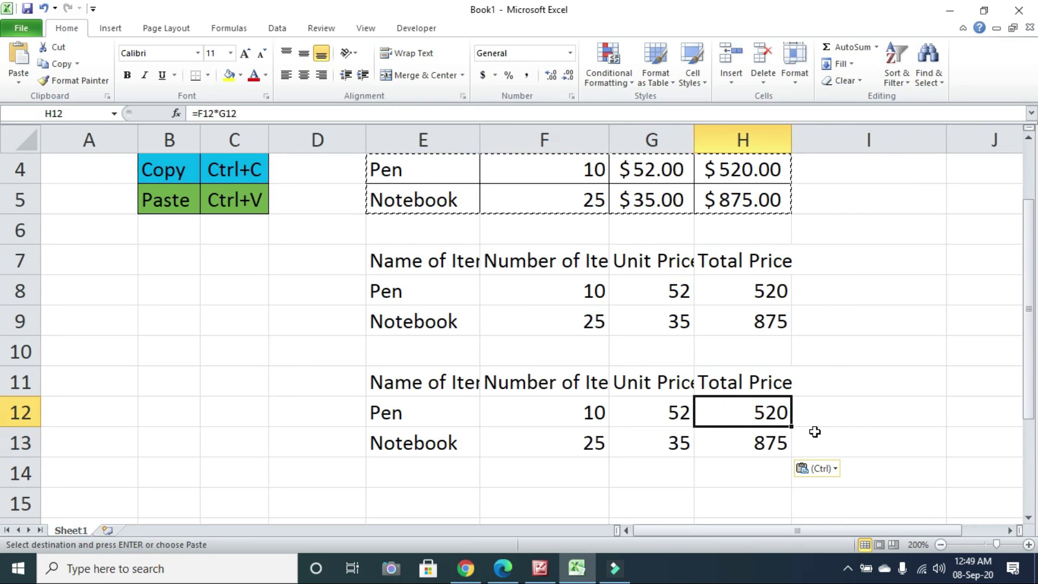
# Compare the copies' cells, confirming H12:H13 hold formulas while H8 holds plain 520.
pyautogui.click(440, 266)
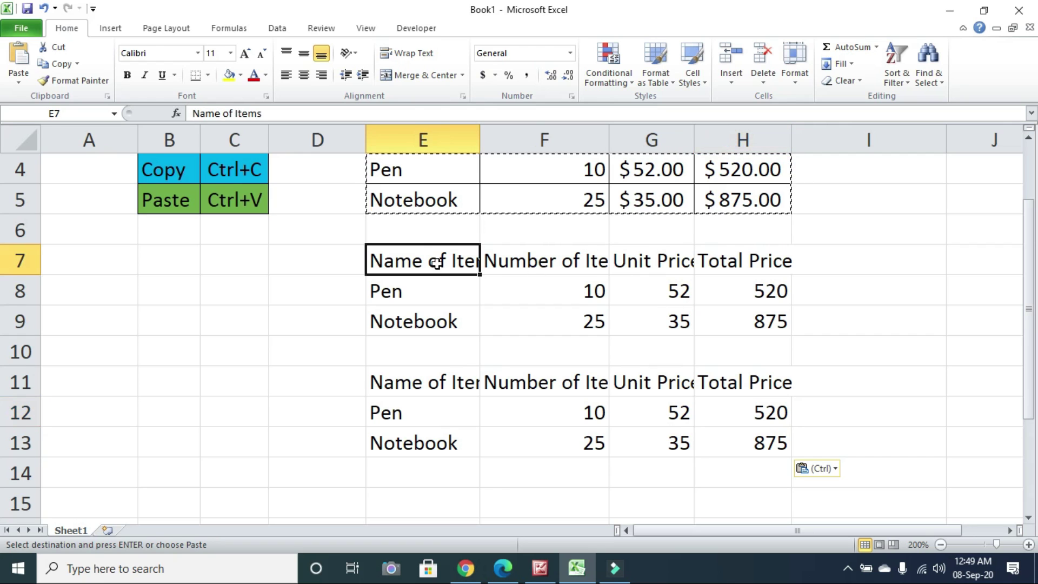
pyautogui.click(437, 312)
pyautogui.click(424, 385)
pyautogui.click(414, 435)
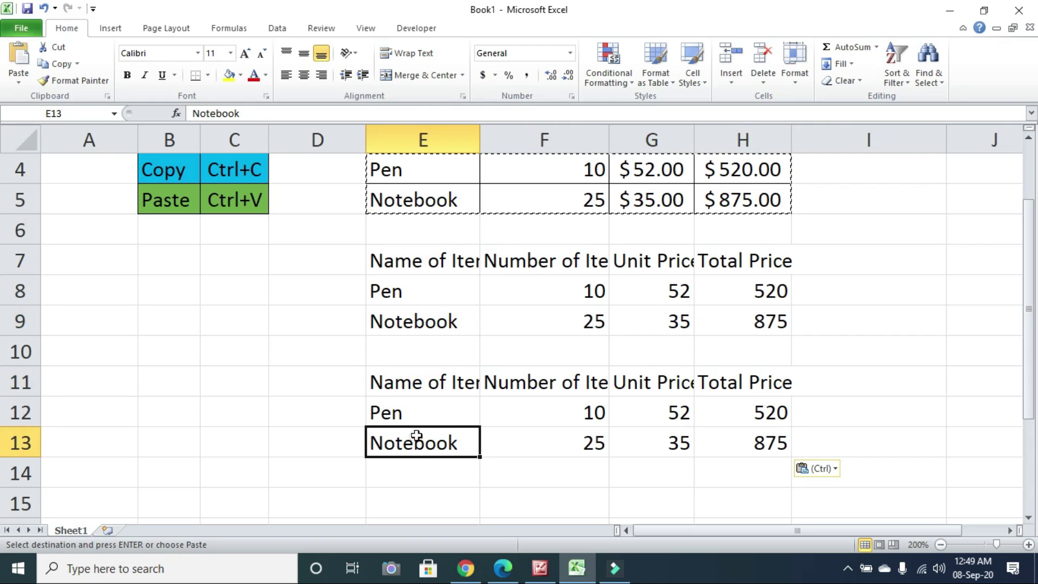
pyautogui.click(764, 416)
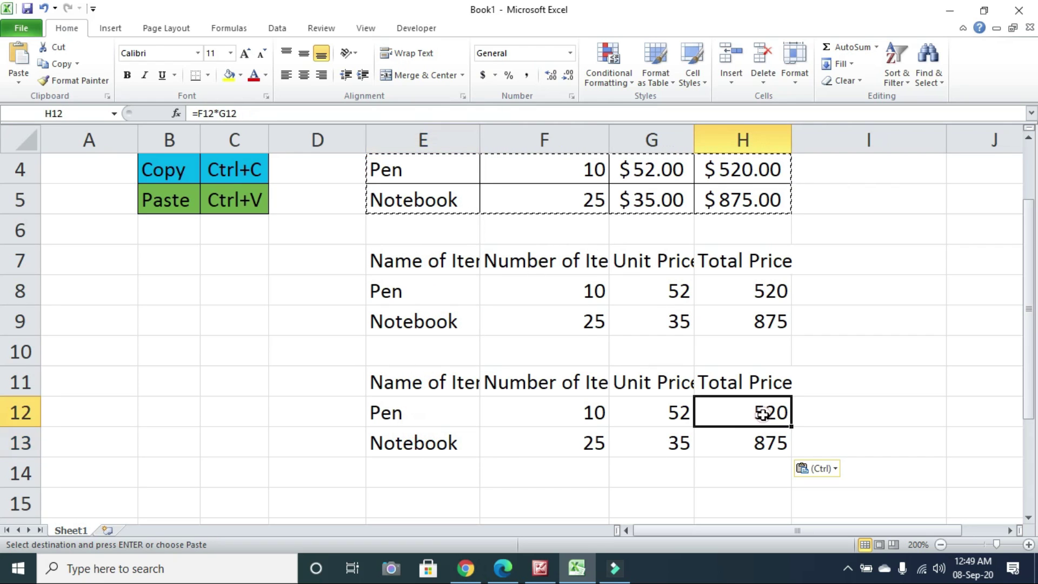
pyautogui.click(755, 292)
pyautogui.click(765, 413)
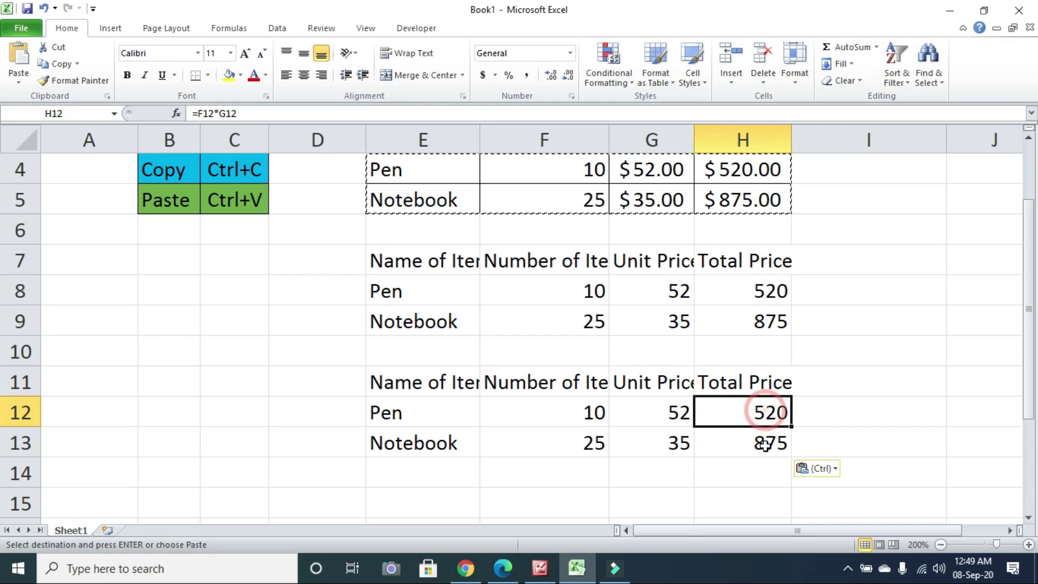
pyautogui.click(765, 438)
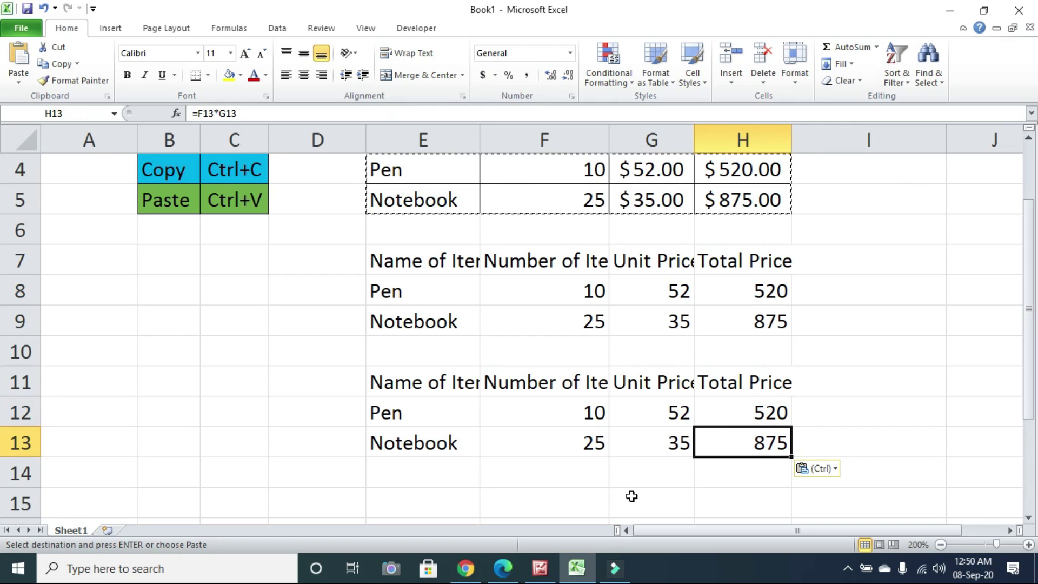
pyautogui.scroll(-2, 556, 420)
pyautogui.scroll(3, 557, 420)
# Copy the original price table E3:H5 again, cancelling Paste Special without pasting.
pyautogui.moveTo(399, 225); pyautogui.dragTo(712, 287)
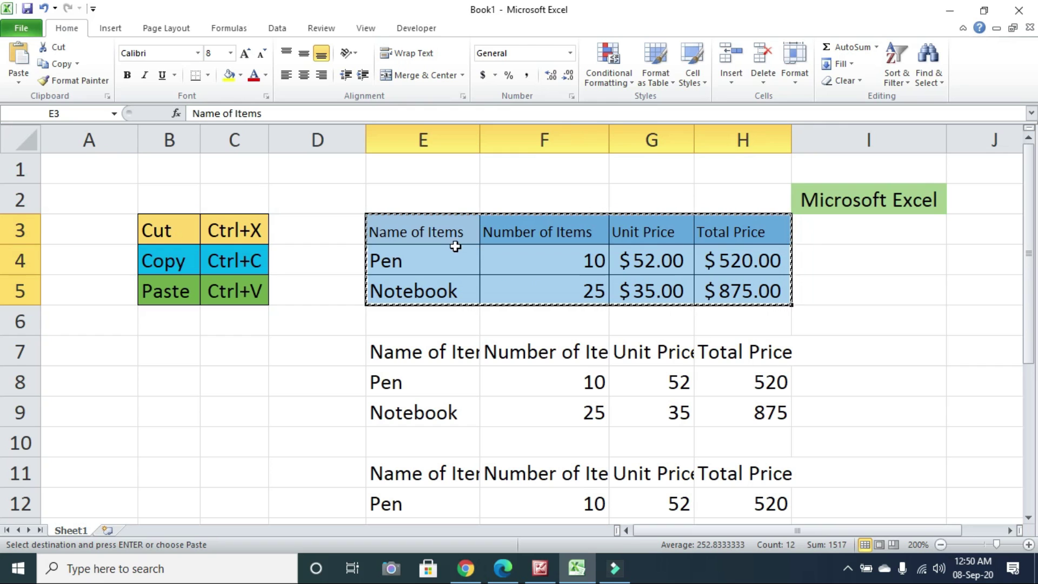
pyautogui.click(56, 65)
pyautogui.click(21, 81)
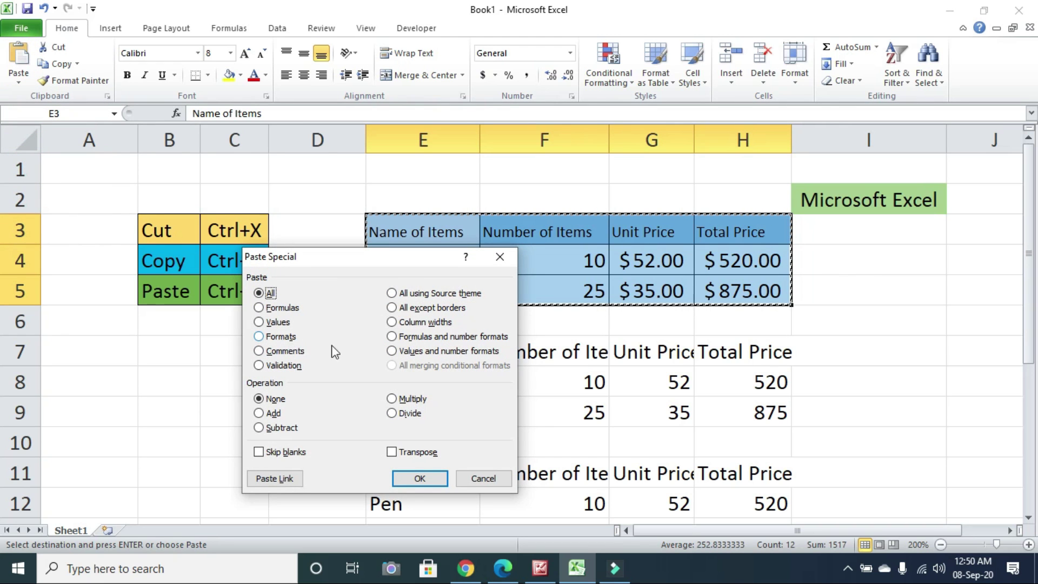
pyautogui.click(482, 478)
# Select E15 as the next paste destination.
pyautogui.scroll(-4, 542, 368)
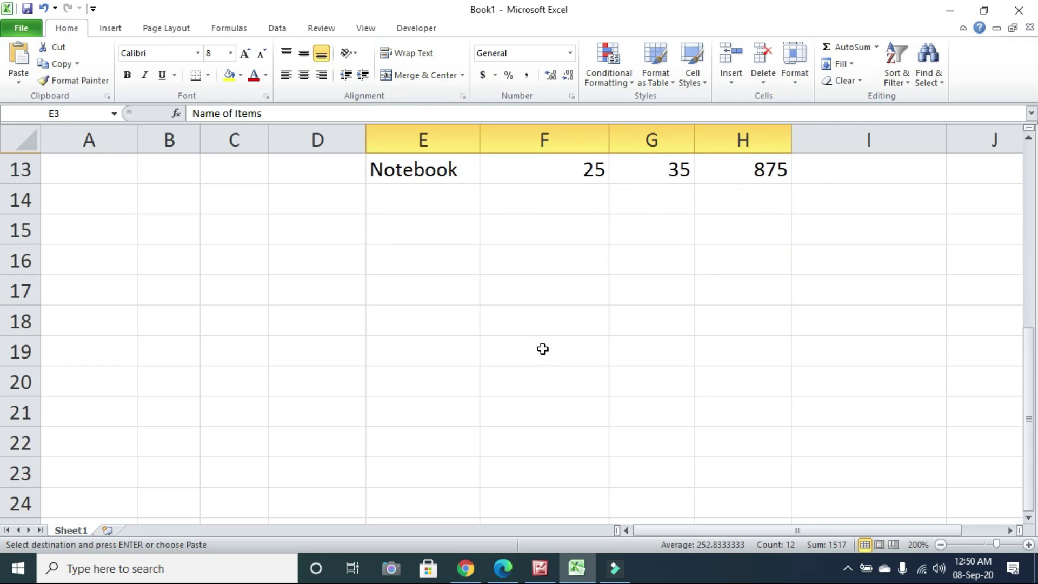
pyautogui.scroll(2, 542, 348)
pyautogui.click(432, 412)
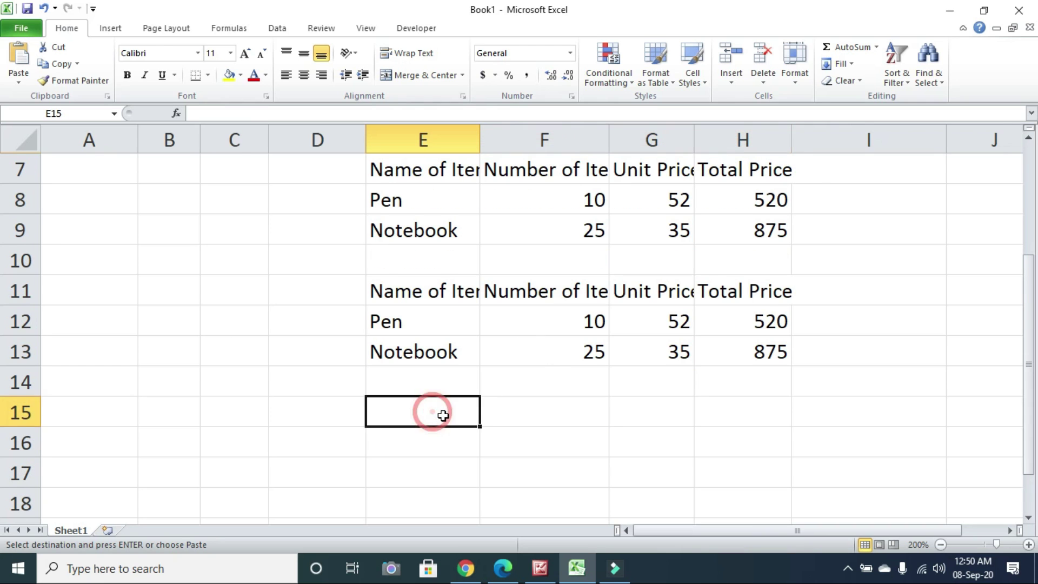
pyautogui.scroll(2, 441, 414)
pyautogui.scroll(-3, 444, 414)
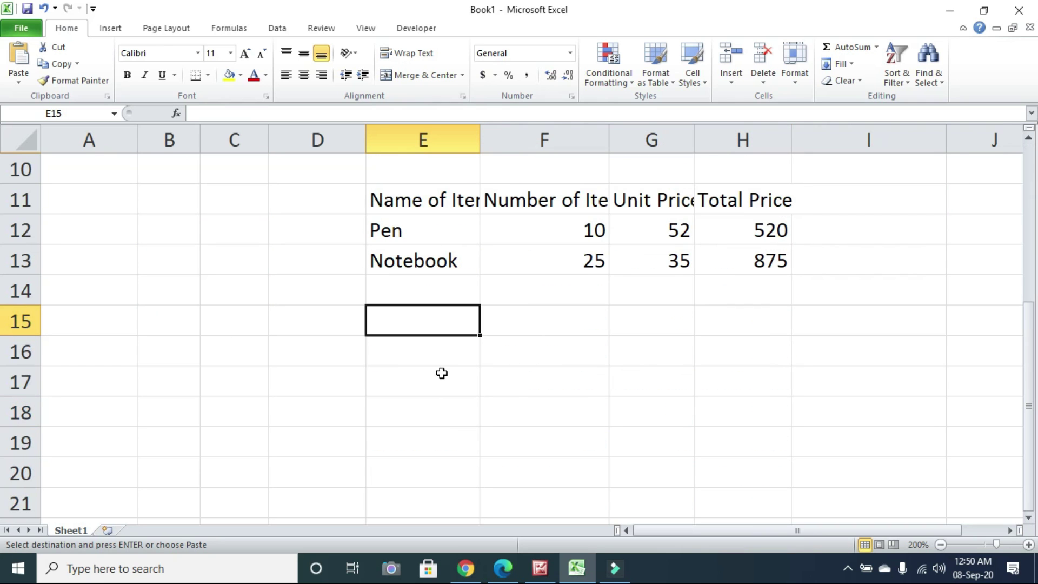
pyautogui.scroll(2, 442, 360)
pyautogui.scroll(1, 436, 365)
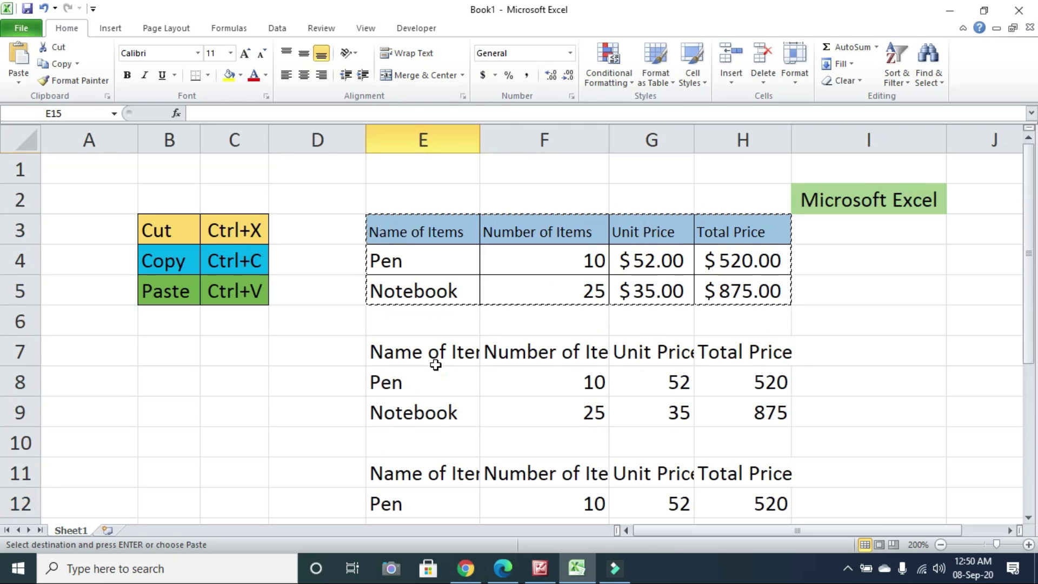
# Paste only the original table's formats into E15:H17 through Paste Special.
pyautogui.click(19, 82)
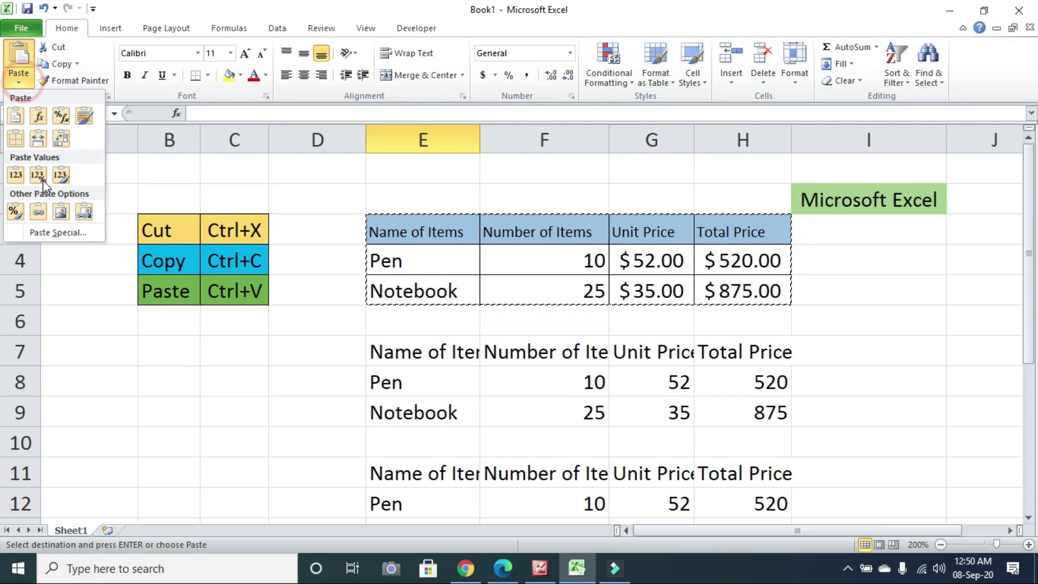
pyautogui.click(57, 234)
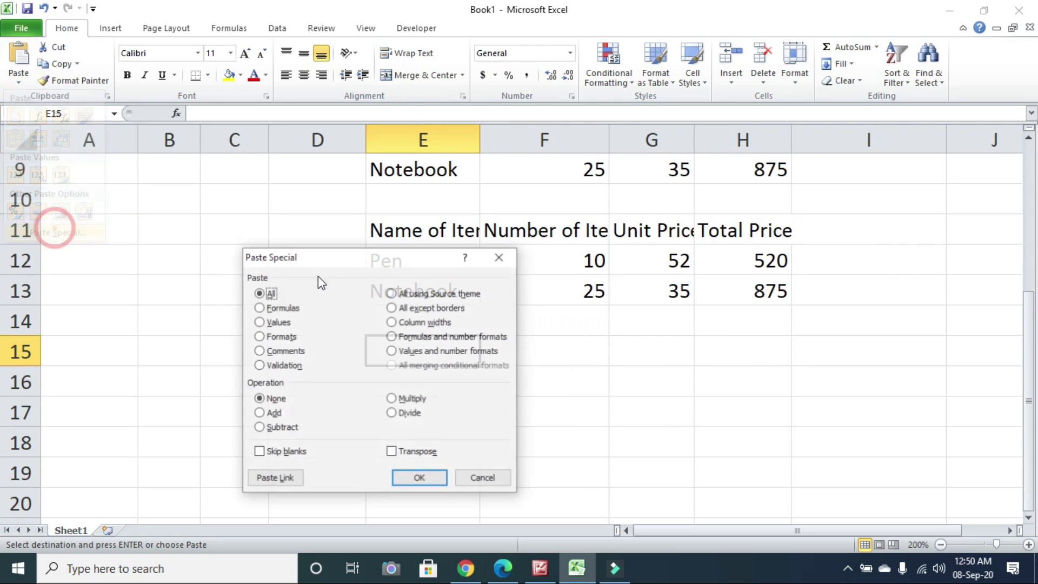
pyautogui.click(260, 336)
pyautogui.click(420, 479)
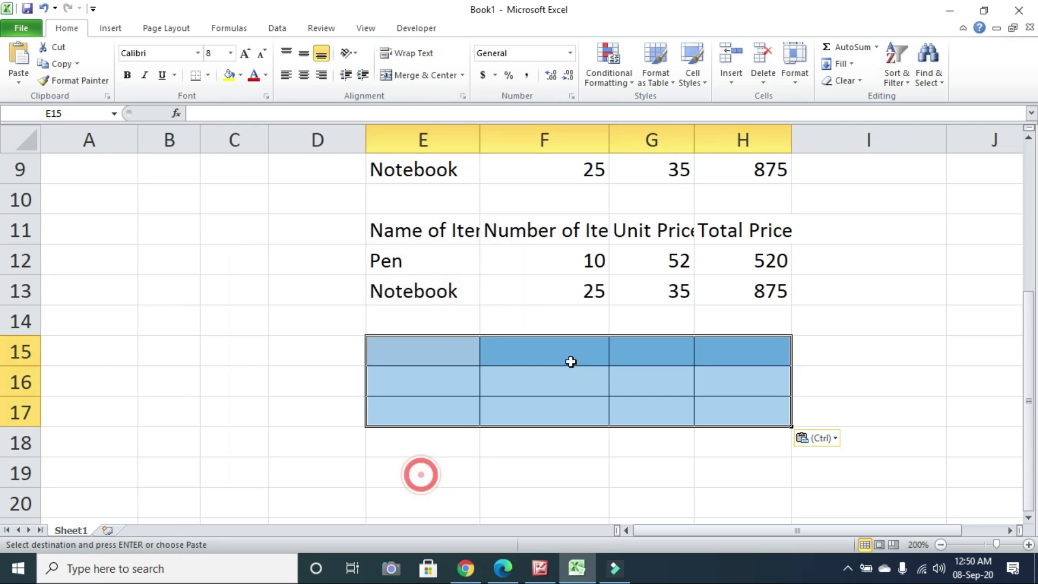
pyautogui.scroll(-2, 572, 357)
pyautogui.click(449, 211)
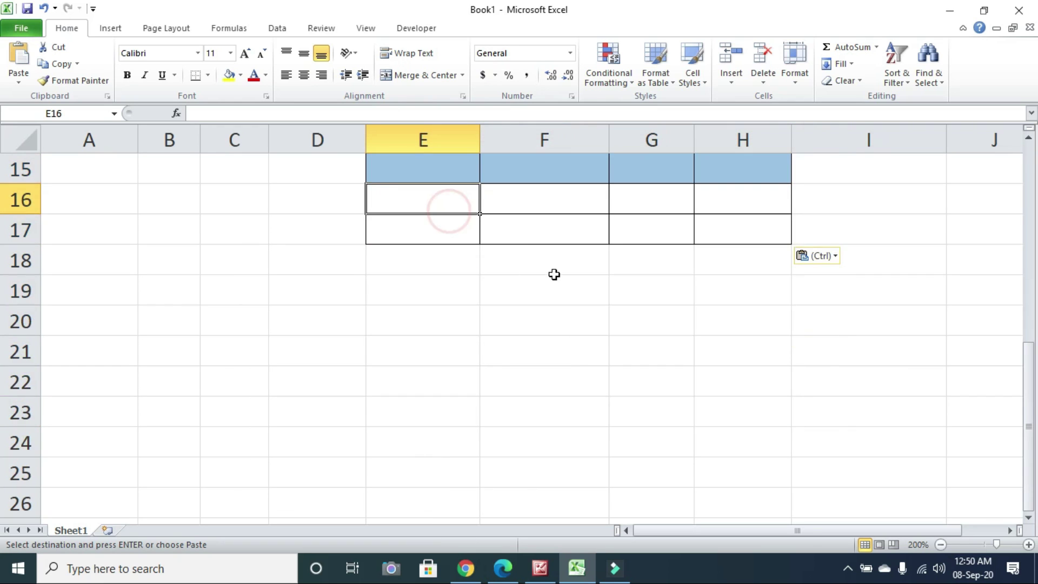
pyautogui.scroll(2, 555, 274)
pyautogui.click(458, 348)
pyautogui.scroll(3, 482, 331)
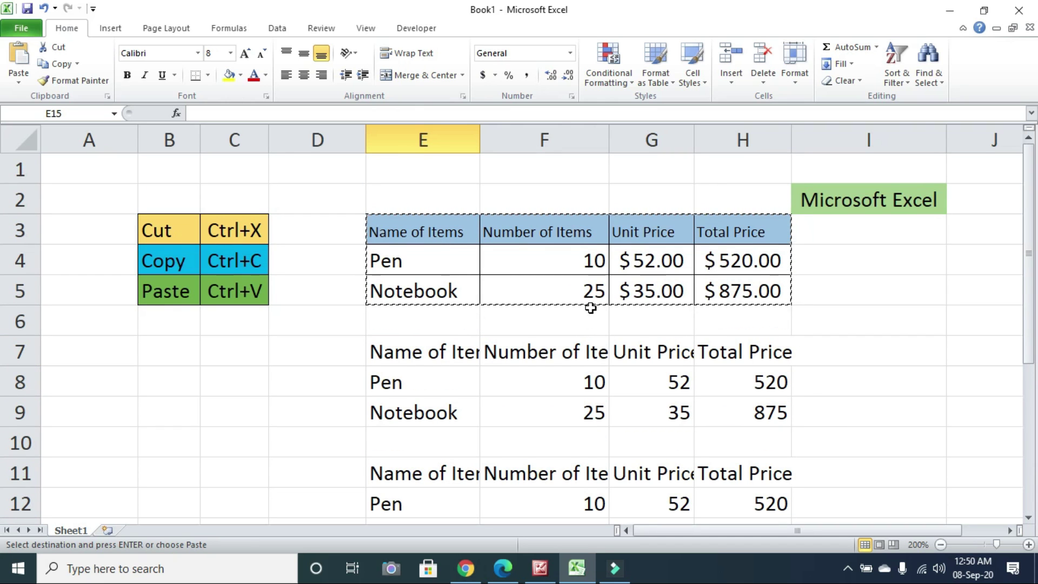
pyautogui.hotkey('ctrl', 'v')
# Compare the values-only E7:H9, formulas-only E11:H13 and original E3:H5 tables, checking H12's total.
pyautogui.scroll(1, 576, 298)
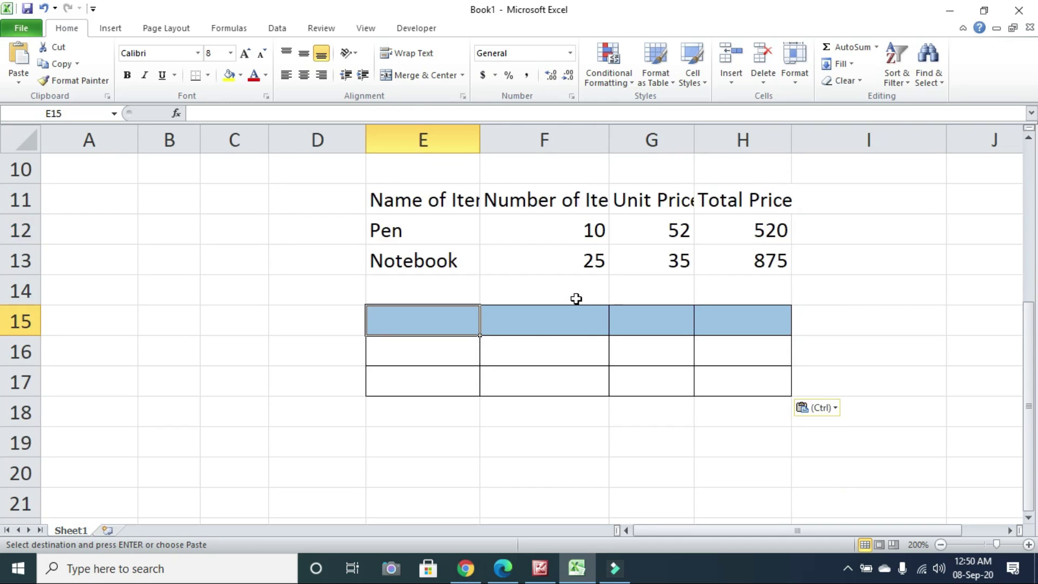
pyautogui.scroll(3, 576, 298)
pyautogui.scroll(-2, 434, 287)
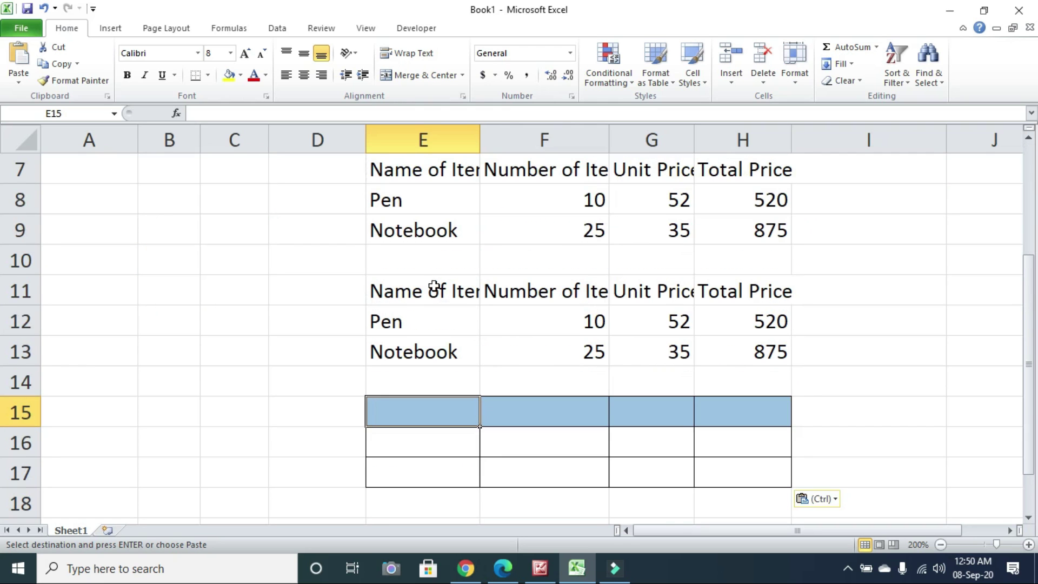
pyautogui.moveTo(411, 172); pyautogui.dragTo(721, 226)
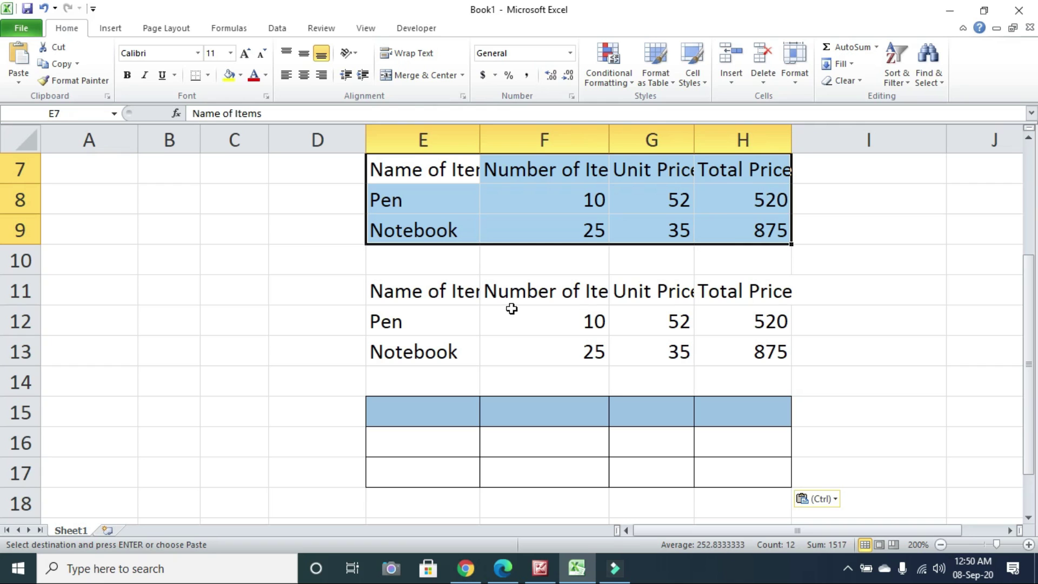
pyautogui.moveTo(438, 291); pyautogui.dragTo(738, 345)
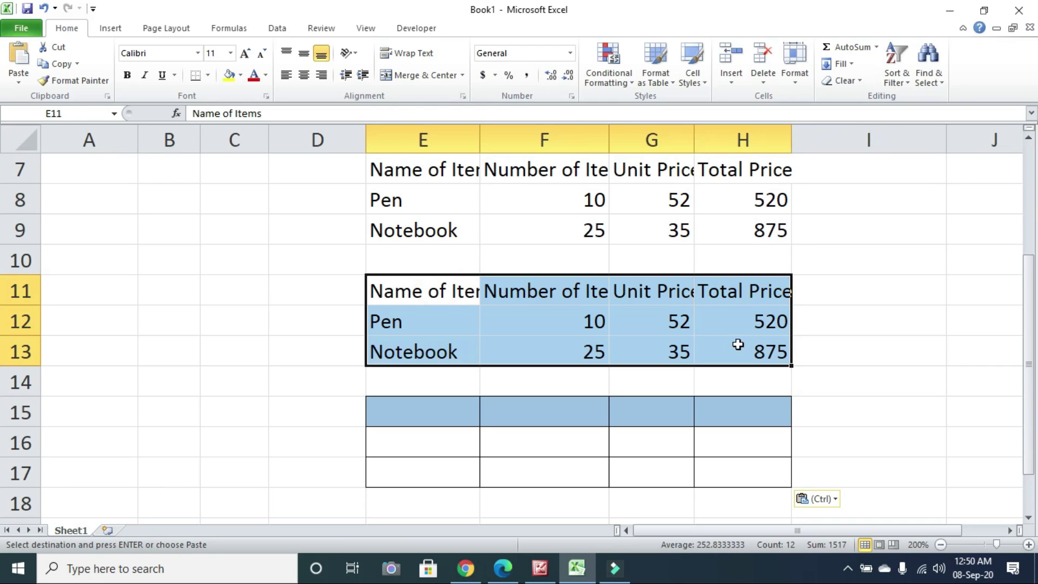
pyautogui.click(753, 322)
pyautogui.click(754, 352)
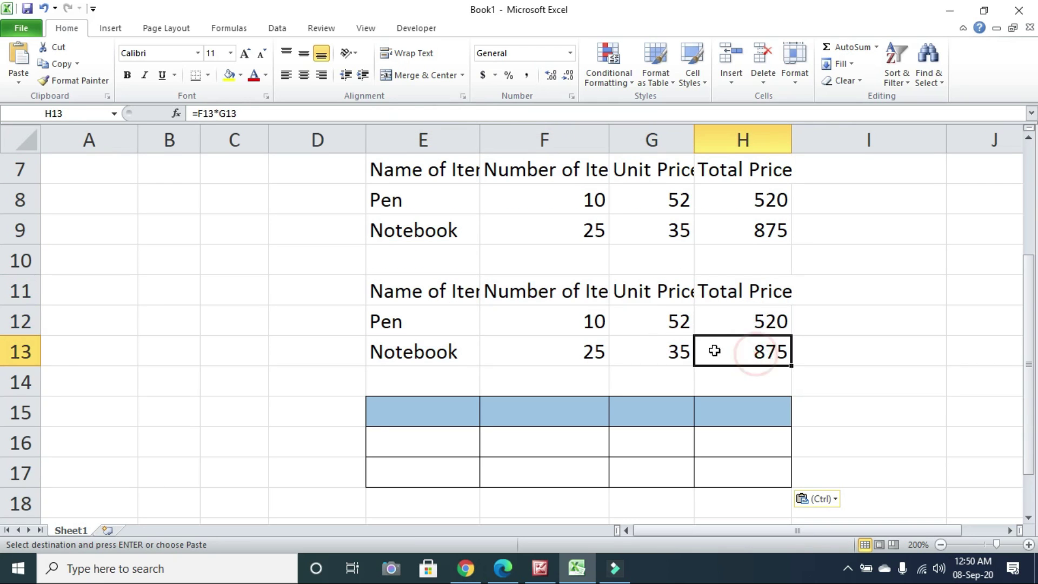
pyautogui.scroll(-2, 430, 280)
pyautogui.moveTo(433, 227); pyautogui.dragTo(717, 292)
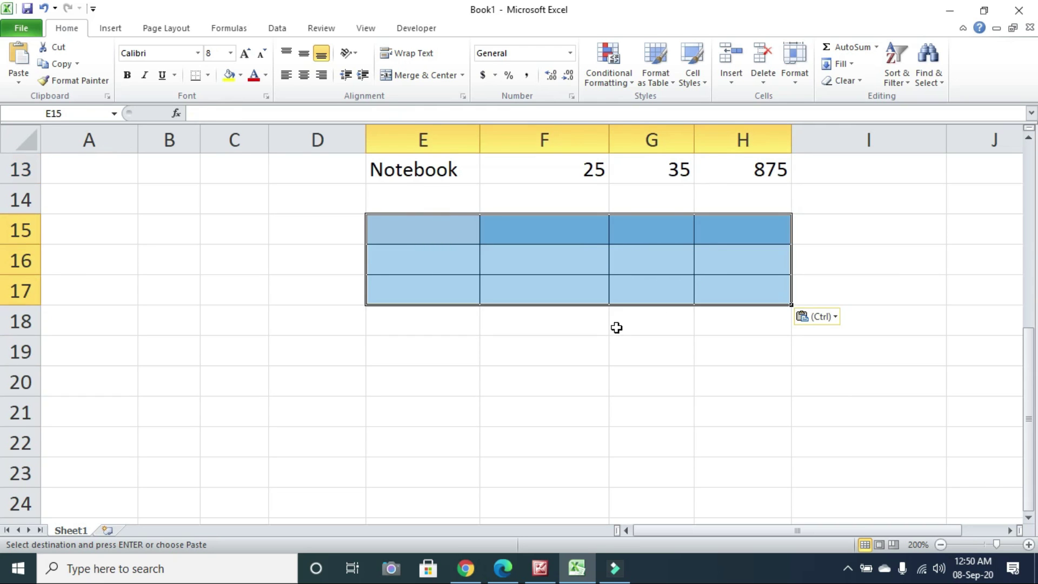
pyautogui.scroll(4, 616, 327)
pyautogui.moveTo(401, 225); pyautogui.dragTo(728, 291)
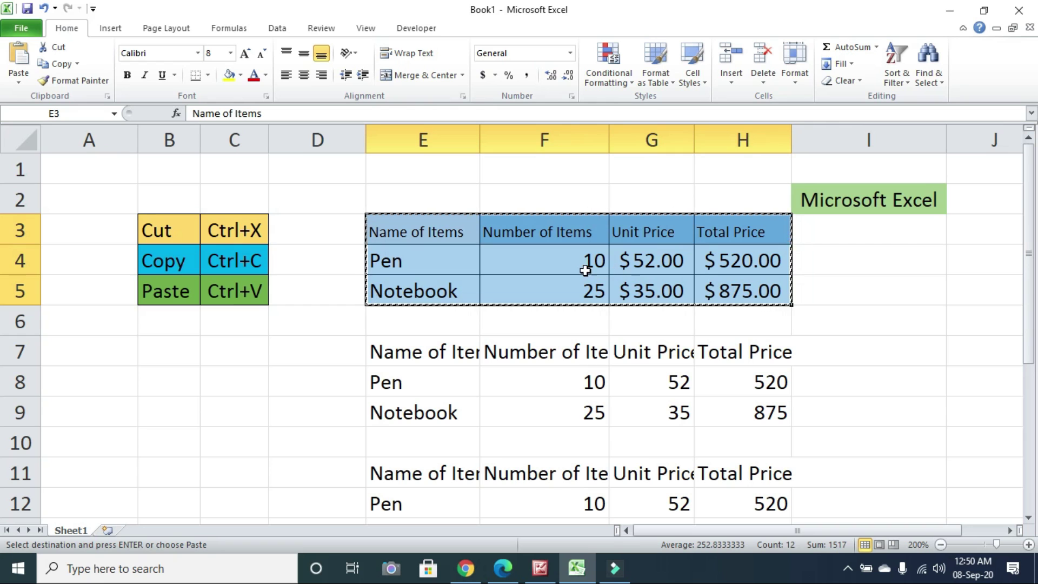
# Copy E3:H5 from the right-click menu and paste it fully formatted at E19.
pyautogui.rightClick(559, 260)
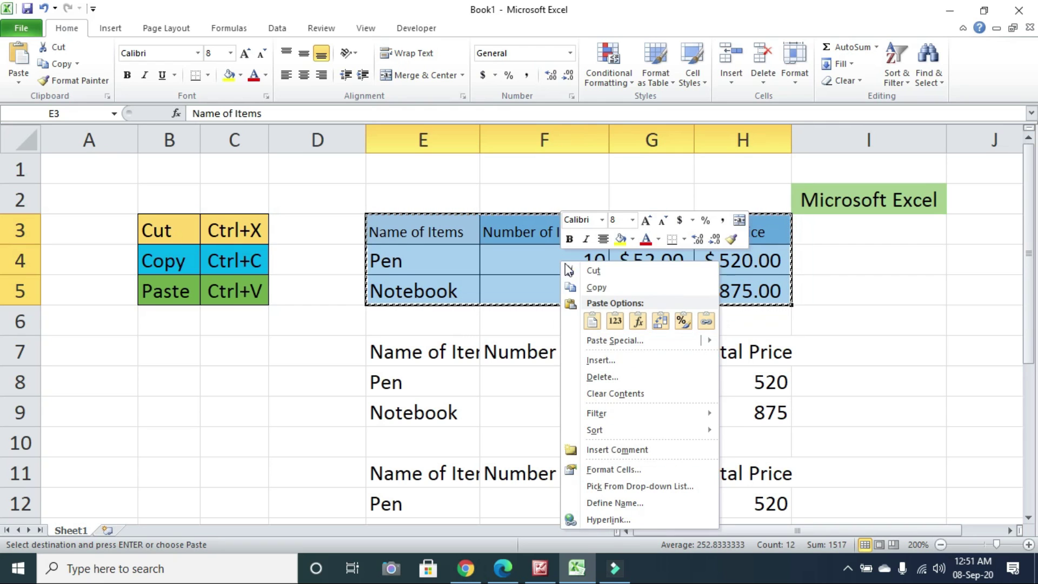
pyautogui.click(607, 285)
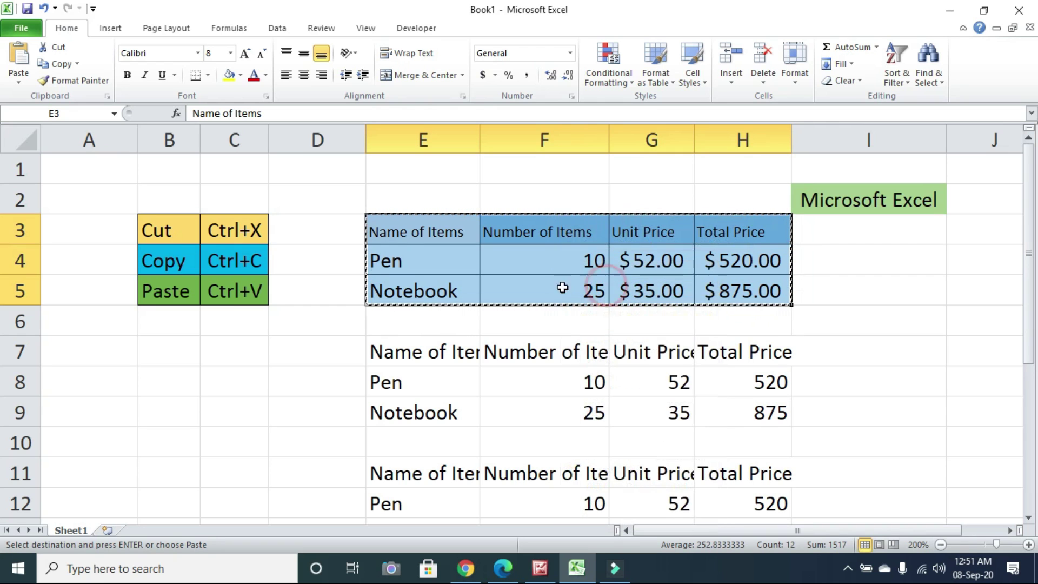
pyautogui.scroll(-4, 583, 287)
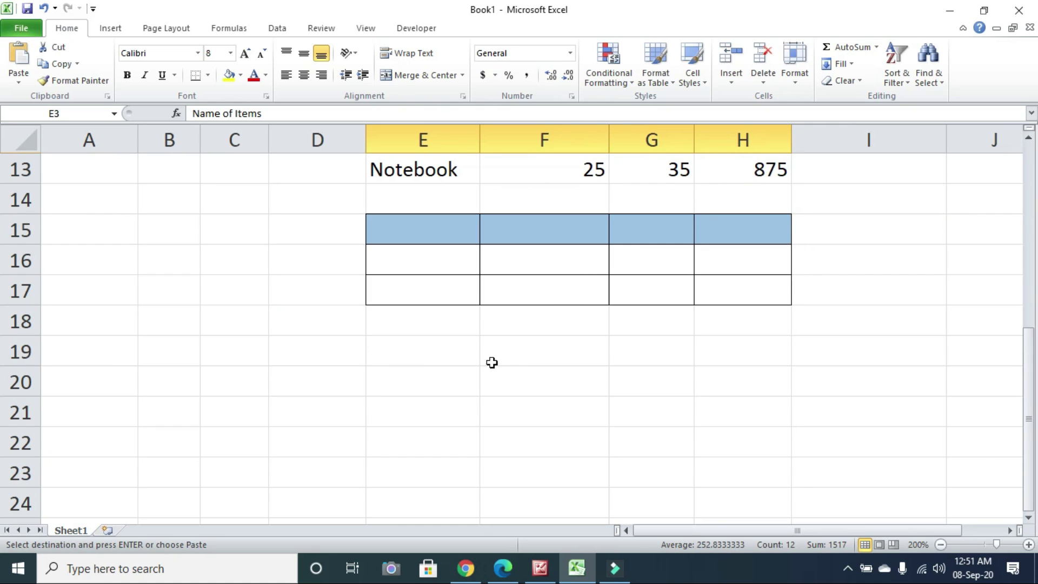
pyautogui.click(431, 349)
pyautogui.rightClick(431, 349)
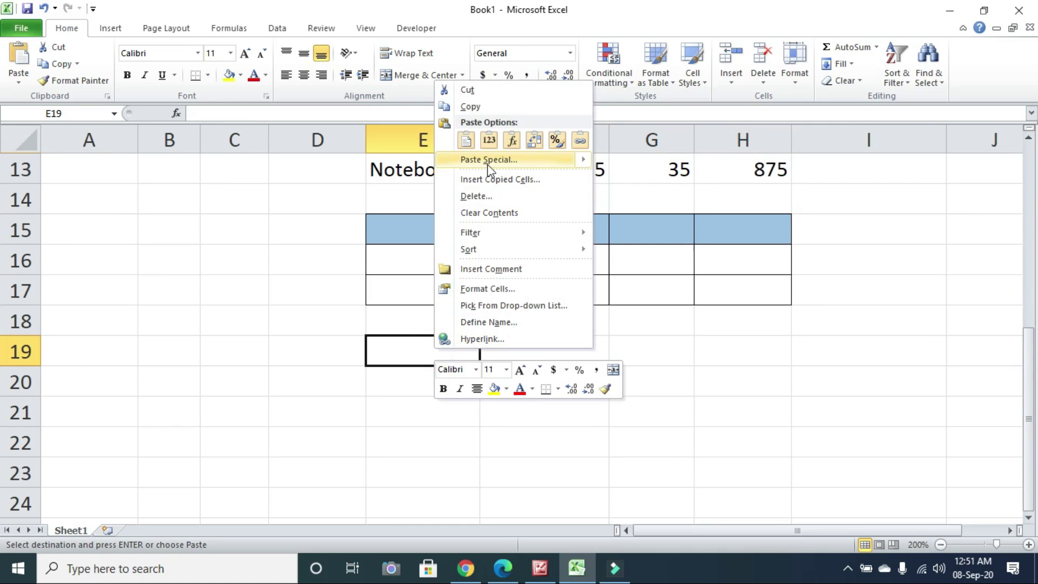
pyautogui.click(466, 140)
# Inspect the pasted headers E19:H19 and compare with the original G4 price and H4 formula.
pyautogui.scroll(-1, 617, 321)
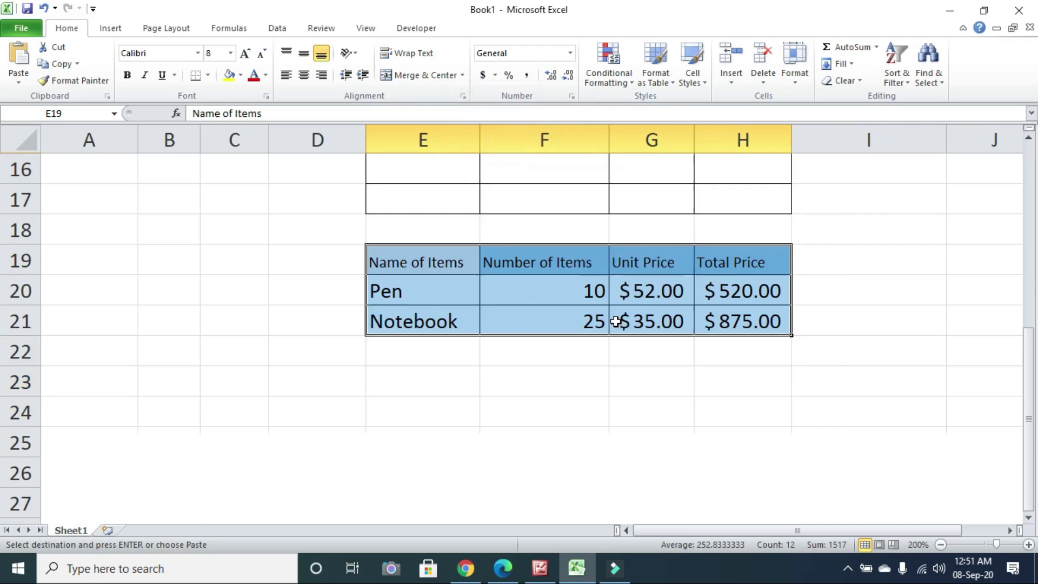
pyautogui.scroll(-1, 617, 322)
pyautogui.click(449, 174)
pyautogui.scroll(3, 584, 346)
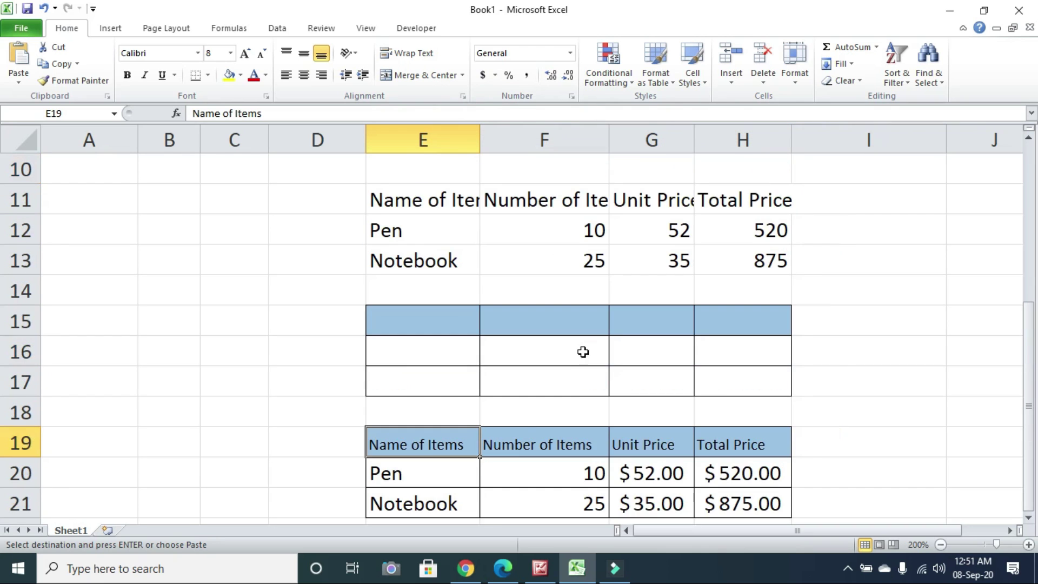
pyautogui.scroll(-1, 464, 400)
pyautogui.click(532, 353)
pyautogui.click(630, 353)
pyautogui.click(737, 353)
pyautogui.scroll(4, 697, 352)
pyautogui.click(641, 274)
pyautogui.click(730, 265)
pyautogui.scroll(-4, 732, 346)
pyautogui.scroll(4, 726, 358)
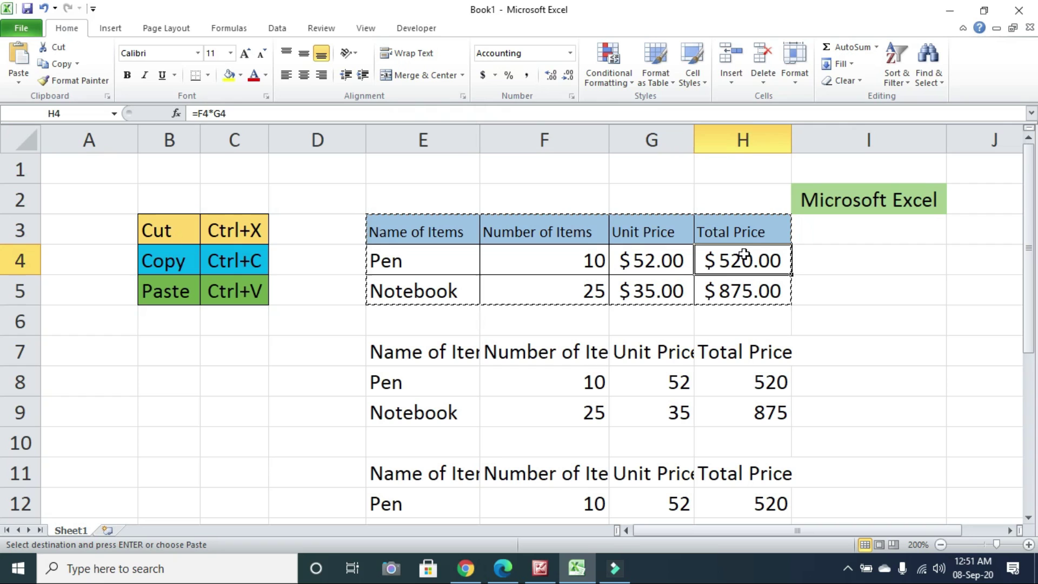
pyautogui.click(671, 263)
pyautogui.scroll(-4, 670, 319)
pyautogui.click(670, 384)
pyautogui.click(737, 385)
pyautogui.click(563, 378)
pyautogui.click(571, 409)
pyautogui.click(425, 350)
pyautogui.click(525, 355)
pyautogui.click(651, 355)
pyautogui.click(719, 351)
pyautogui.scroll(4, 584, 378)
pyautogui.scroll(-1, 558, 322)
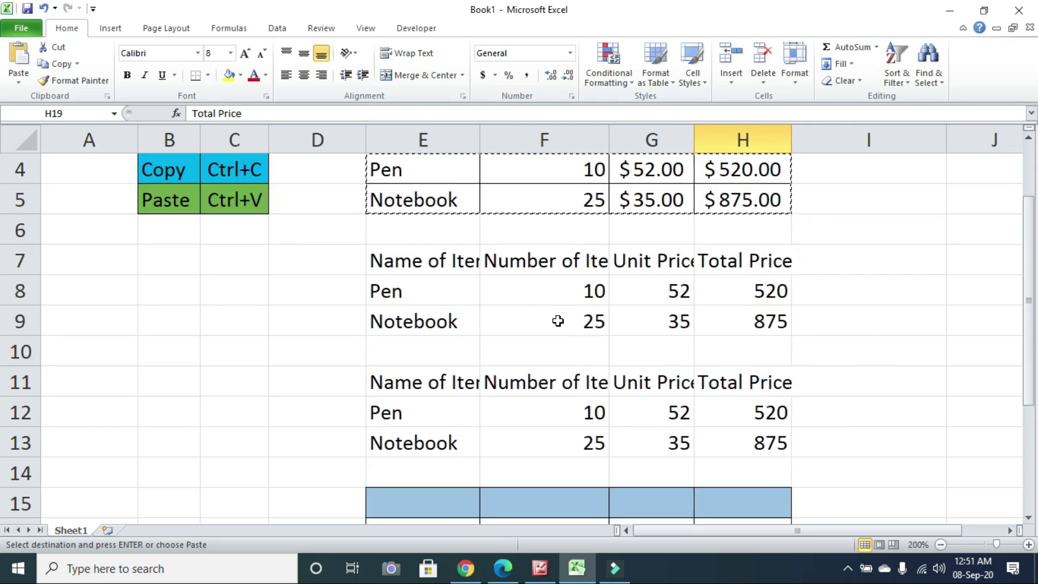
pyautogui.scroll(-4, 558, 322)
pyautogui.moveTo(445, 262); pyautogui.dragTo(712, 321)
pyautogui.scroll(3, 571, 346)
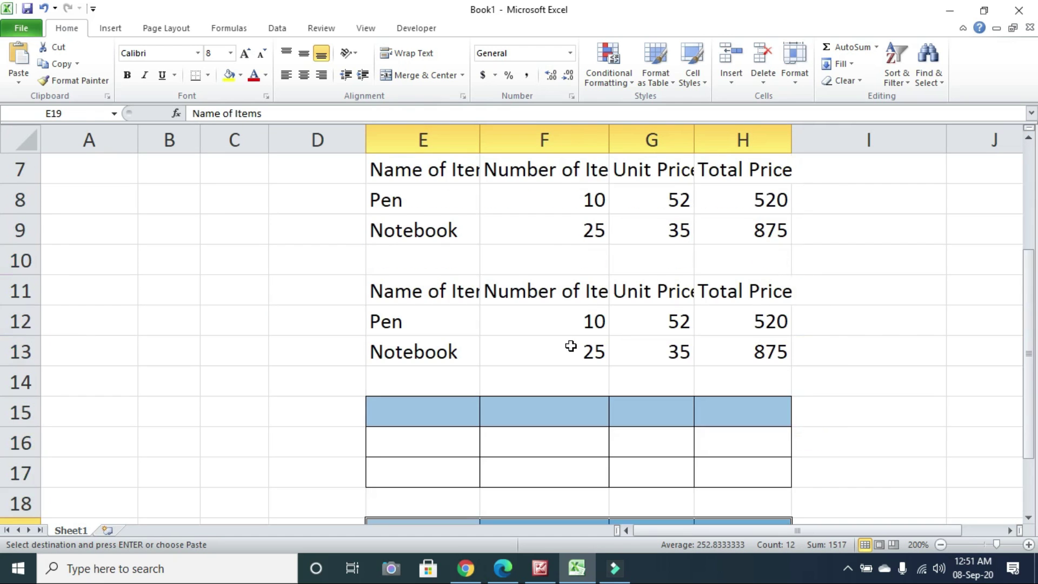
pyautogui.scroll(-3, 571, 346)
pyautogui.scroll(5, 570, 348)
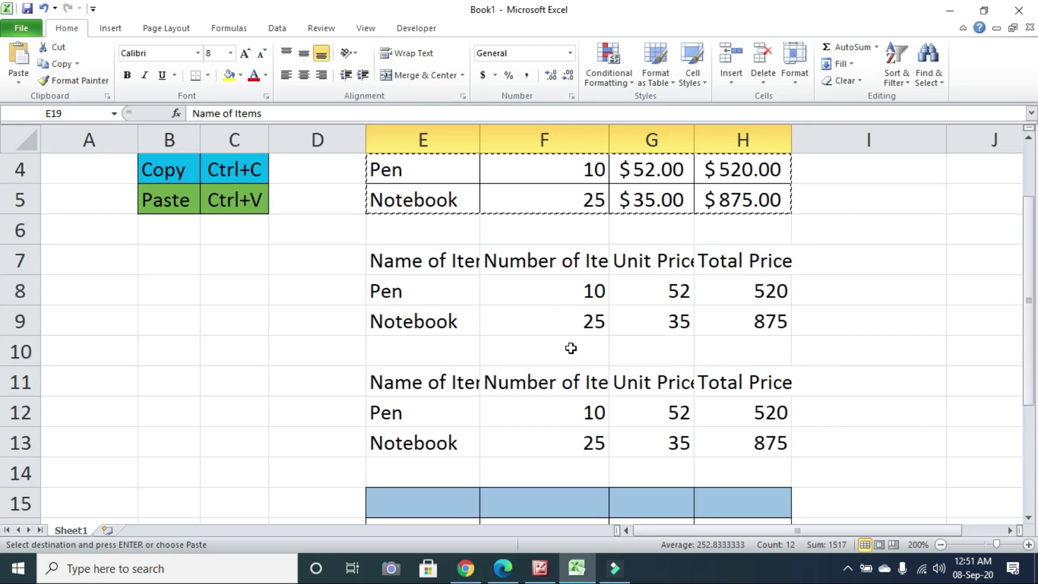
pyautogui.moveTo(420, 348); pyautogui.dragTo(727, 419)
pyautogui.scroll(-3, 573, 384)
pyautogui.click(413, 202)
pyautogui.moveTo(413, 202); pyautogui.dragTo(782, 266)
pyautogui.moveTo(447, 320); pyautogui.dragTo(743, 384)
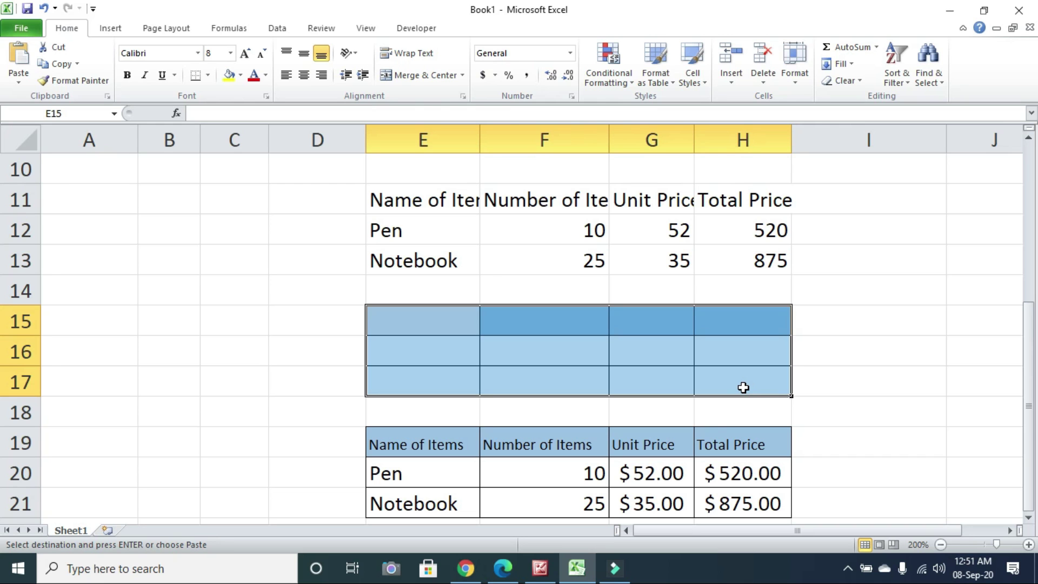
pyautogui.click(540, 568)
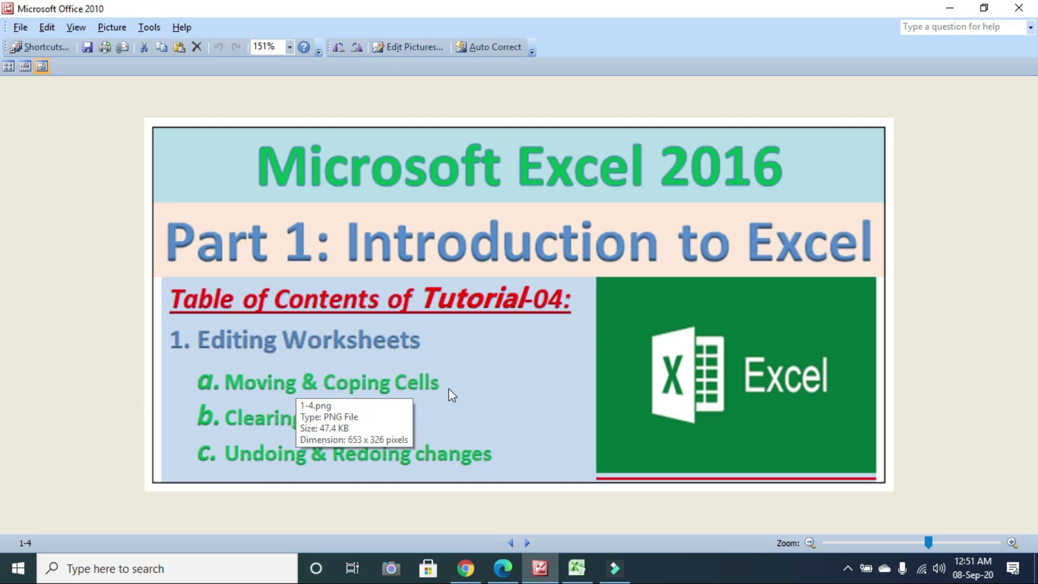
pyautogui.click(486, 418)
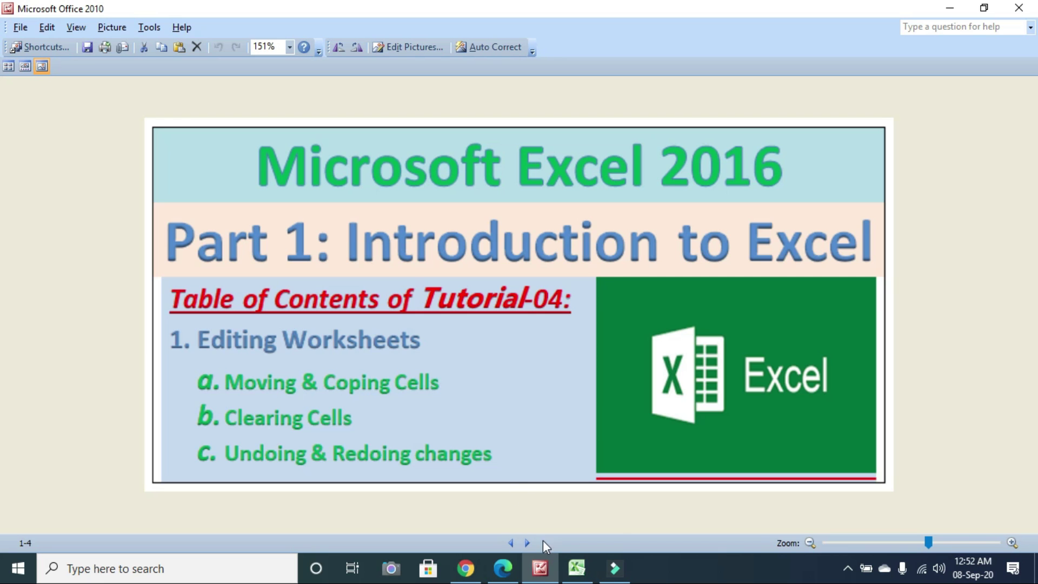
pyautogui.click(552, 578)
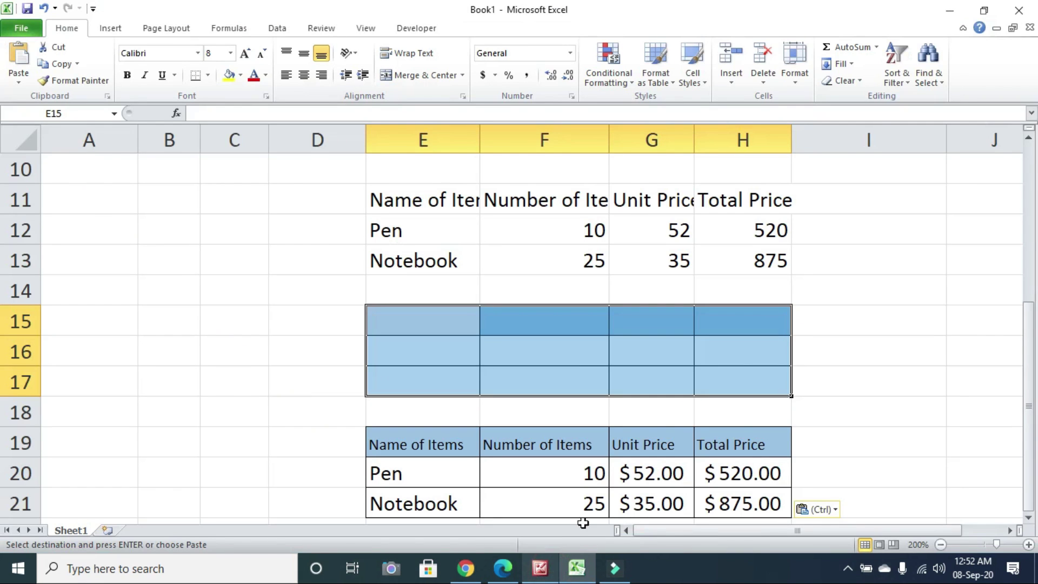
# Select the Total Price cells H3:H5 and cancel the pending copy with Esc.
pyautogui.scroll(3, 608, 405)
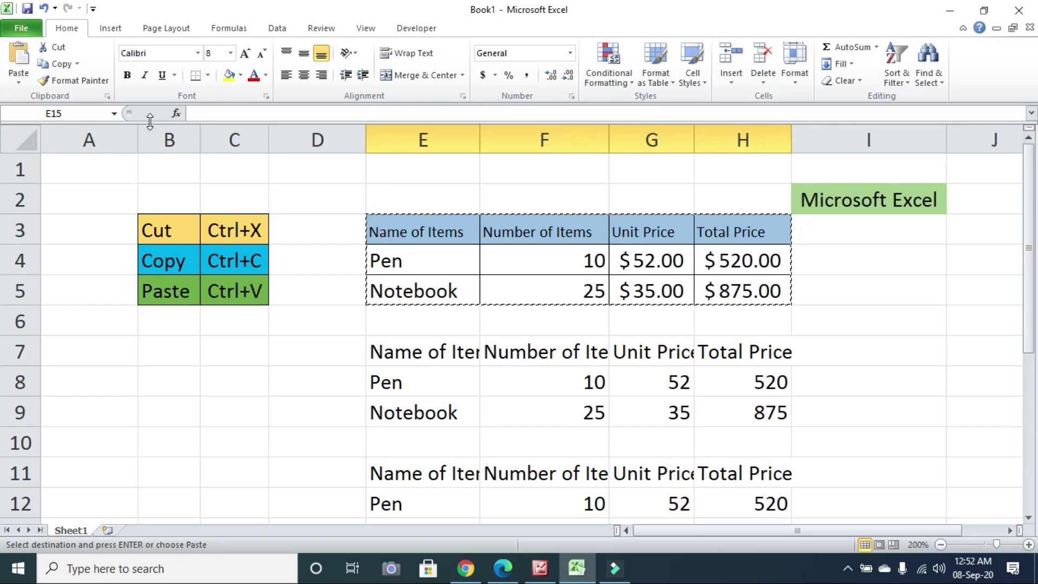
pyautogui.click(728, 230)
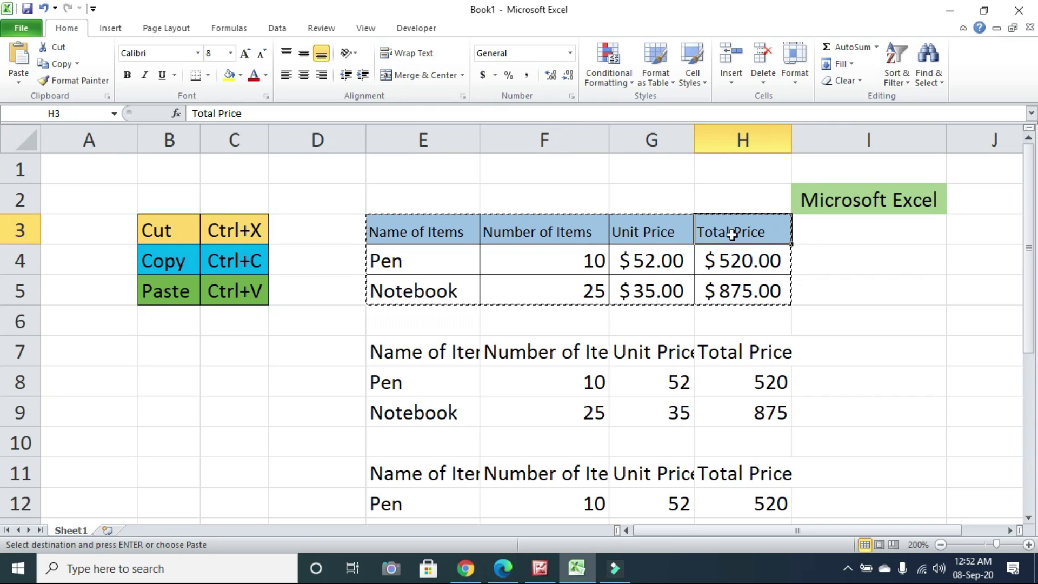
pyautogui.moveTo(729, 232); pyautogui.dragTo(731, 294)
pyautogui.press('Escape')
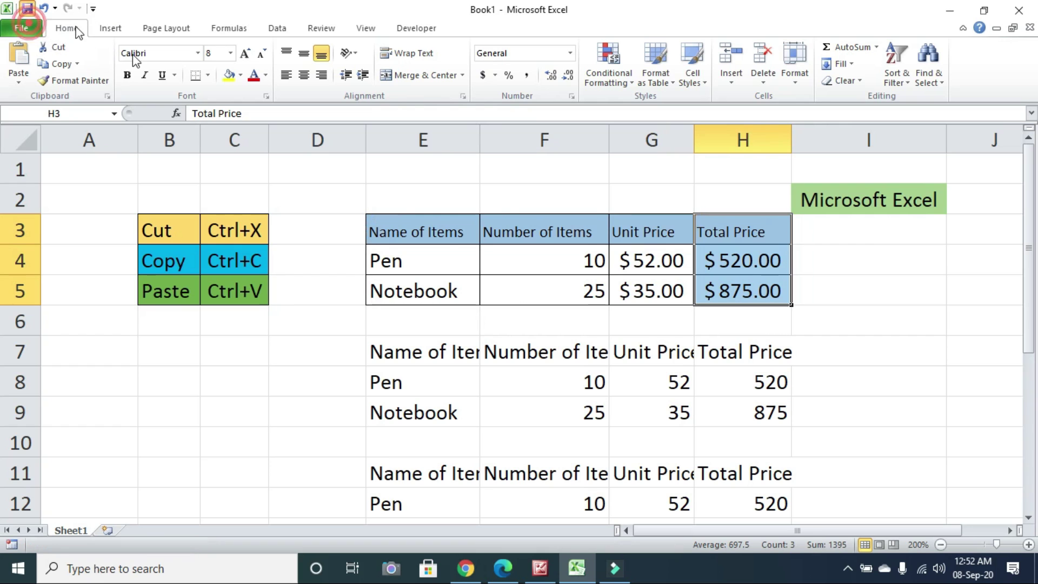
pyautogui.moveTo(726, 224); pyautogui.dragTo(714, 307)
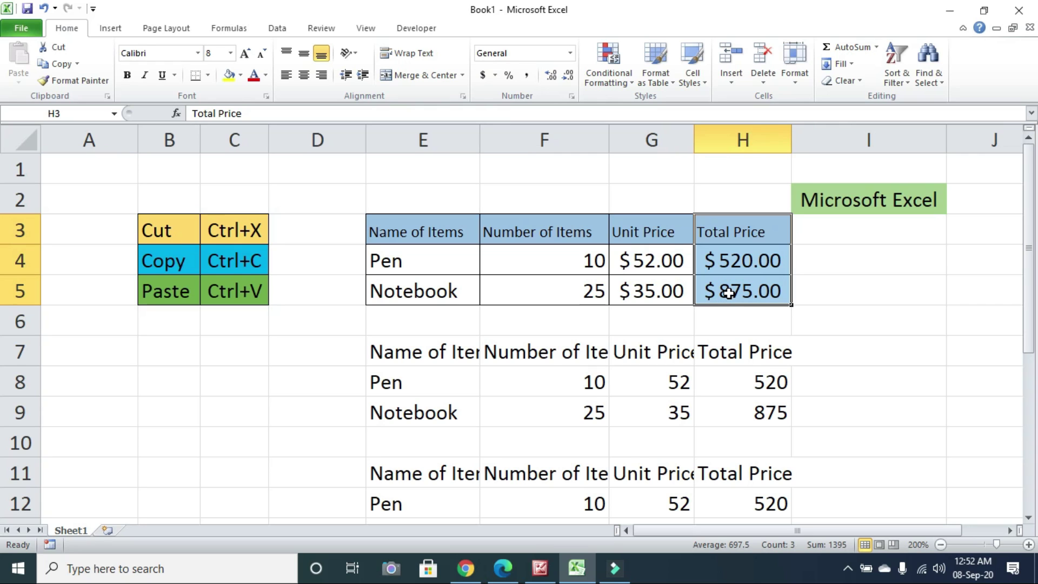
pyautogui.click(73, 27)
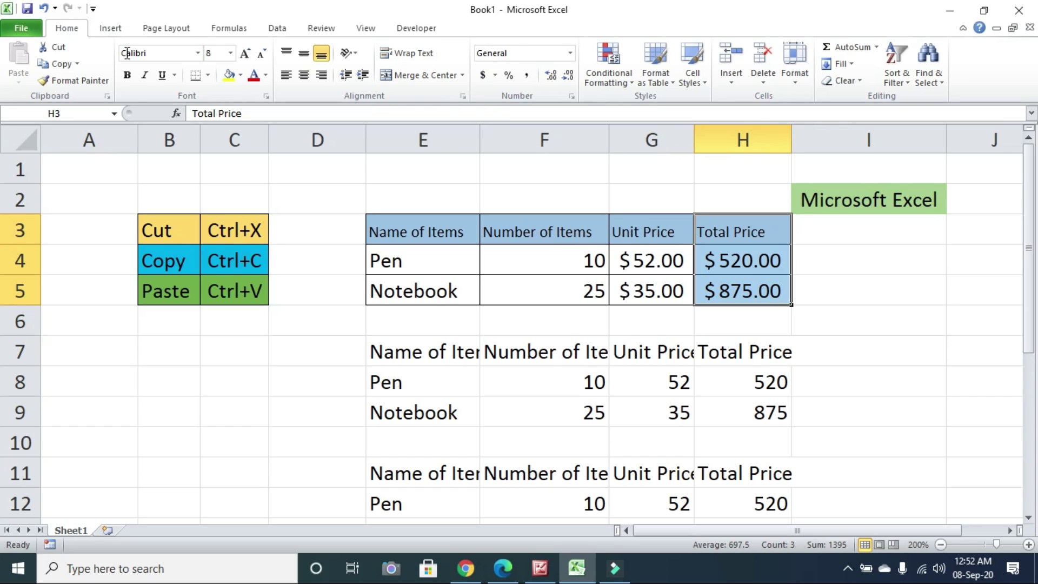
pyautogui.click(845, 82)
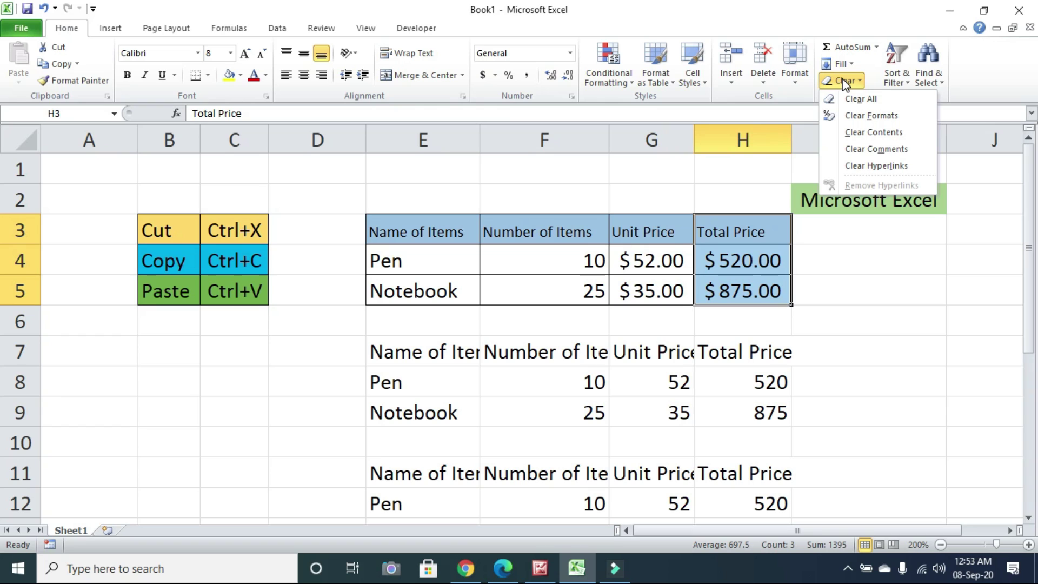
pyautogui.click(866, 101)
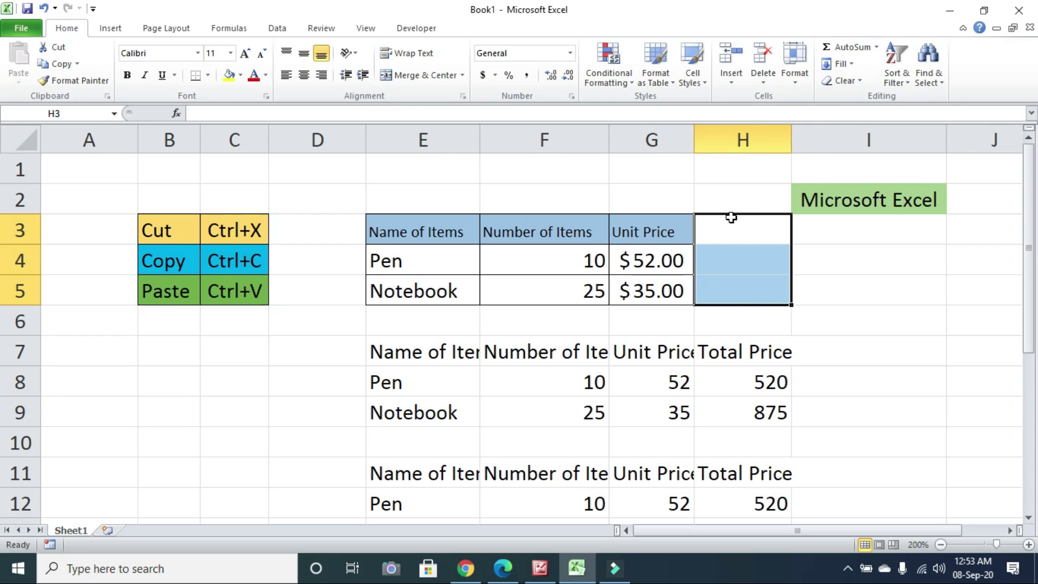
pyautogui.click(46, 10)
pyautogui.click(860, 80)
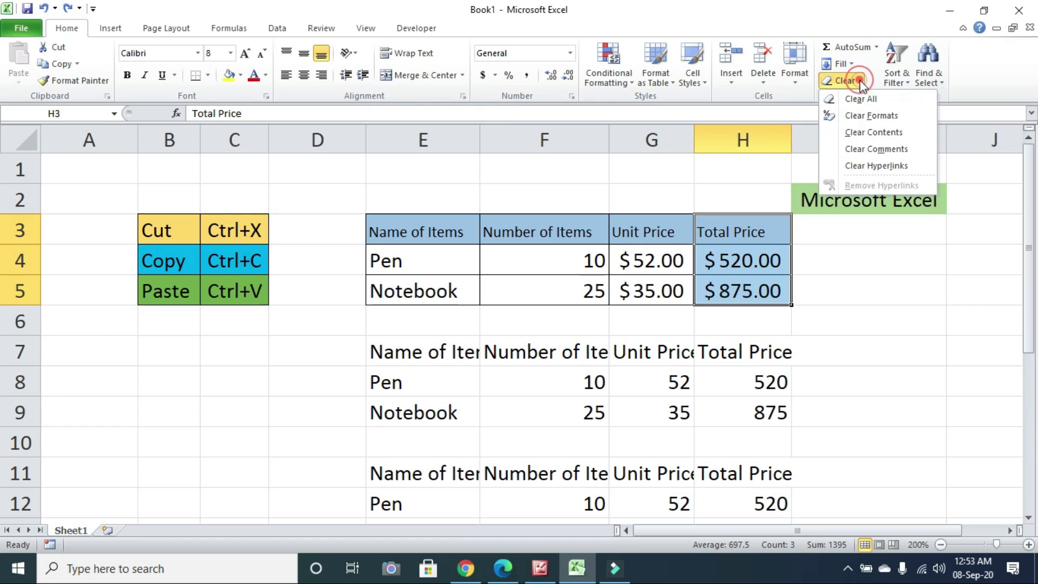
pyautogui.click(878, 117)
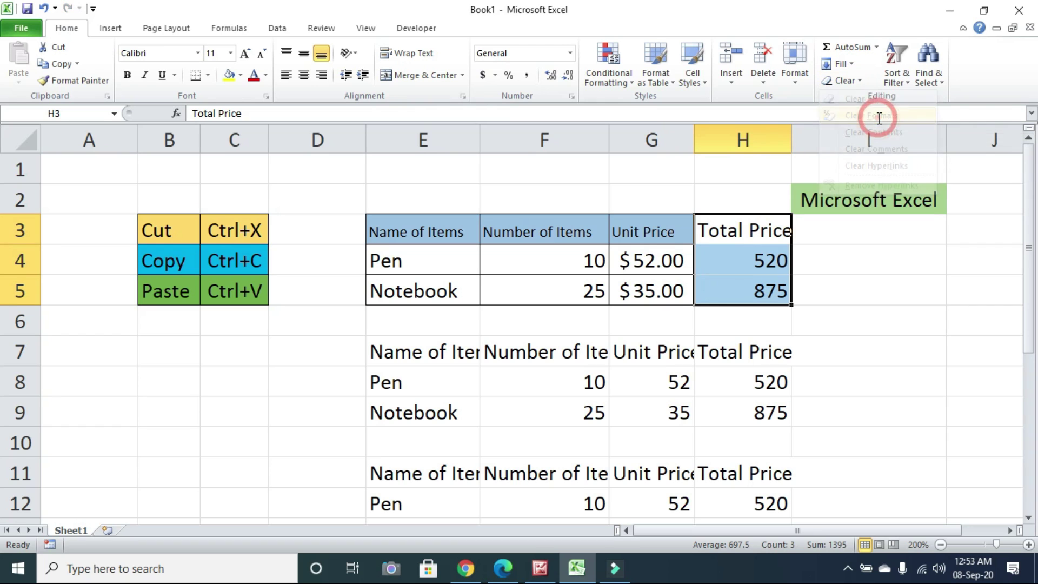
pyautogui.click(730, 298)
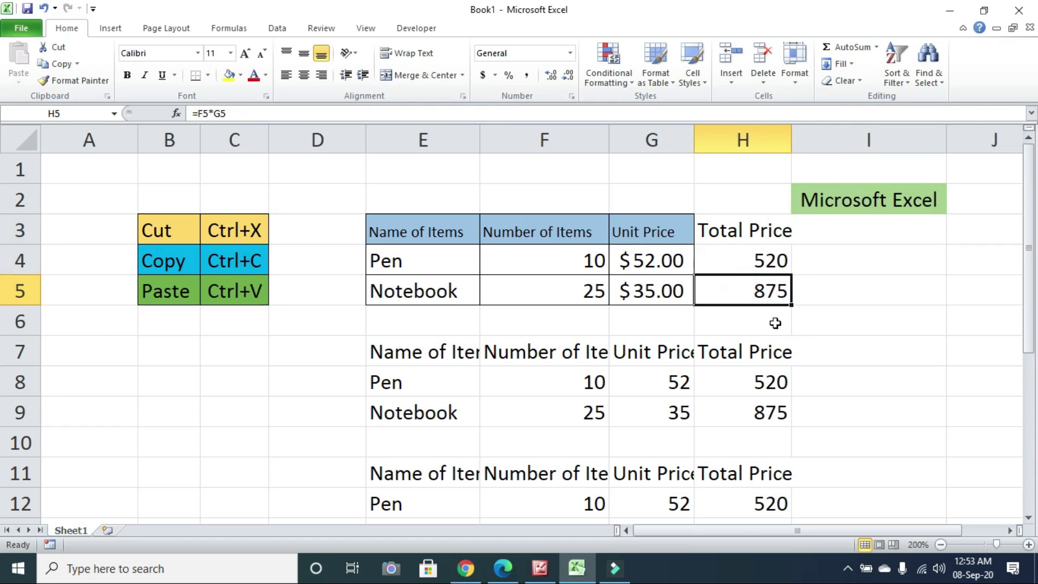
pyautogui.moveTo(662, 233); pyautogui.dragTo(666, 290)
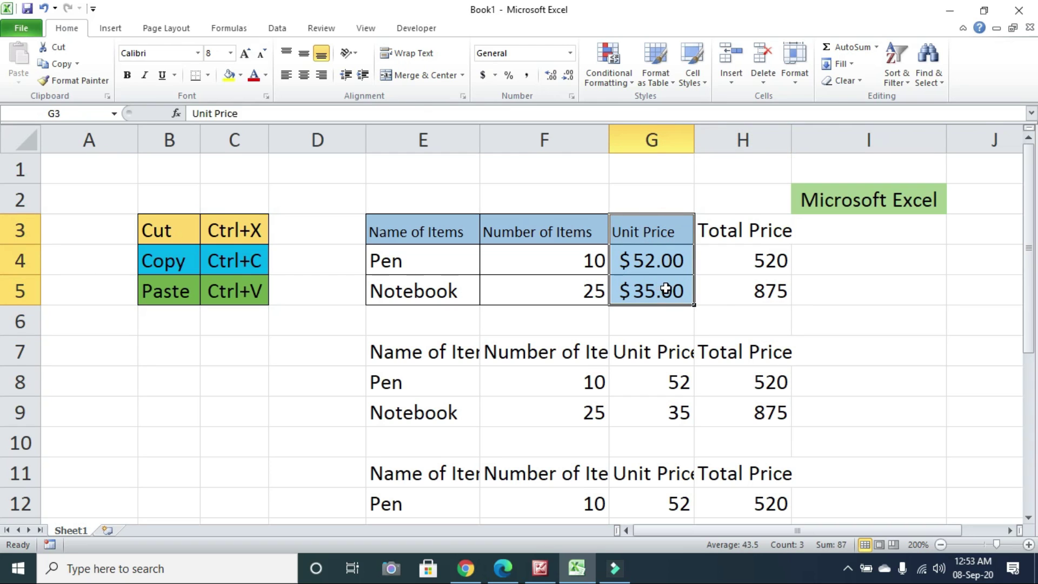
pyautogui.click(737, 230)
pyautogui.click(756, 301)
pyautogui.moveTo(736, 232); pyautogui.dragTo(749, 286)
pyautogui.click(761, 261)
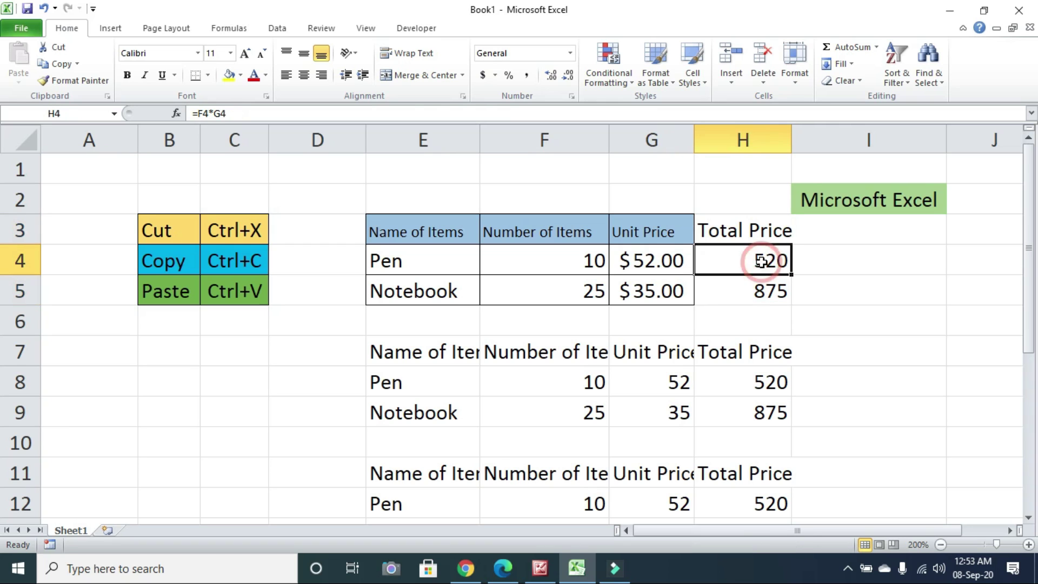
pyautogui.click(759, 293)
pyautogui.click(754, 263)
pyautogui.click(756, 294)
pyautogui.click(731, 262)
pyautogui.click(628, 262)
pyautogui.click(740, 262)
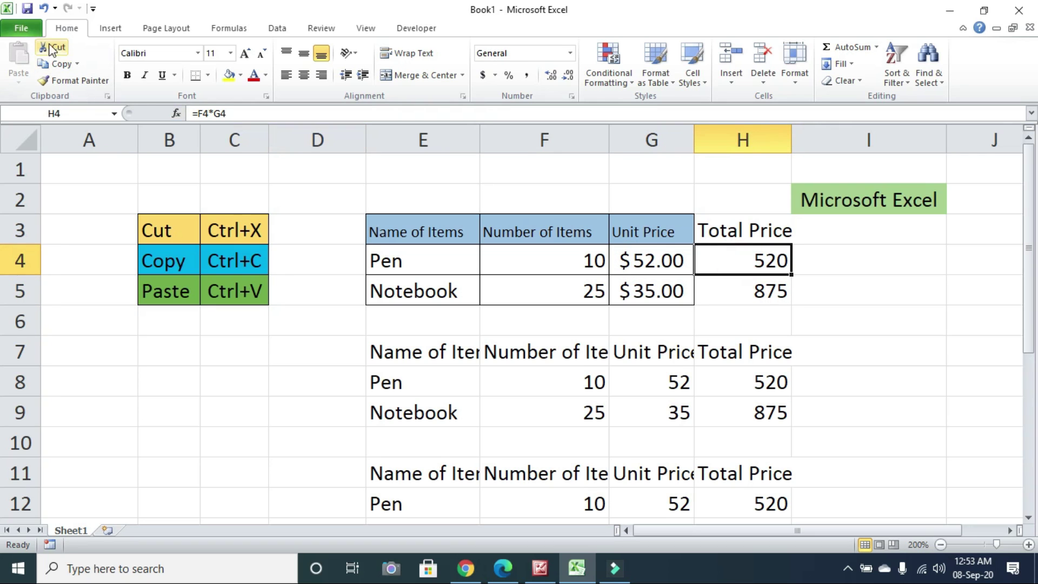
# Undo to restore Total Price formatting, Clear Contents, then undo to bring the values back.
pyautogui.click(44, 9)
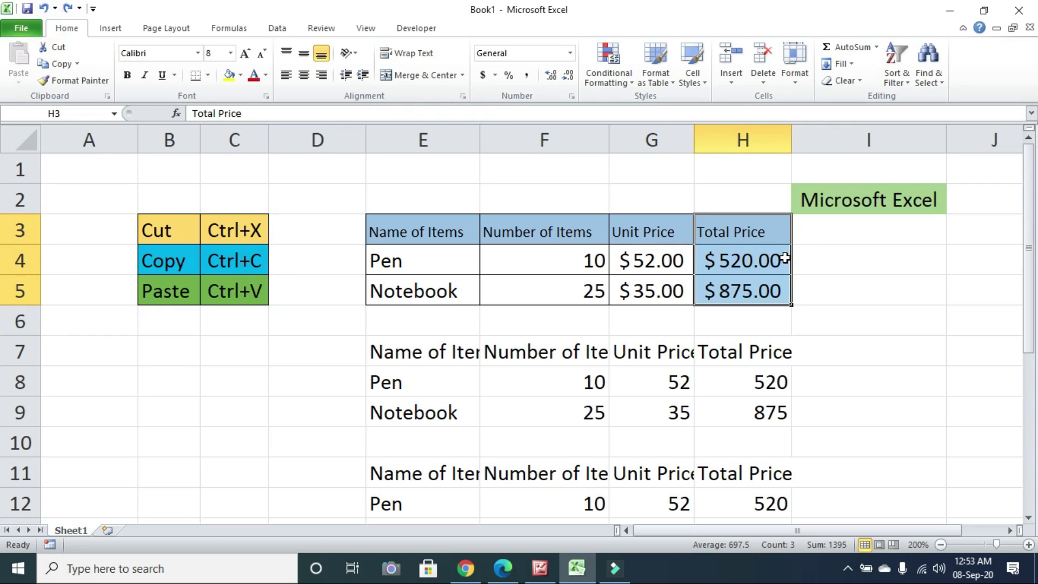
pyautogui.click(861, 82)
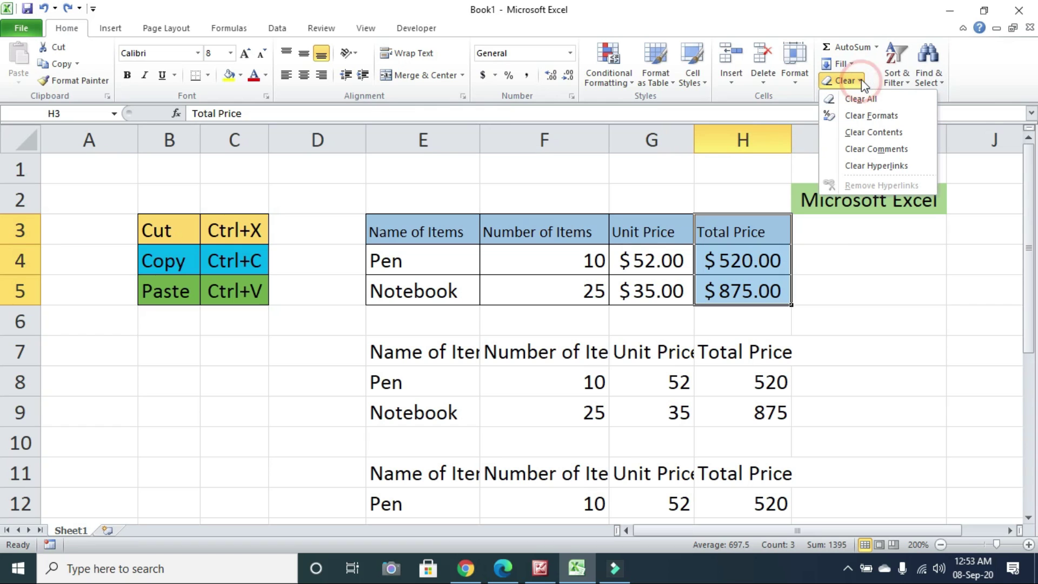
pyautogui.click(872, 135)
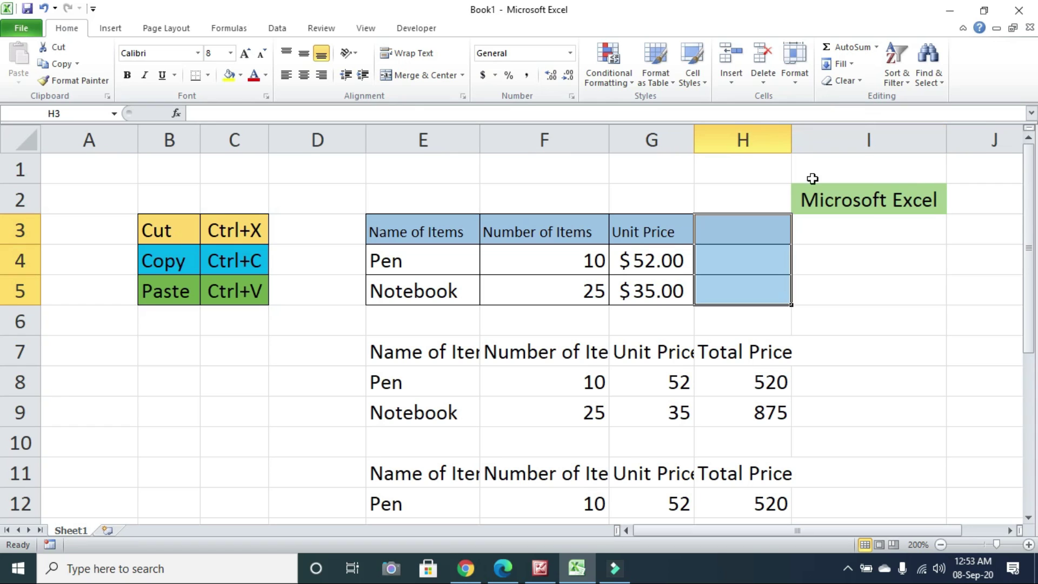
pyautogui.click(43, 8)
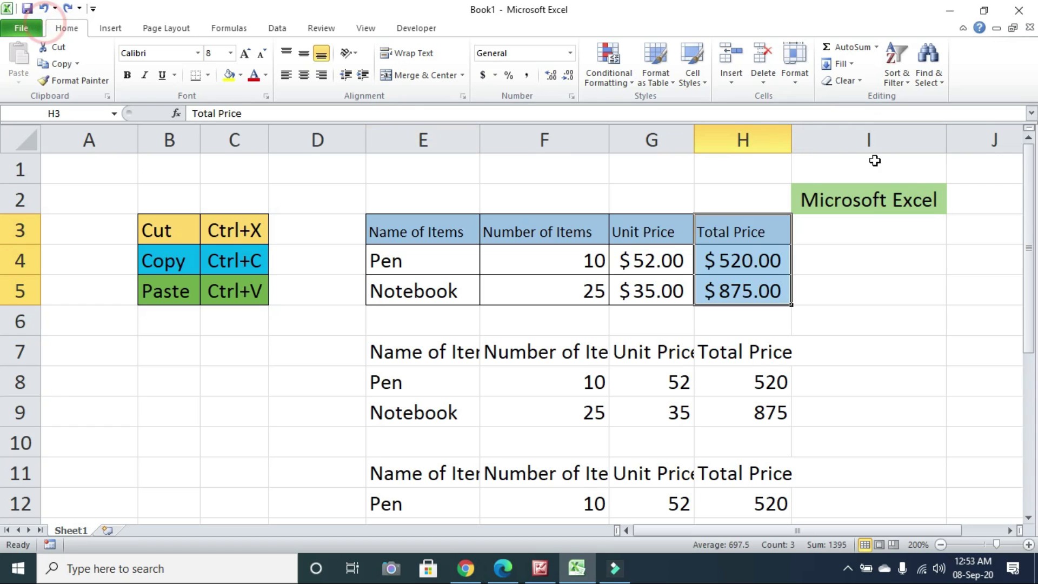
# Clear comments from the Total Price cells, then switch to the Picture Manager tutorial slide.
pyautogui.click(843, 80)
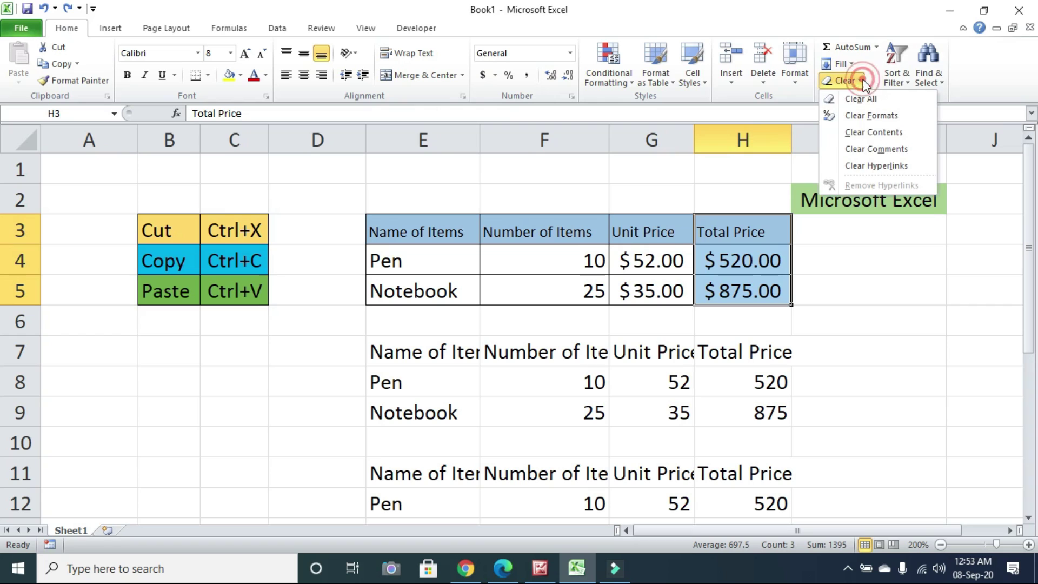
pyautogui.click(865, 150)
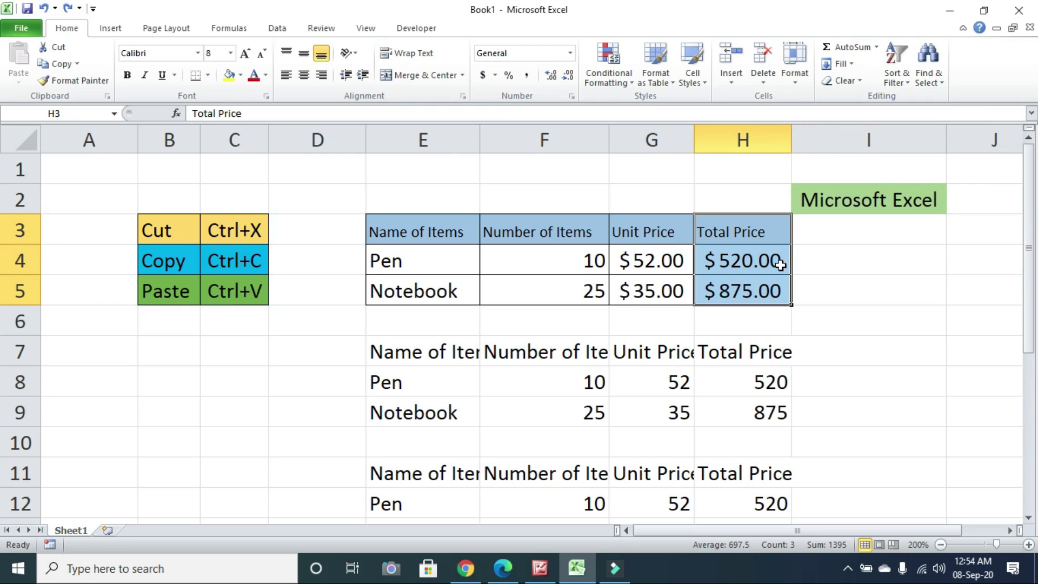
pyautogui.click(848, 80)
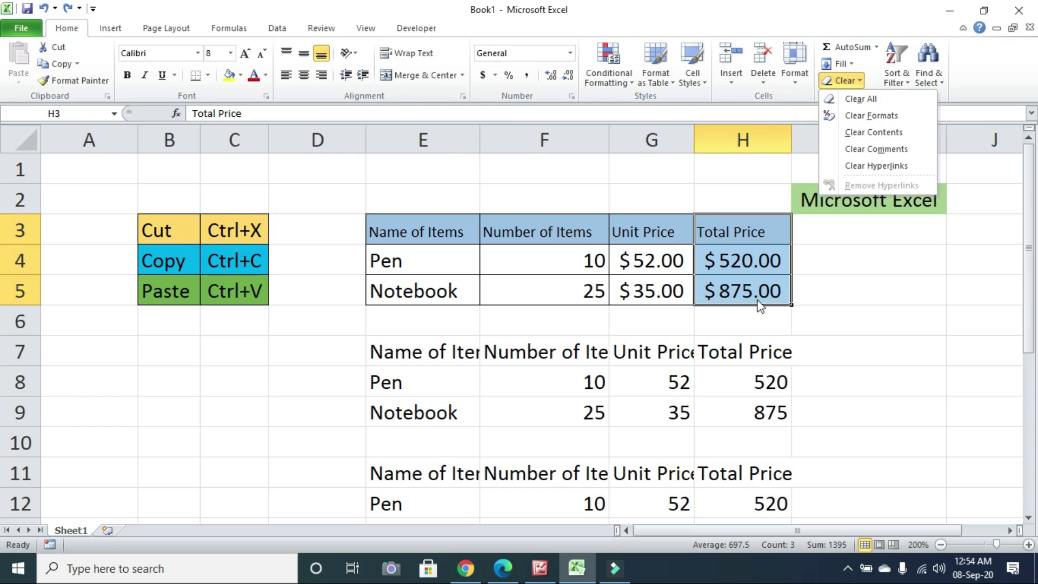
pyautogui.click(577, 320)
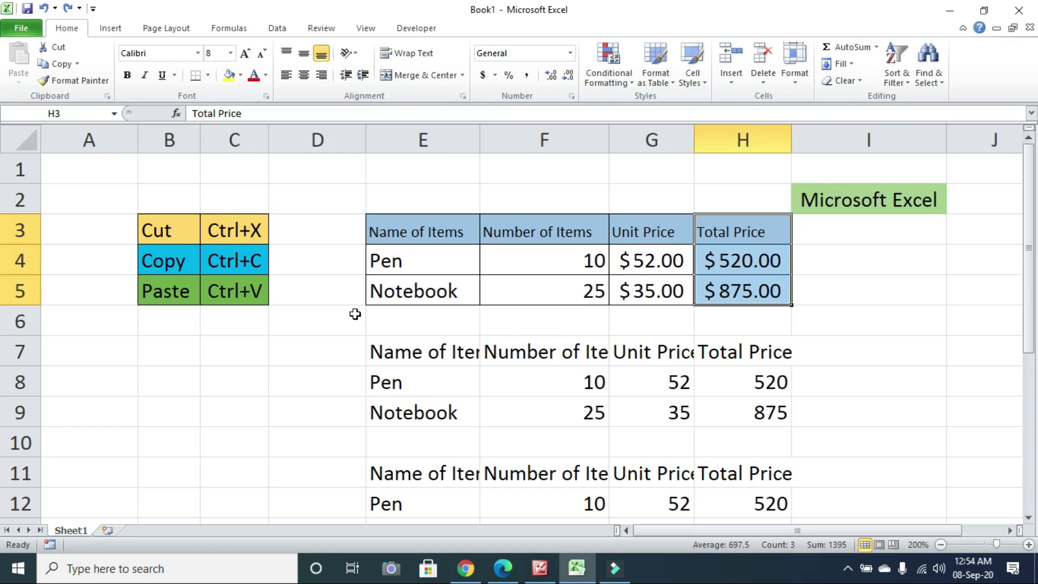
pyautogui.click(746, 232)
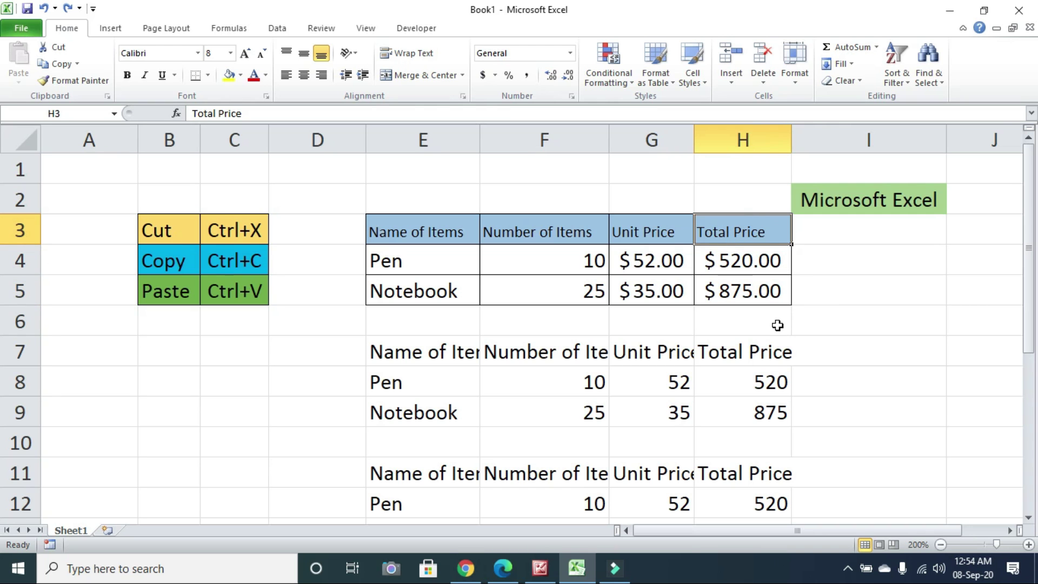
pyautogui.click(544, 576)
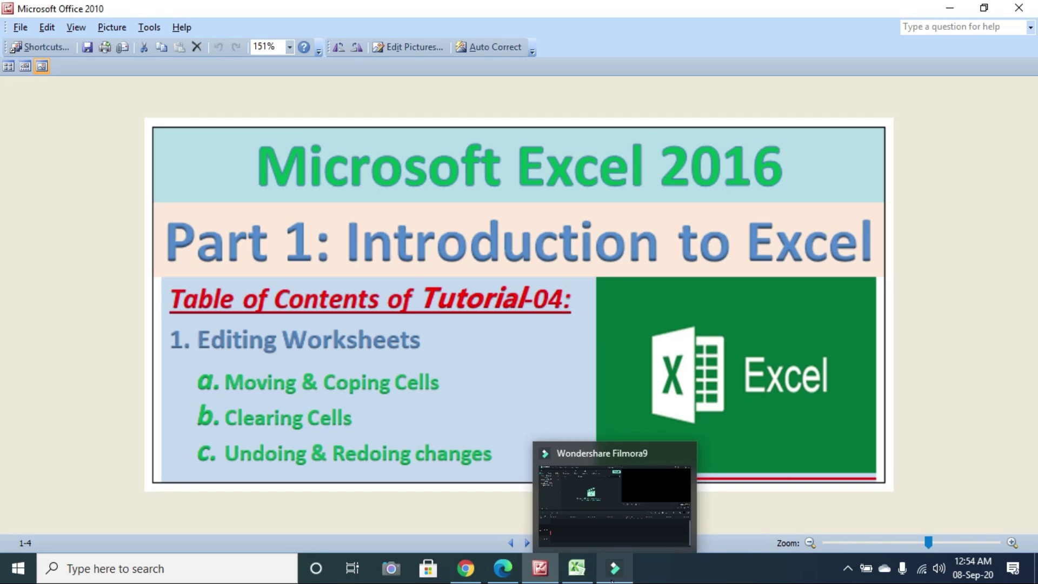
# Return to the Book1 workbook and select the Unit Price heading in row 7.
pyautogui.moveTo(547, 574)
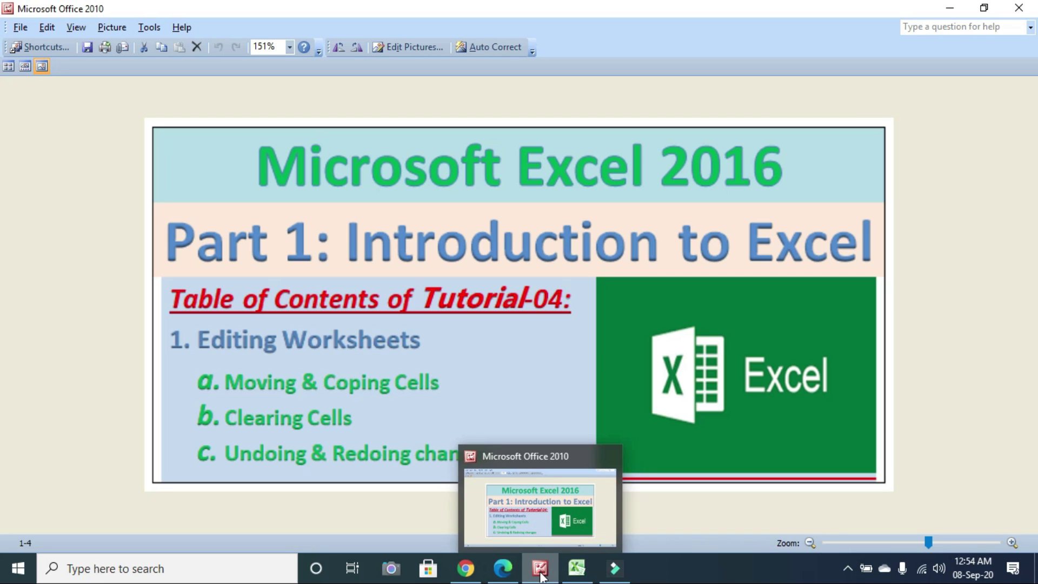
pyautogui.click(579, 580)
pyautogui.click(620, 356)
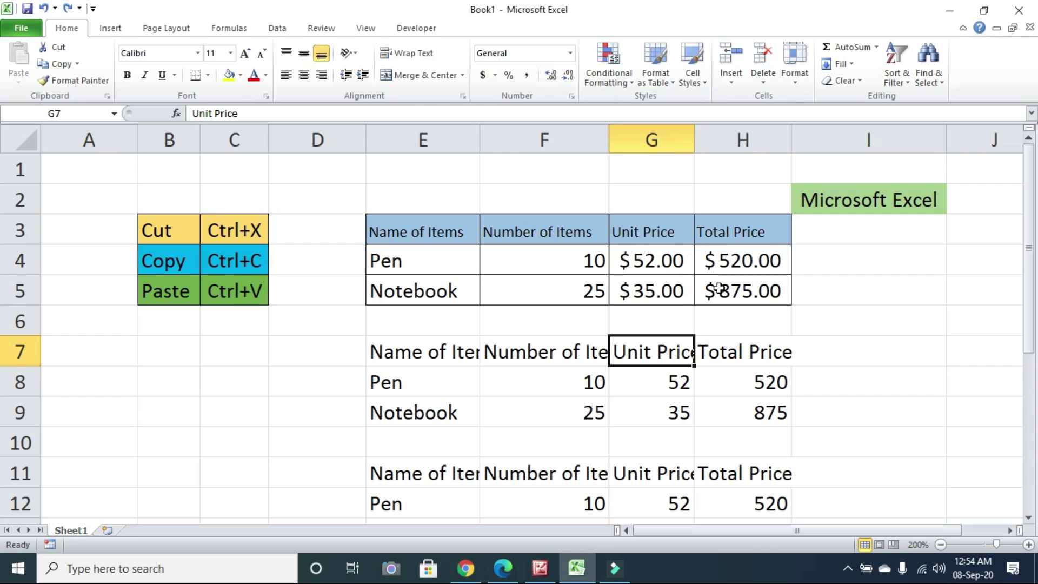
pyautogui.click(663, 269)
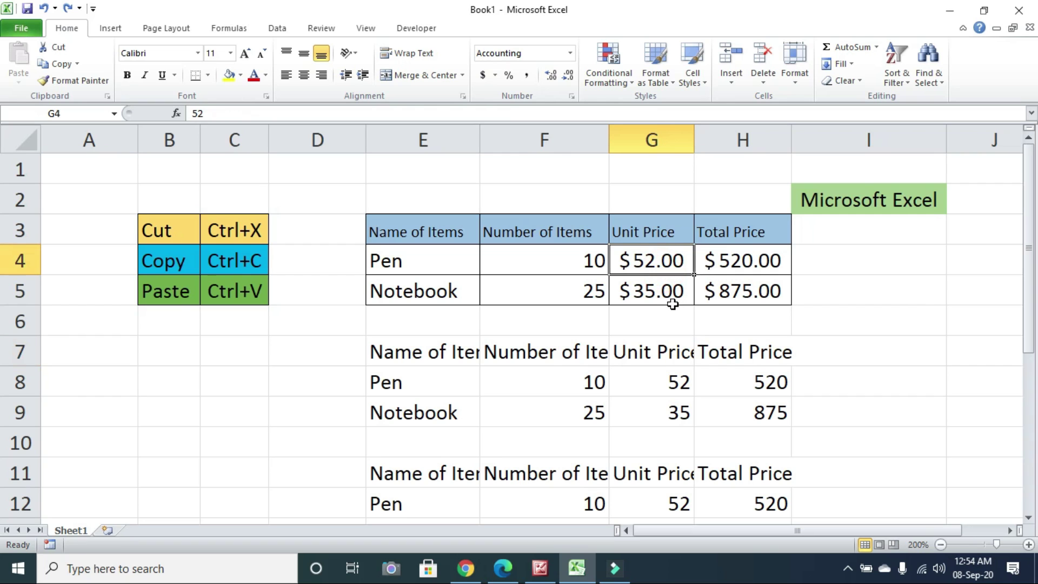
pyautogui.click(649, 292)
pyautogui.click(743, 290)
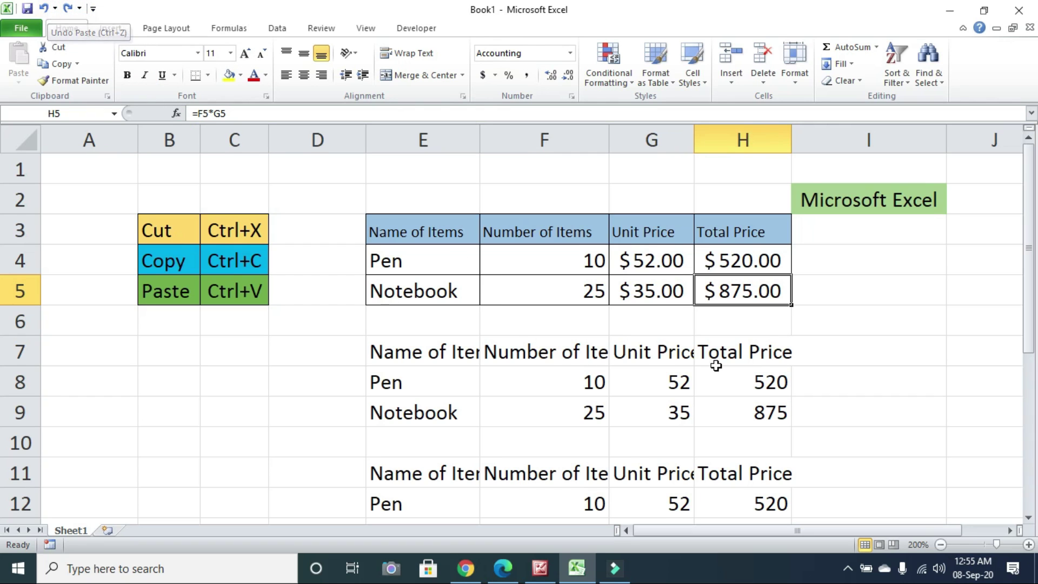
pyautogui.click(44, 9)
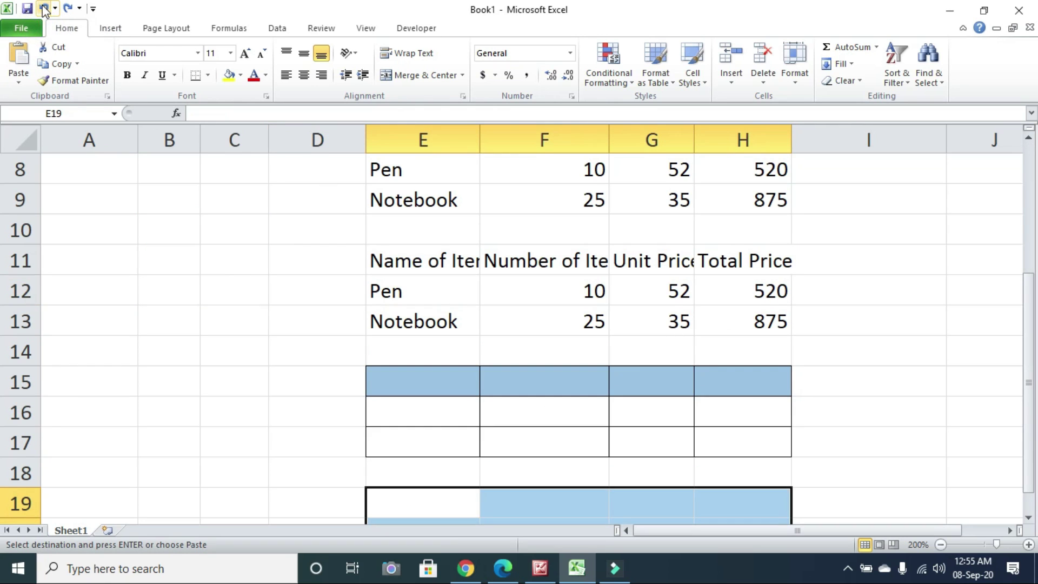
pyautogui.click(44, 10)
pyautogui.click(44, 9)
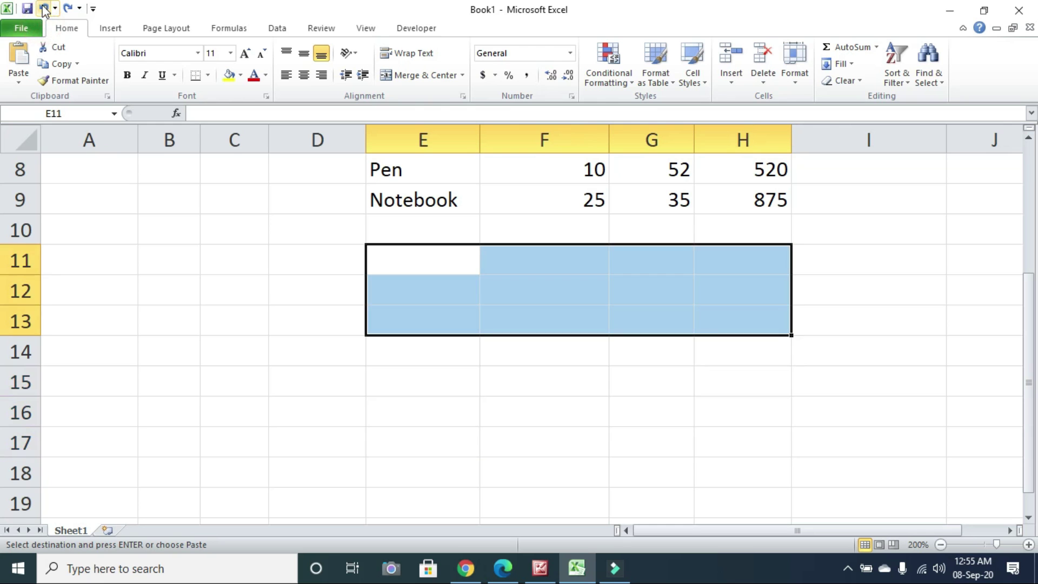
pyautogui.click(45, 9)
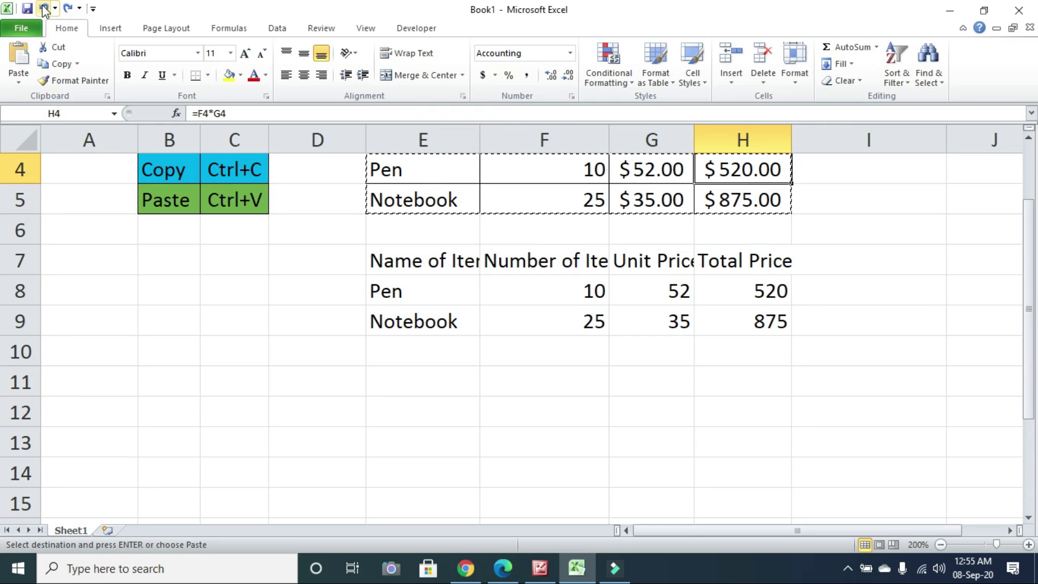
pyautogui.scroll(1, 609, 372)
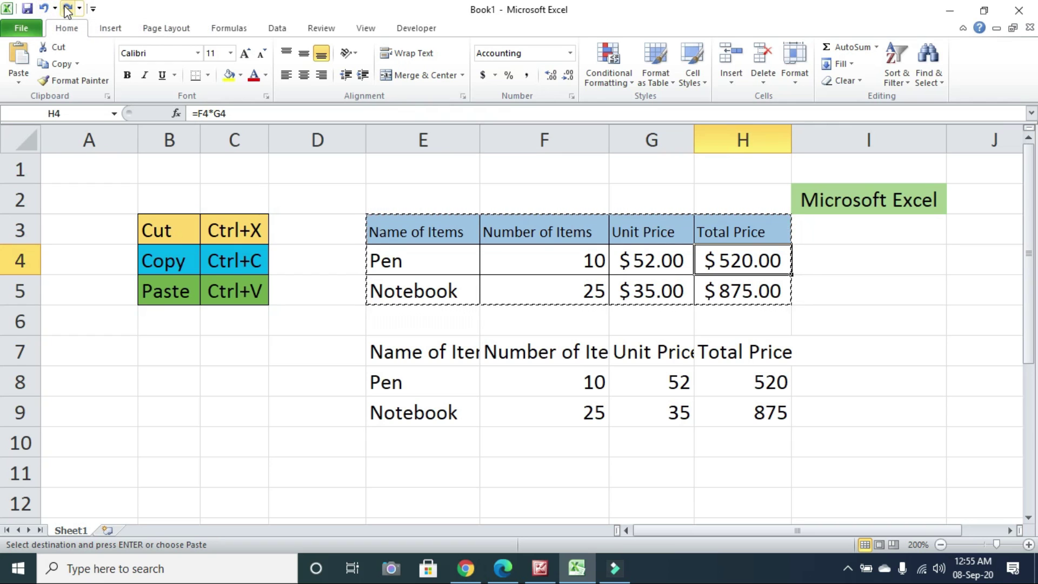
pyautogui.click(66, 9)
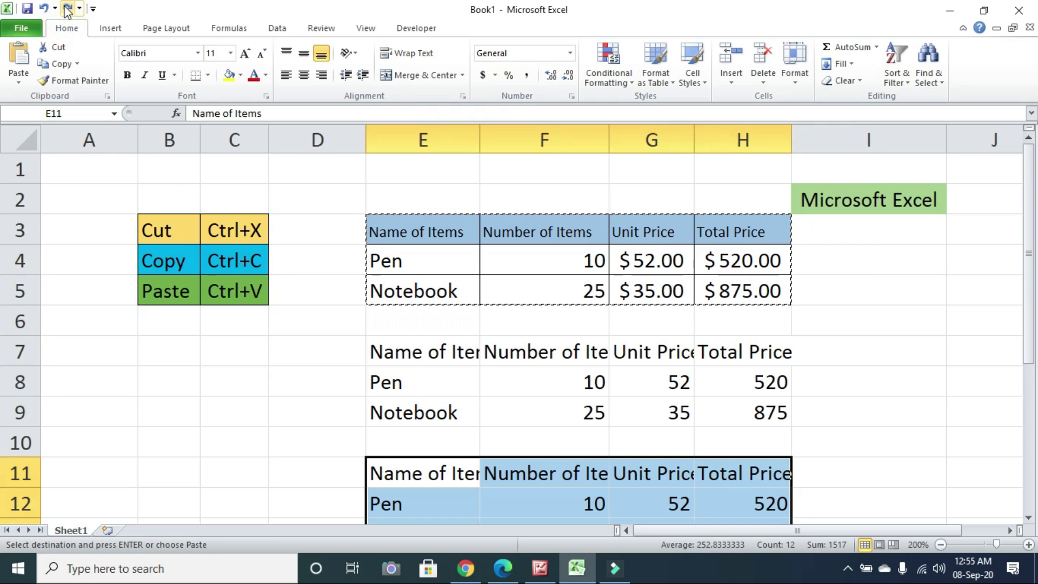
pyautogui.scroll(-2, 205, 203)
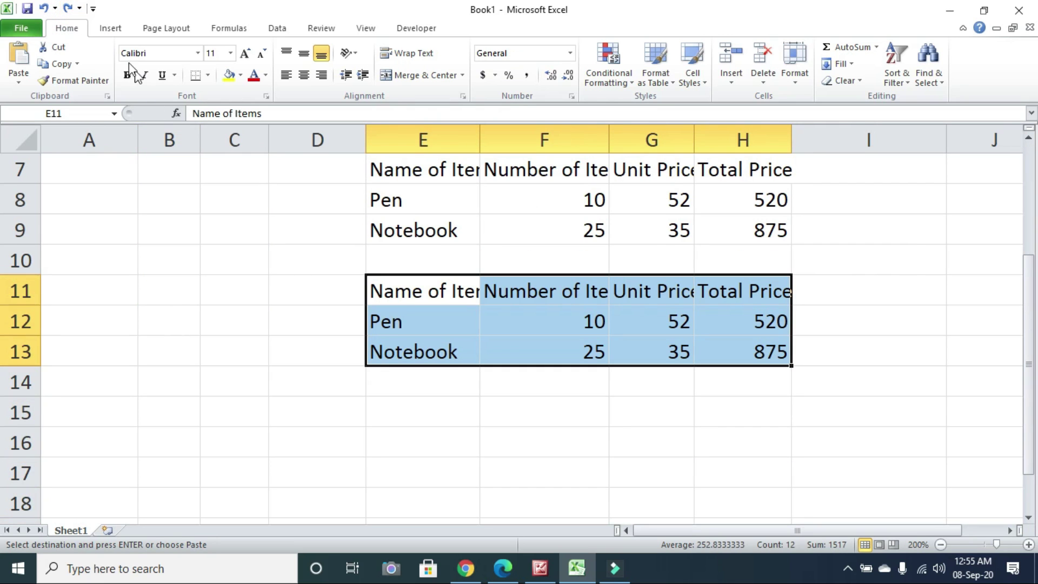
pyautogui.click(66, 9)
pyautogui.click(66, 9)
pyautogui.click(67, 8)
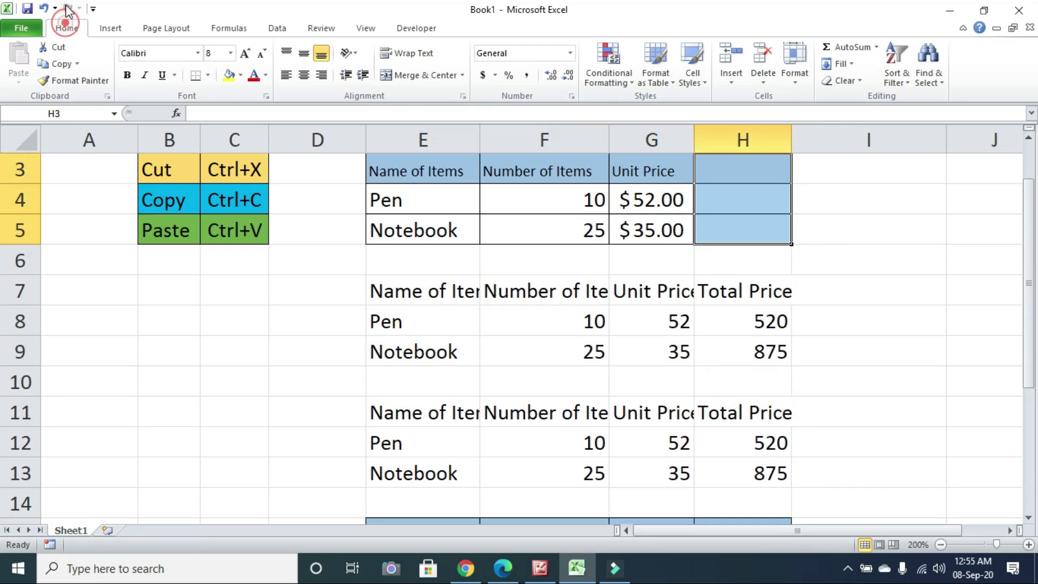
pyautogui.scroll(1, 587, 363)
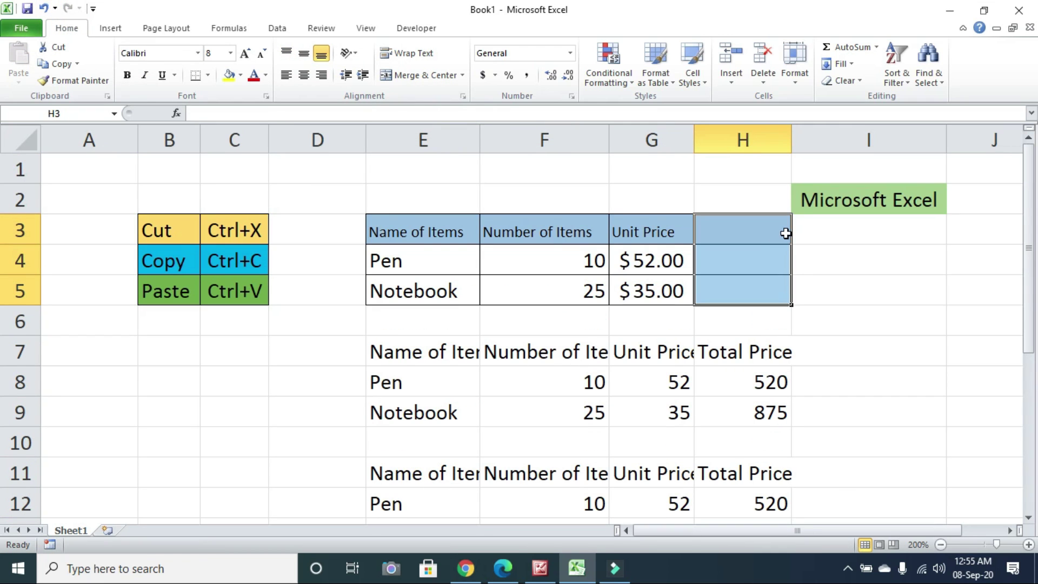
pyautogui.click(45, 8)
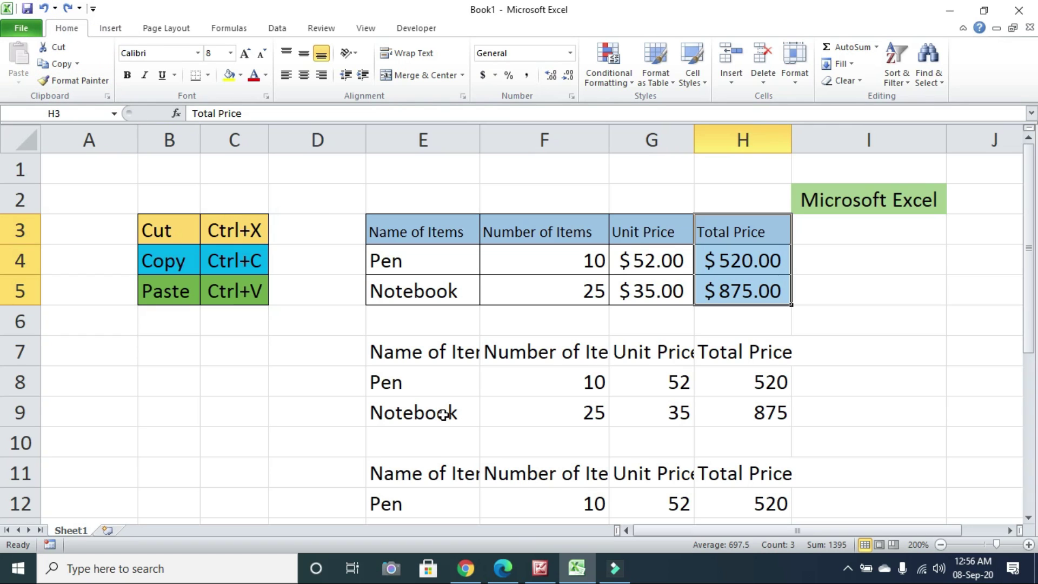
# Switch to Picture Manager to show the Tutorial-04 contents slide.
pyautogui.click(541, 571)
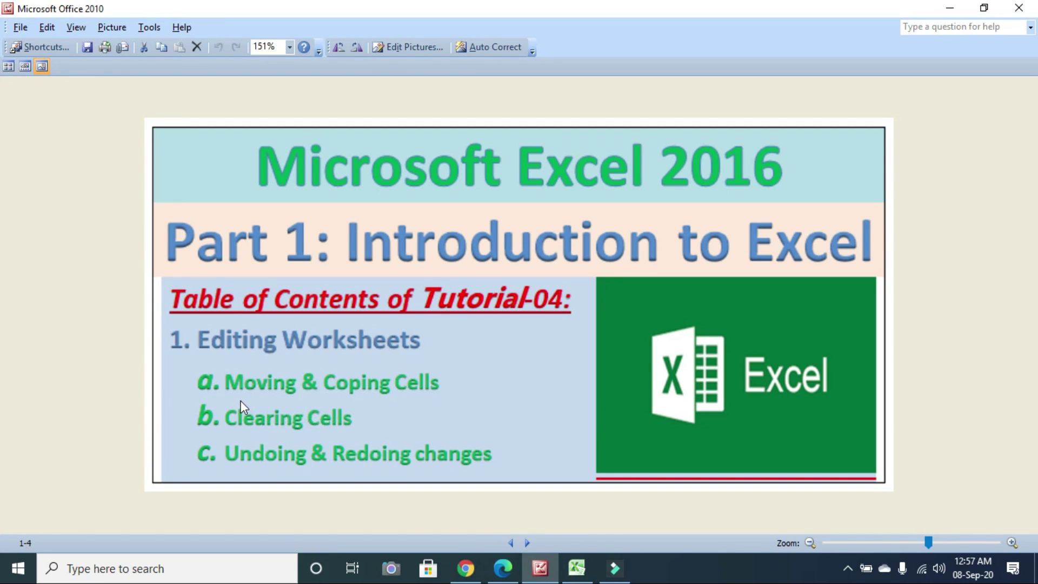
pyautogui.click(411, 498)
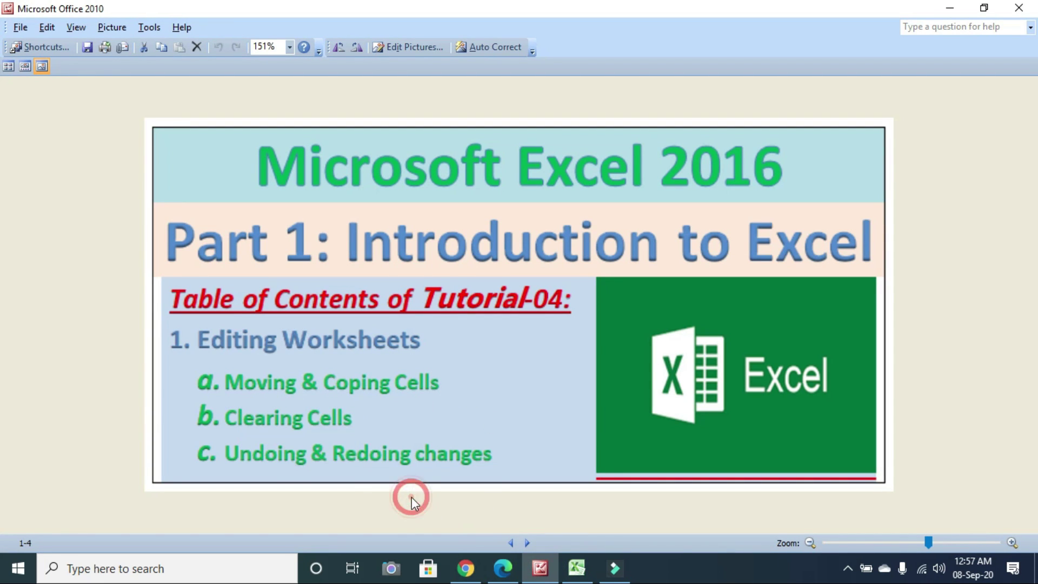